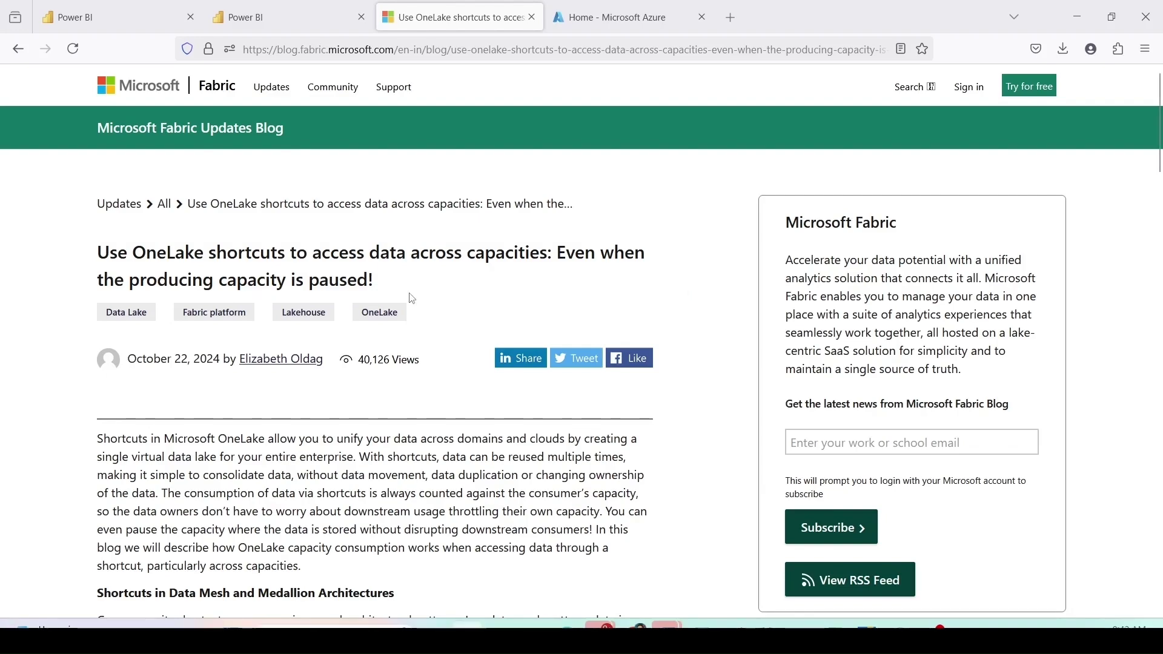
# - Outline the Capacity1 and Capacity2 workspace boxes in the capacity diagram, then clear the annotations
pyautogui.scroll(-5, 448, 268)
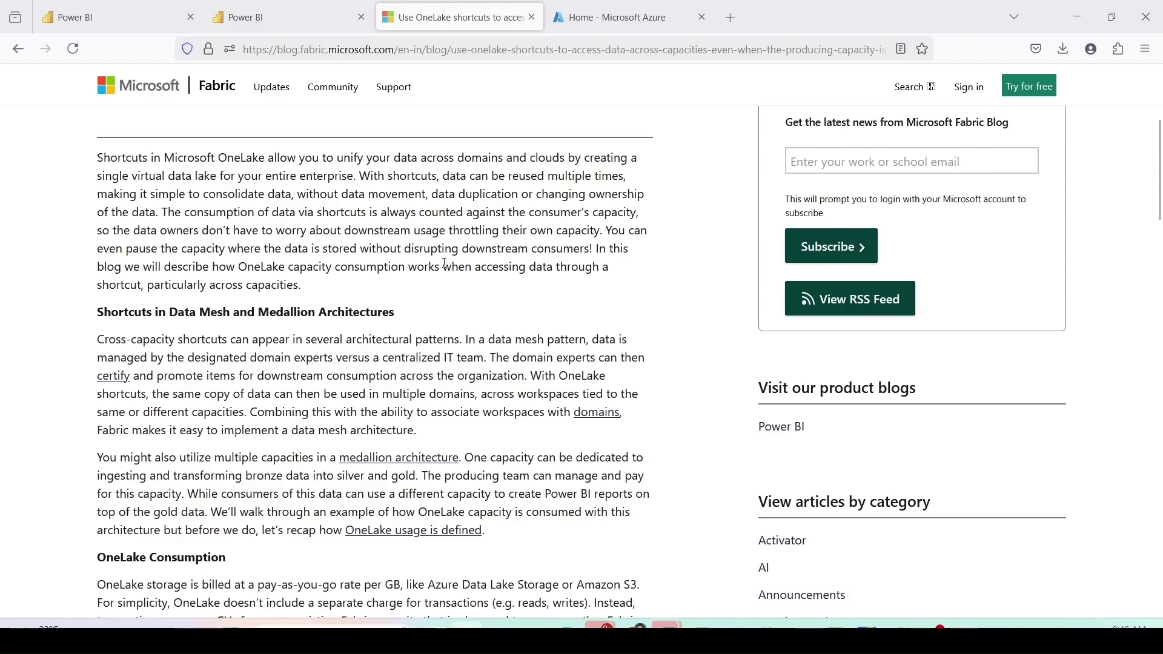
pyautogui.scroll(-3, 635, 261)
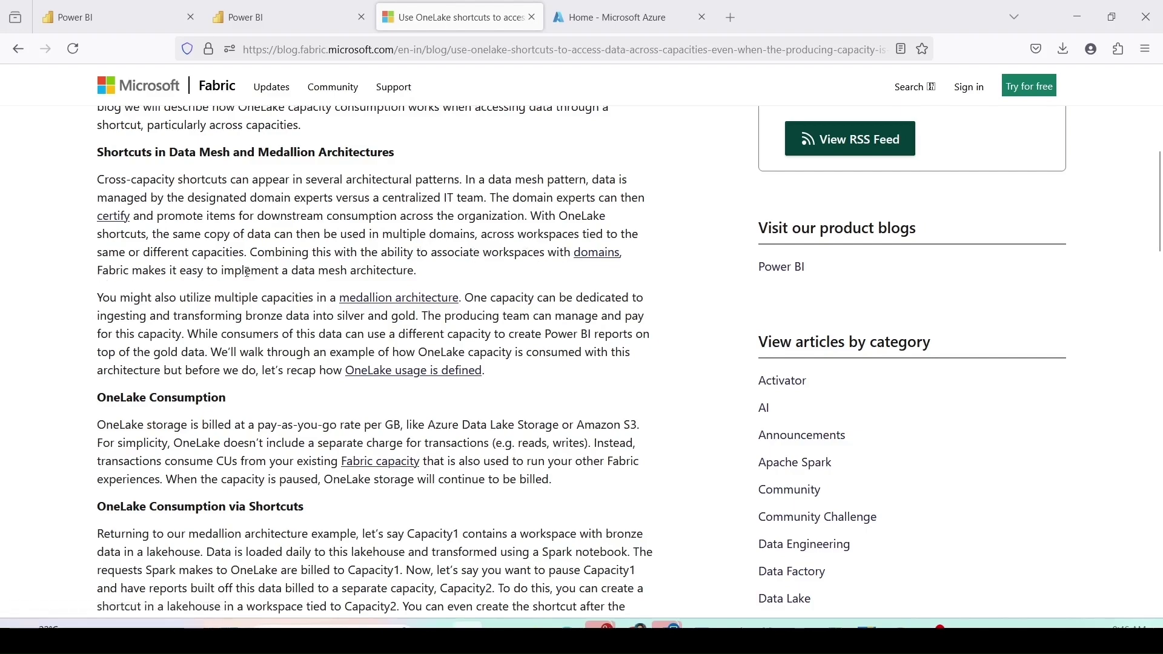
pyautogui.scroll(-1, 367, 271)
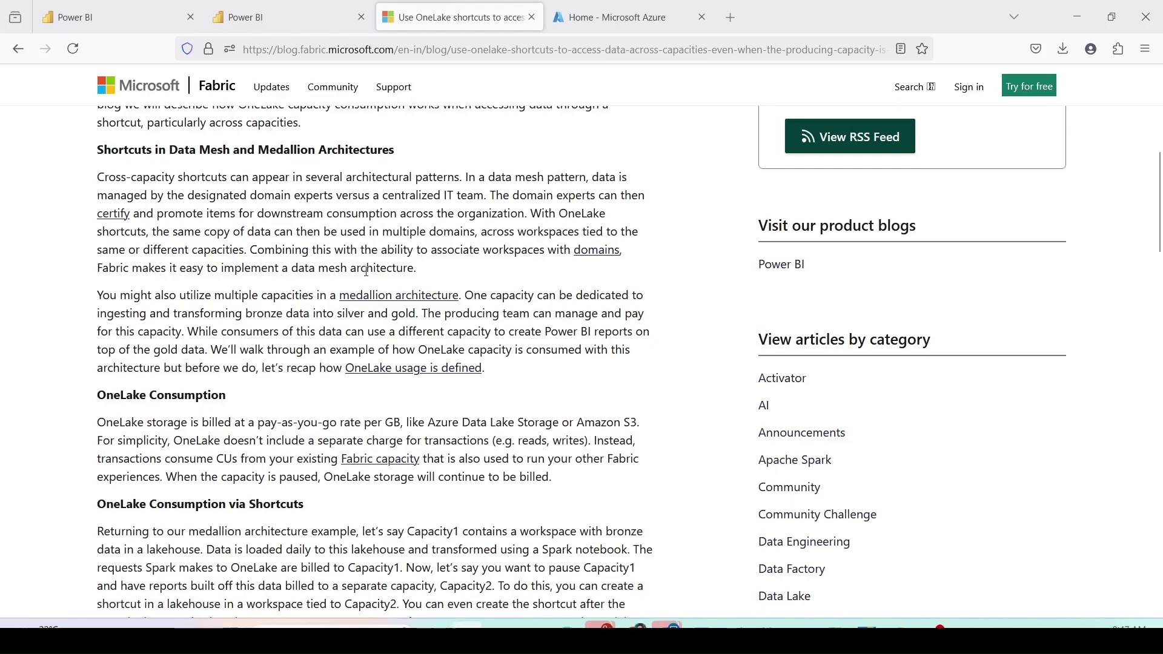
pyautogui.scroll(-4, 367, 270)
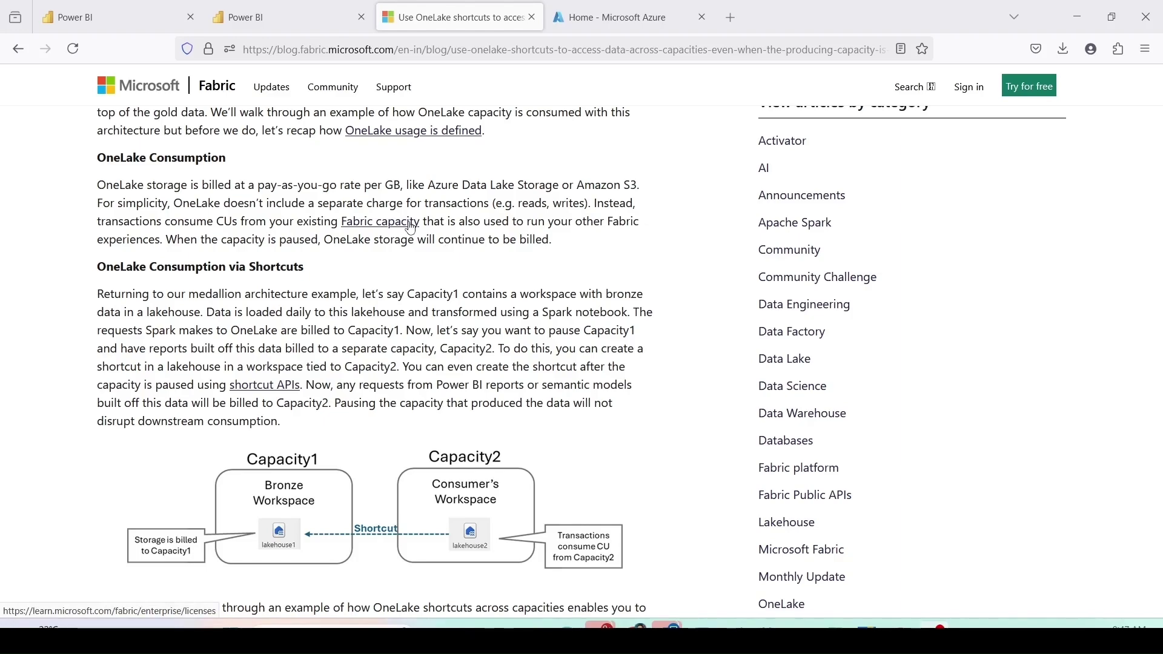
pyautogui.scroll(-1, 410, 229)
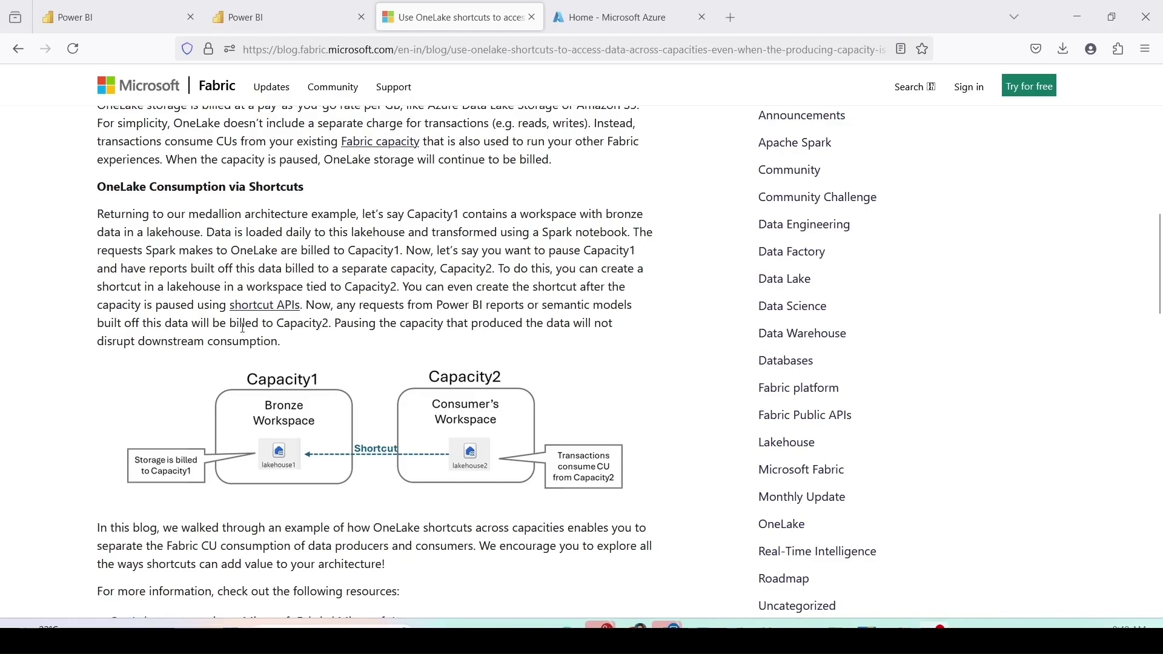
pyautogui.scroll(-2, 401, 298)
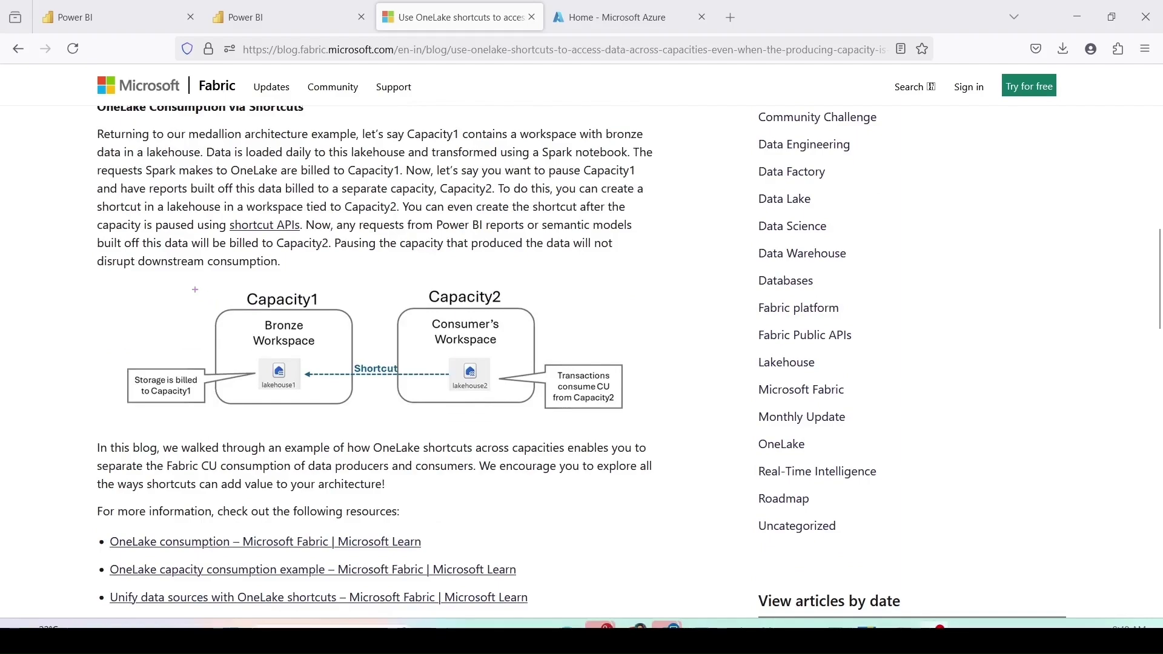
pyautogui.moveTo(201, 293); pyautogui.dragTo(360, 422)
pyautogui.moveTo(389, 276); pyautogui.dragTo(538, 423)
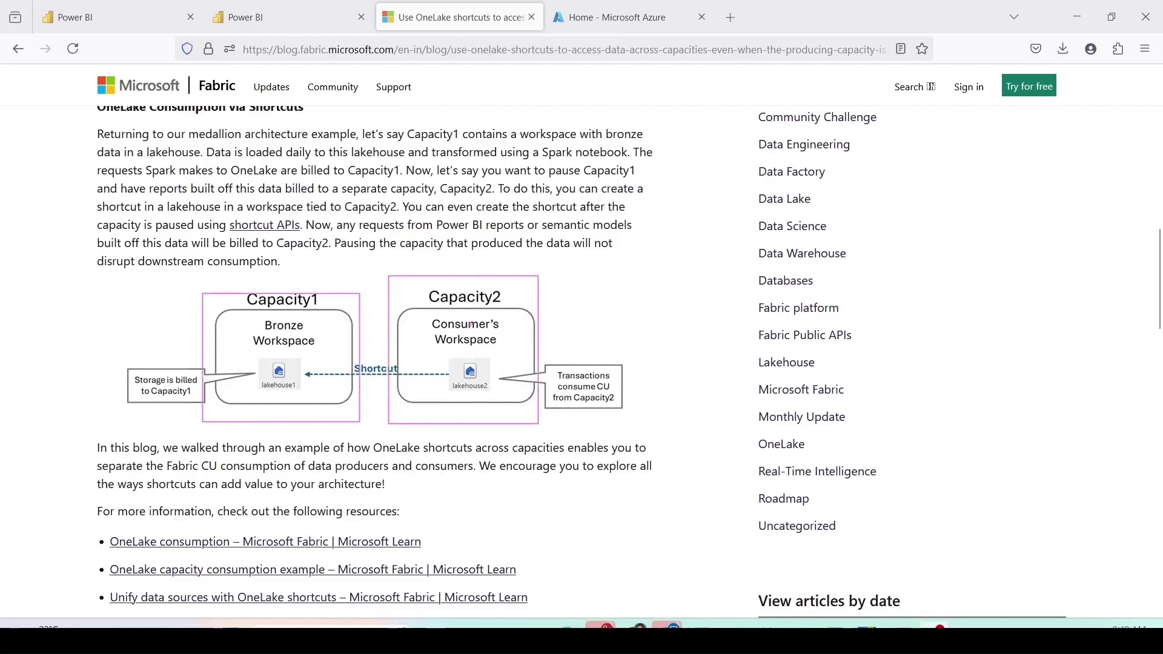
pyautogui.moveTo(418, 282)
pyautogui.mouseDown()
pyautogui.moveTo(507, 321)
pyautogui.moveTo(515, 312)
pyautogui.mouseUp()
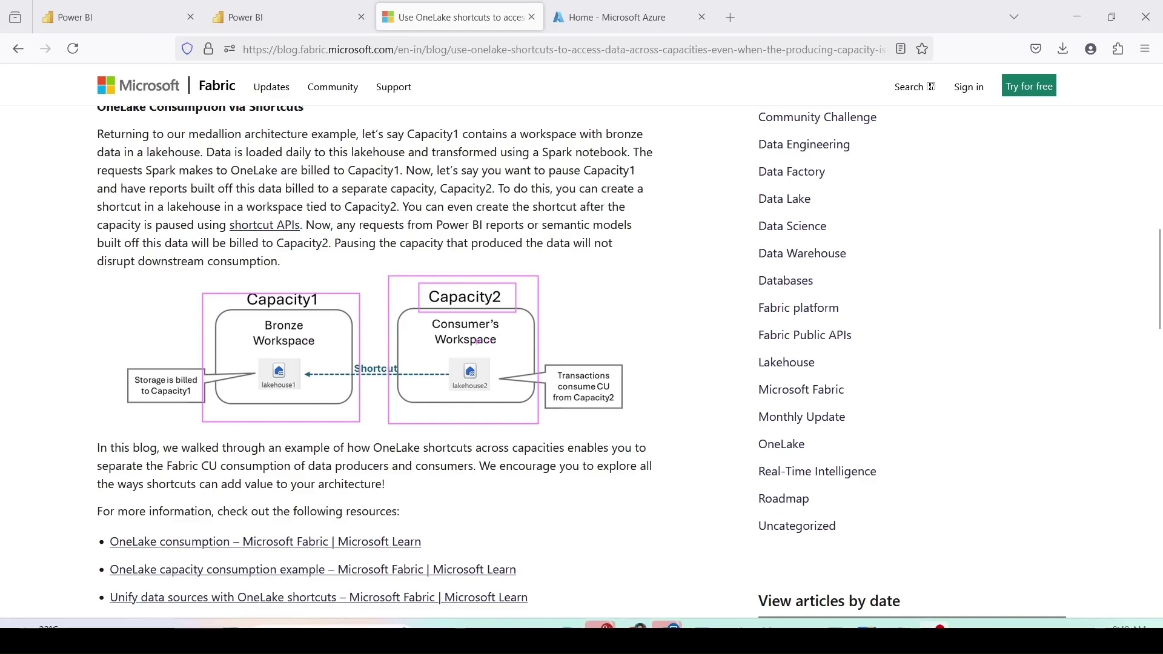
pyautogui.click(450, 312)
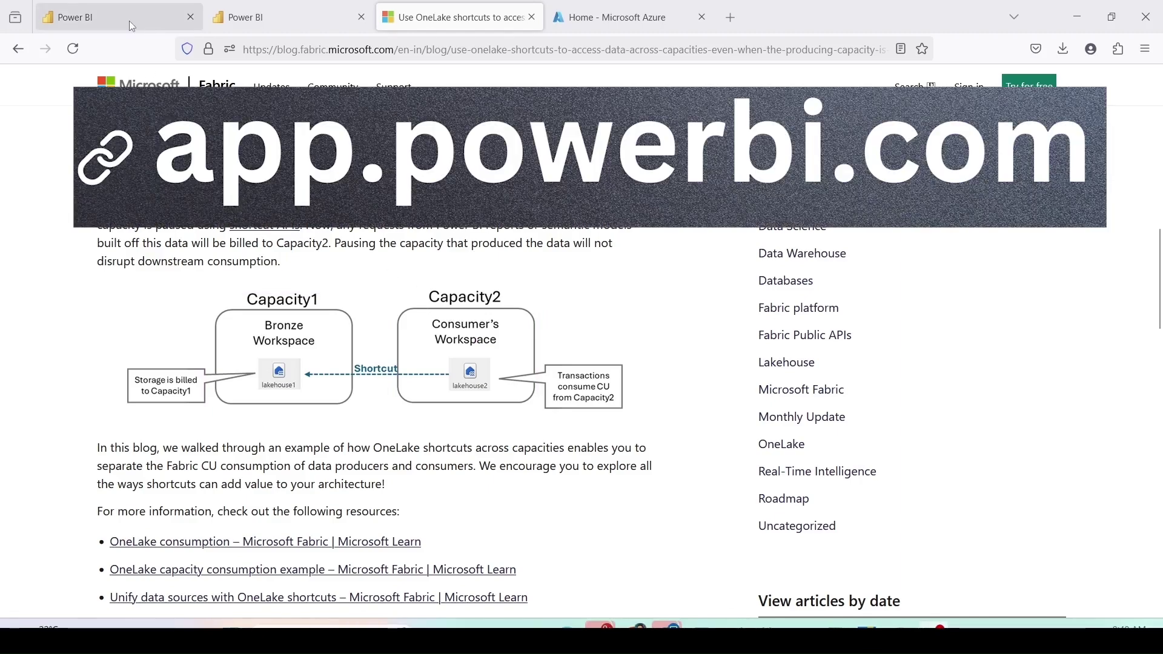
# - From the Power BI home page, open the 0025 Learn fabric workspace from the Workspaces list
pyautogui.click(131, 24)
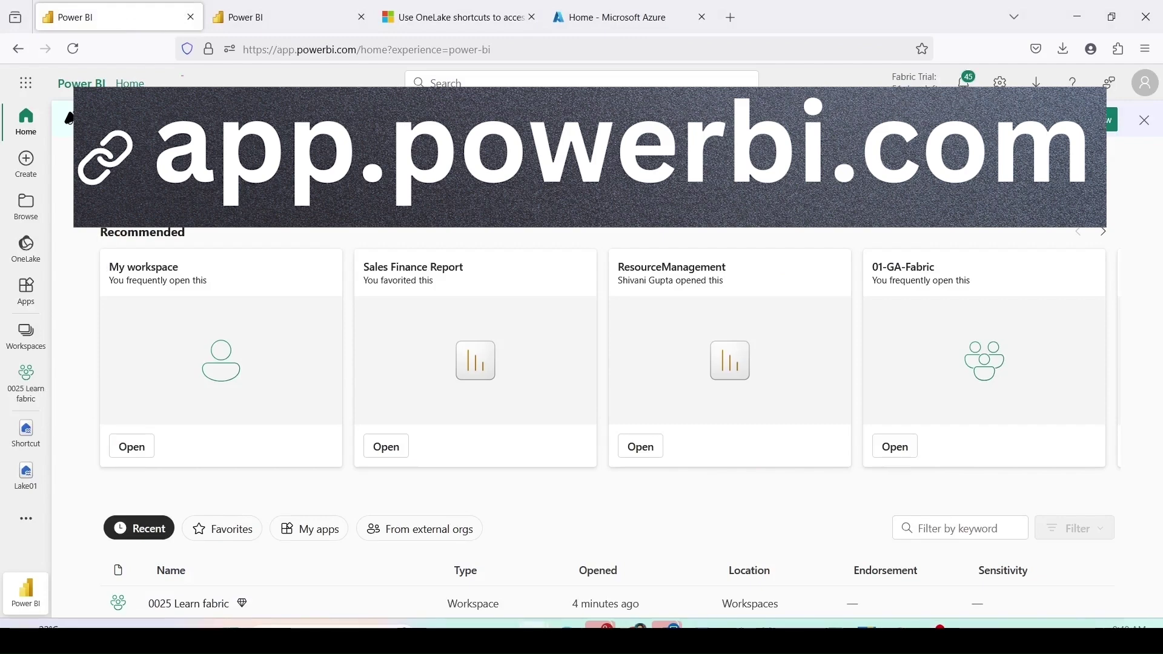
pyautogui.moveTo(231, 40)
pyautogui.mouseDown()
pyautogui.moveTo(283, 61)
pyautogui.moveTo(371, 63)
pyautogui.mouseUp()
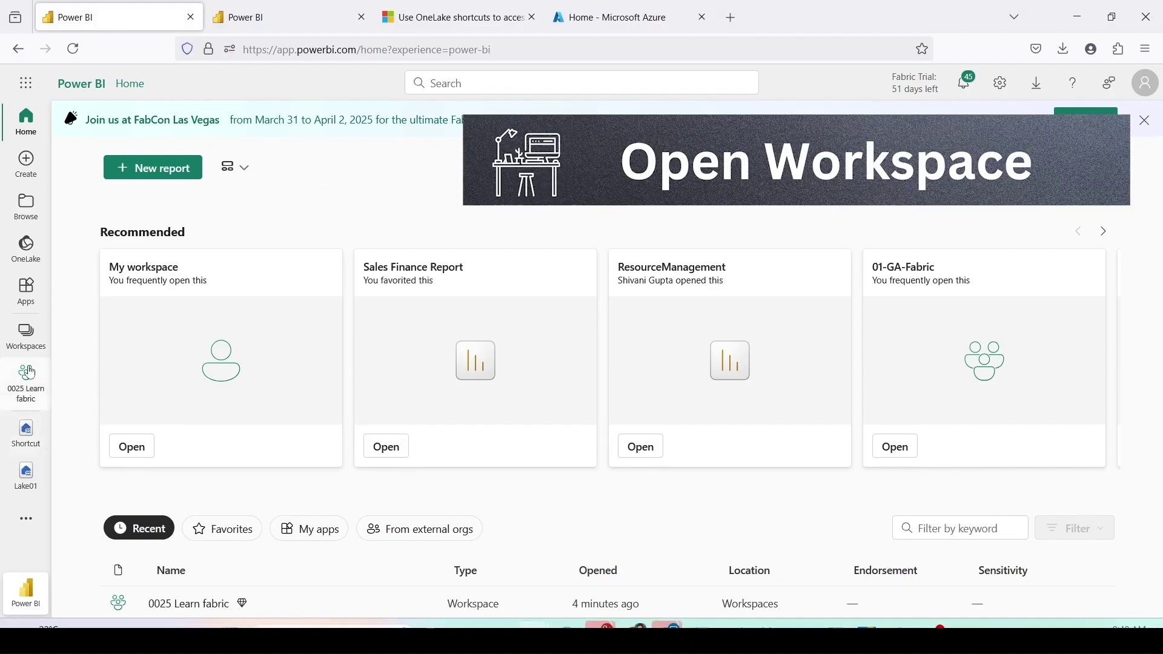
pyautogui.click(27, 340)
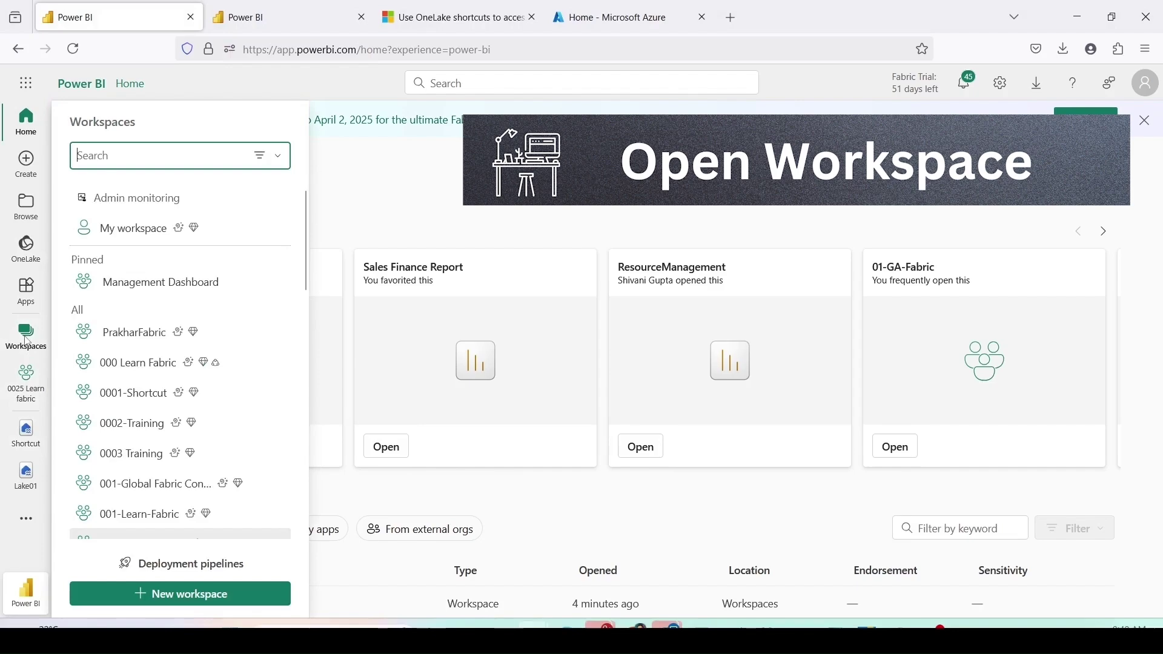
pyautogui.scroll(-2, 135, 458)
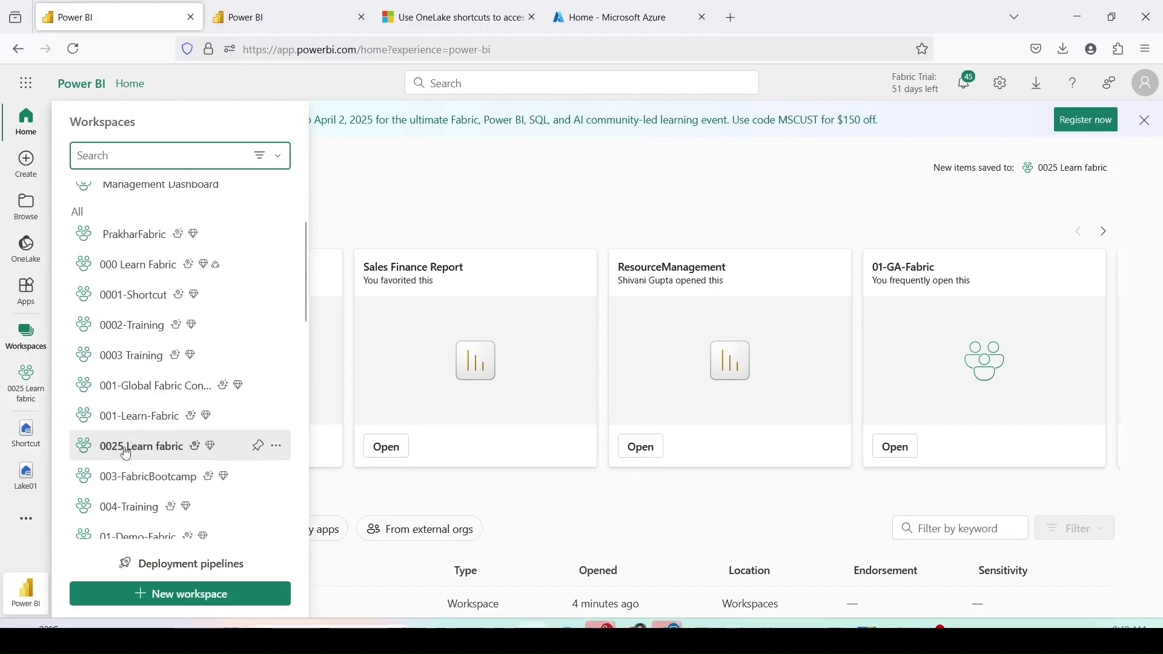
pyautogui.click(127, 449)
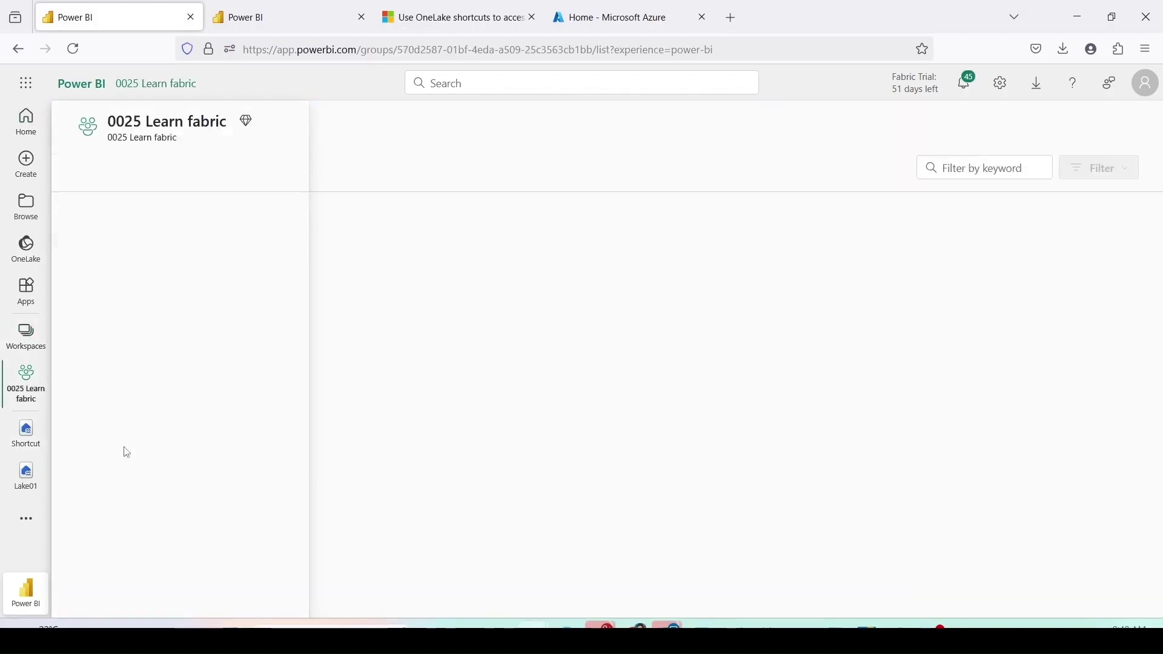
pyautogui.scroll(-1, 138, 330)
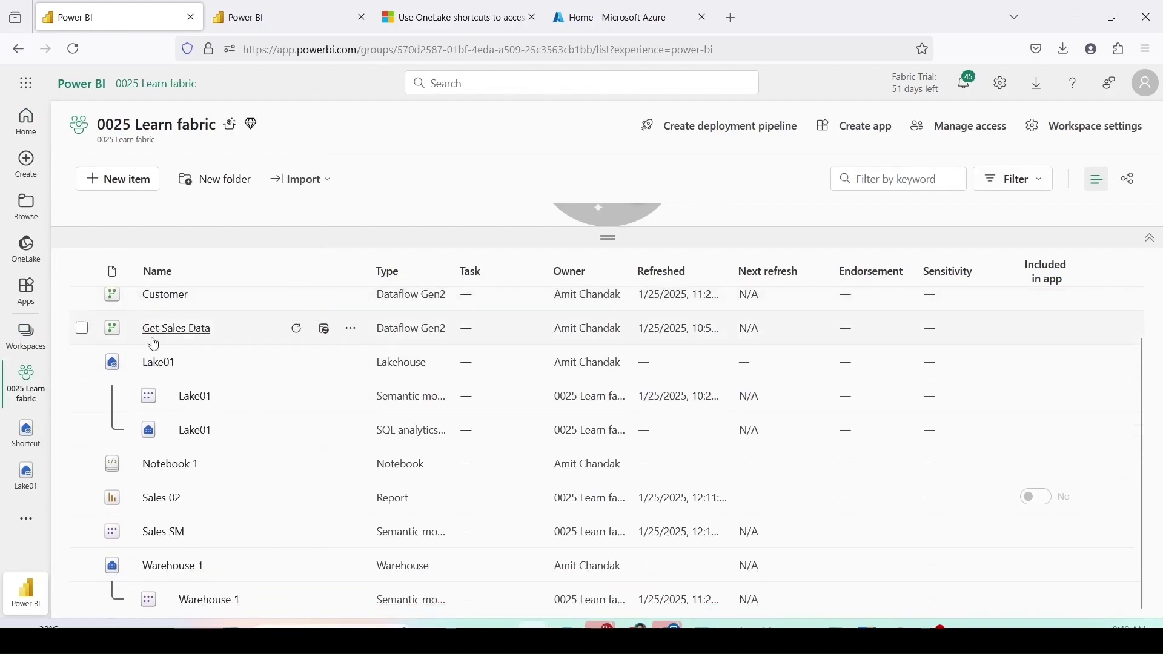
pyautogui.click(158, 371)
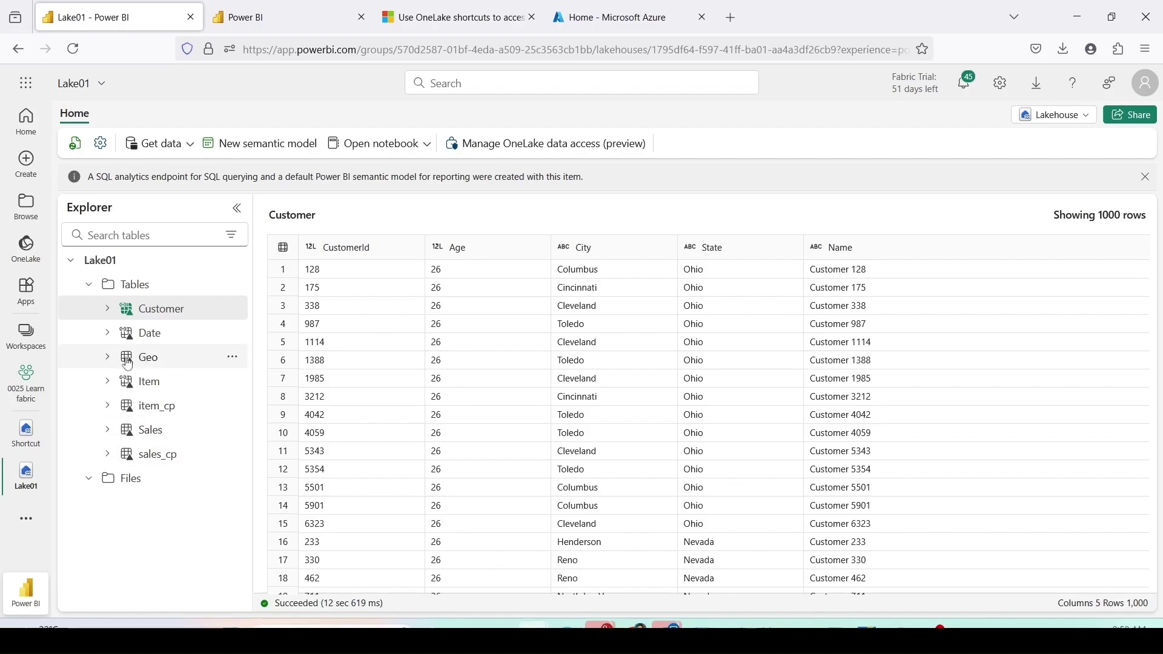
pyautogui.click(28, 387)
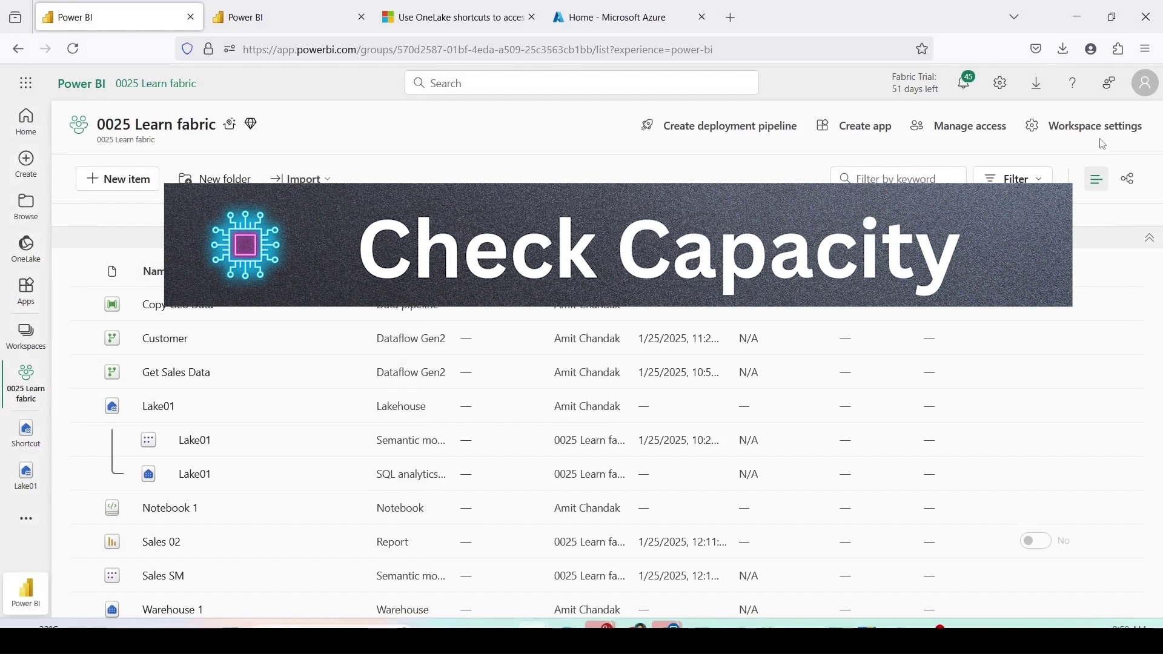
# - Check the workspace license info (Trial, FT1, Central India), then switch to the other Power BI tab
pyautogui.click(1096, 128)
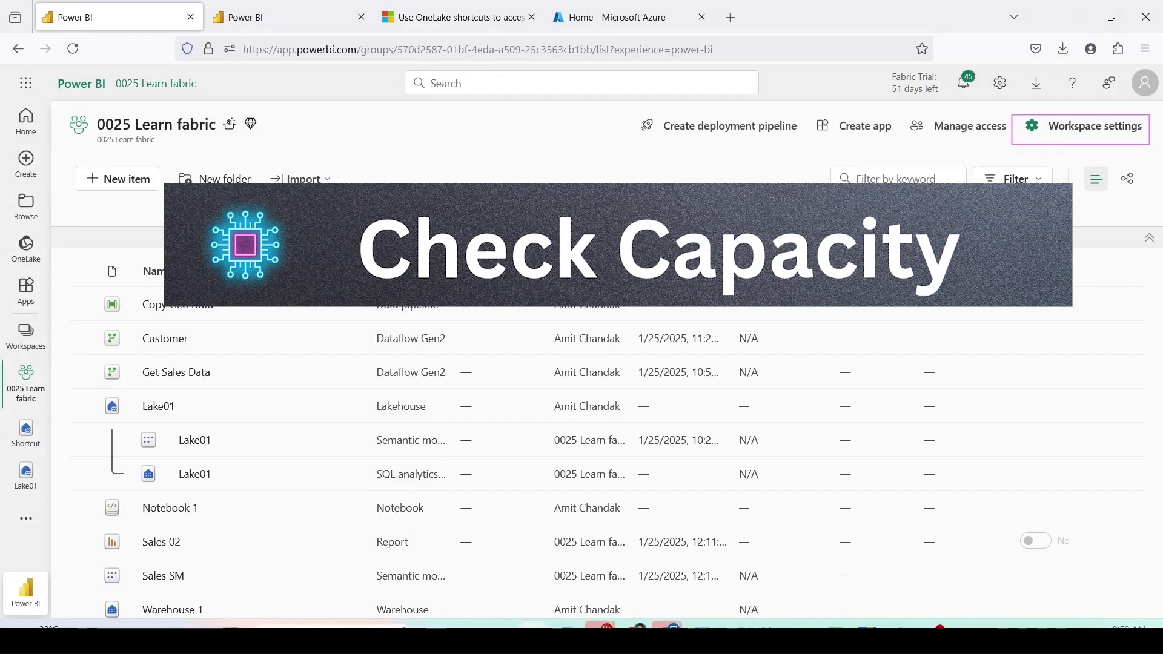
pyautogui.click(506, 195)
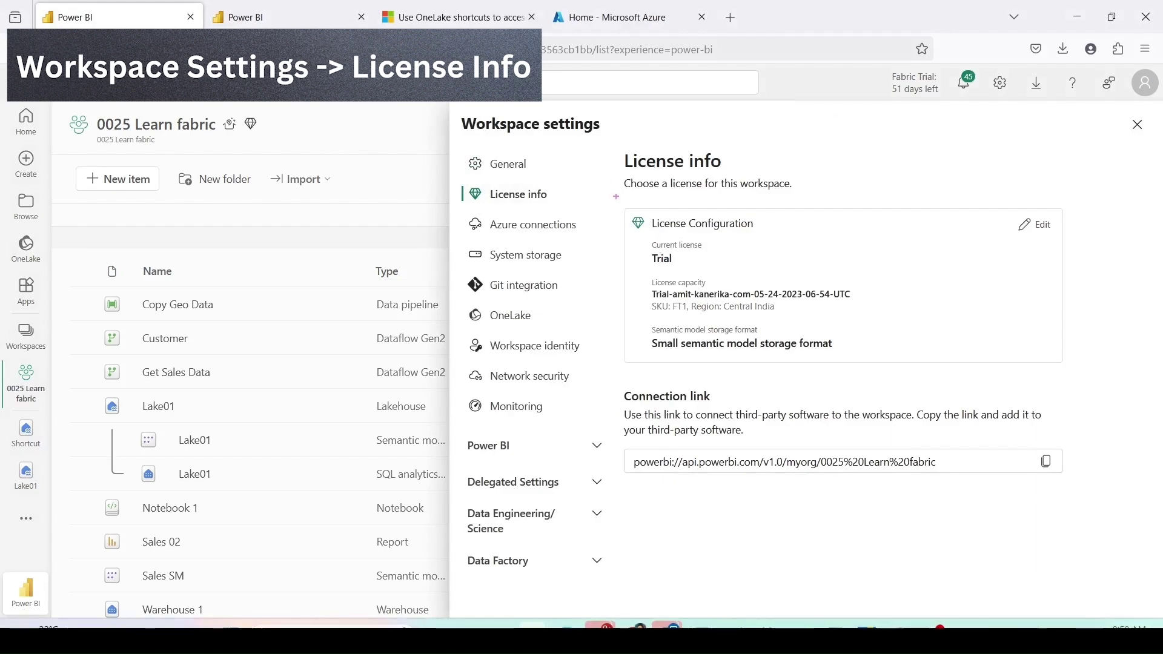
pyautogui.click(243, 17)
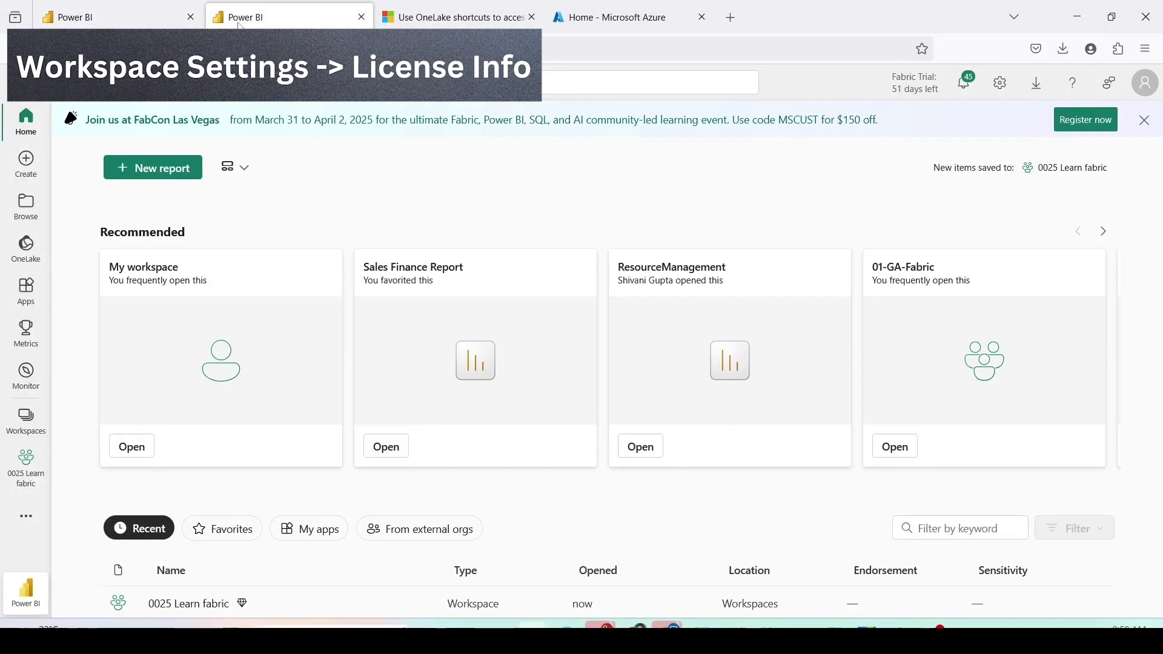
# - Open the 0001-Shortcut workspace showing Custom SM2 and the Lake01 and Shortcut lakehouses
pyautogui.click(29, 427)
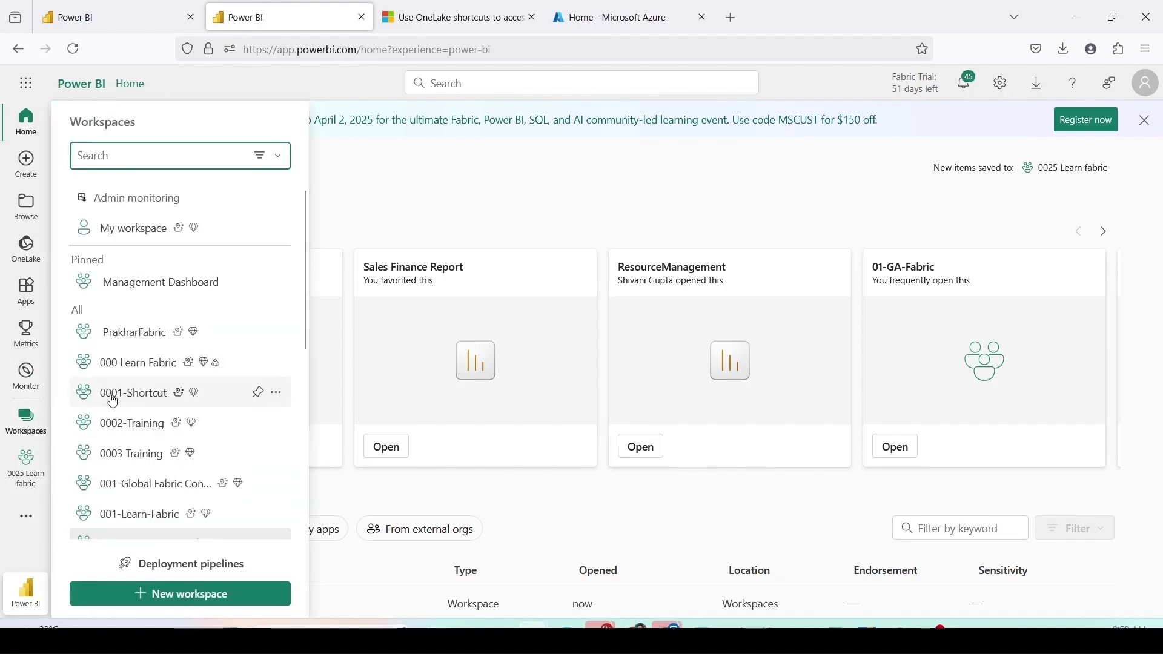
pyautogui.click(130, 395)
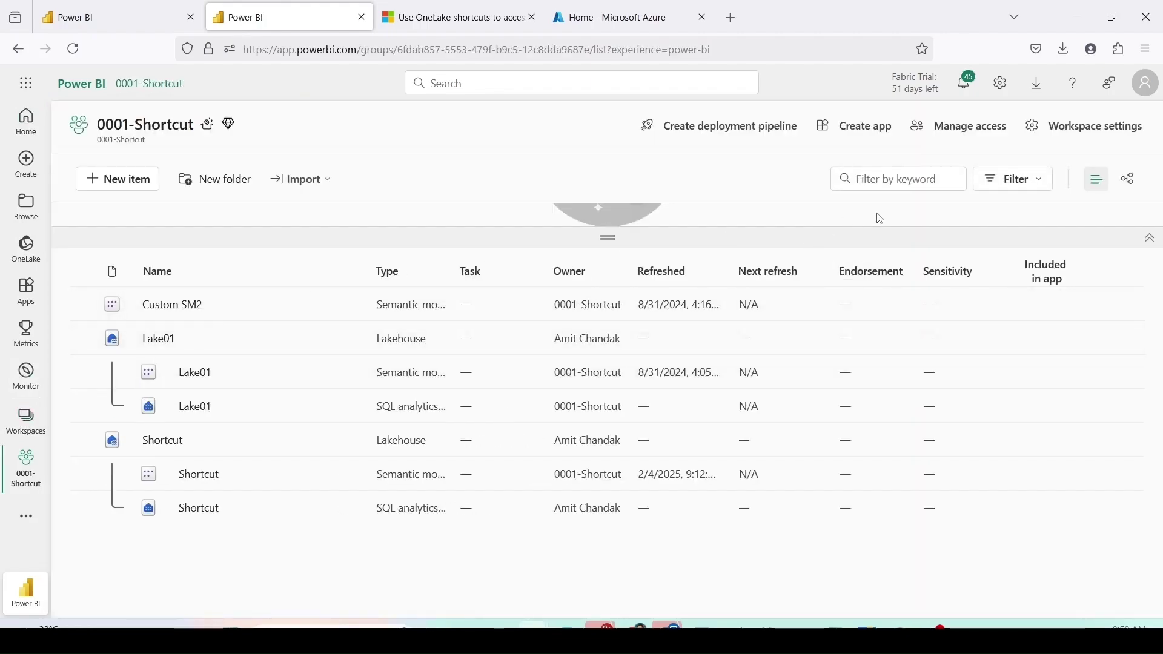
pyautogui.moveTo(1018, 101); pyautogui.dragTo(1154, 148)
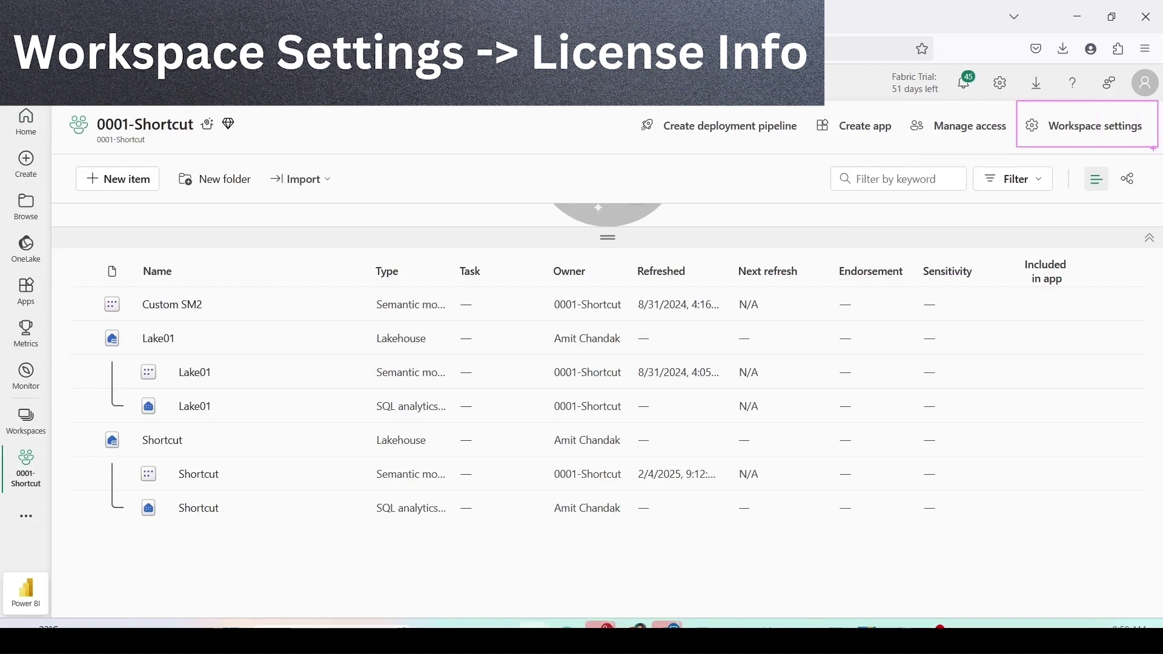
pyautogui.click(1084, 125)
pyautogui.click(515, 194)
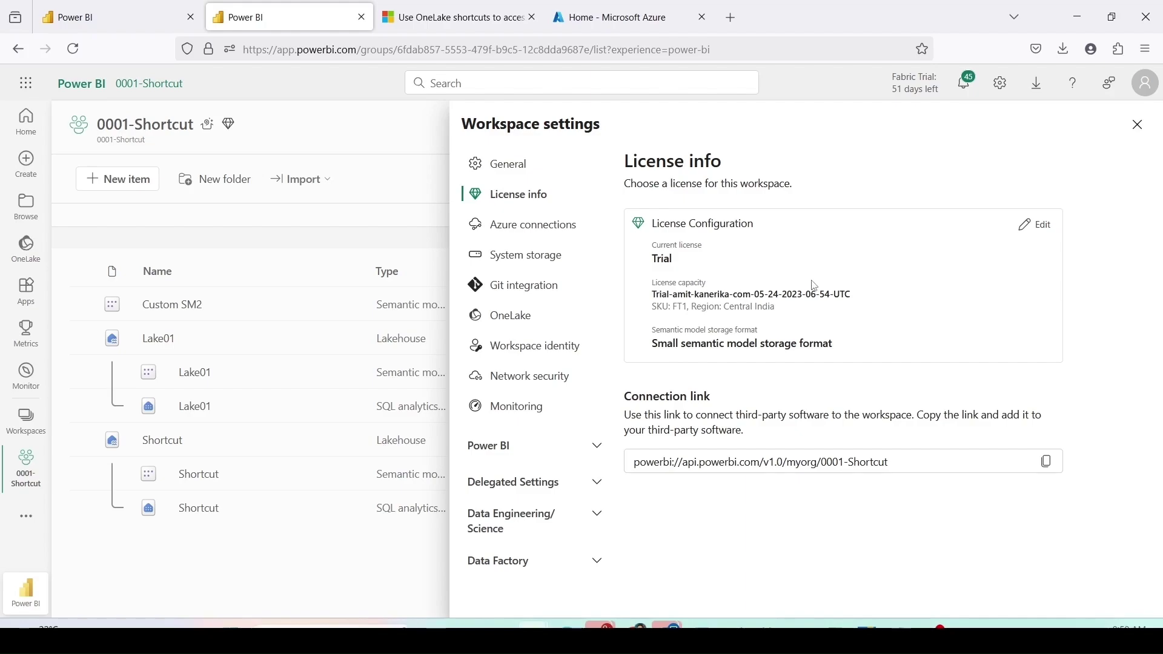
pyautogui.click(1138, 126)
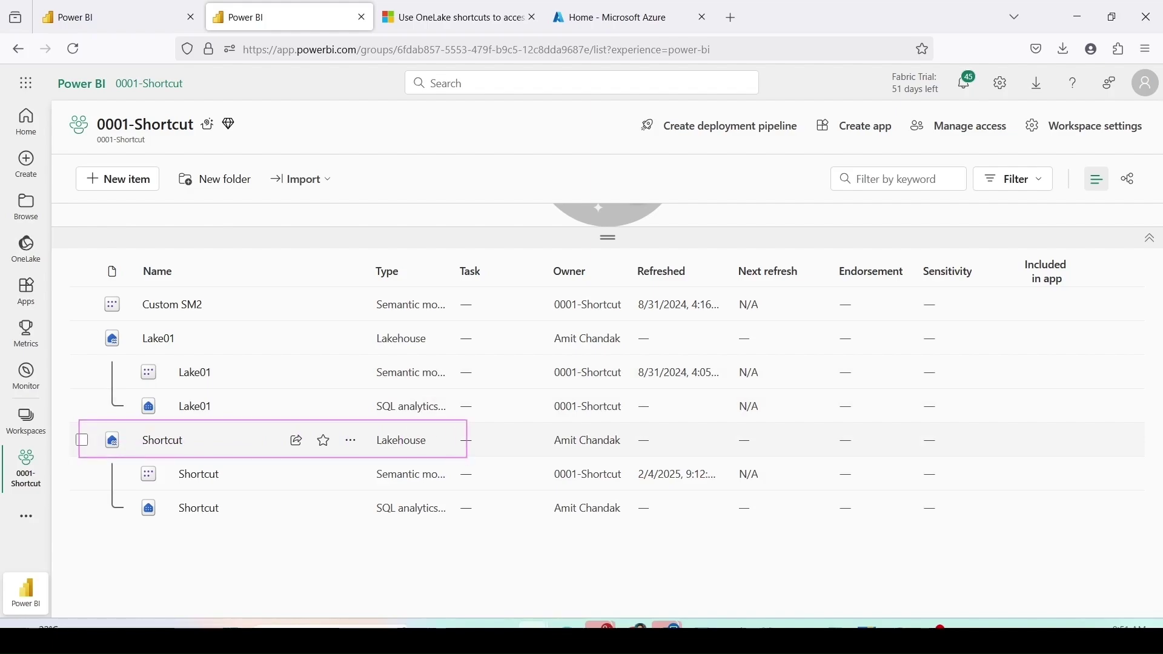
# - Open the Shortcut lakehouse and bring up the Tables folder's actions menu
pyautogui.click(155, 448)
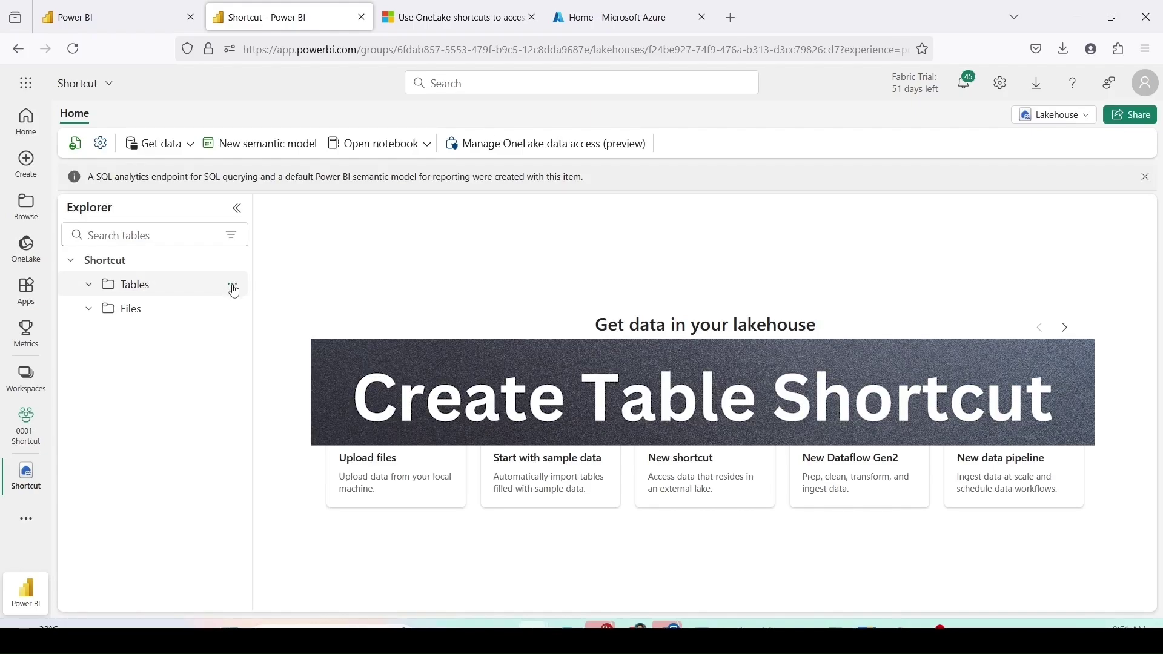
pyautogui.click(234, 289)
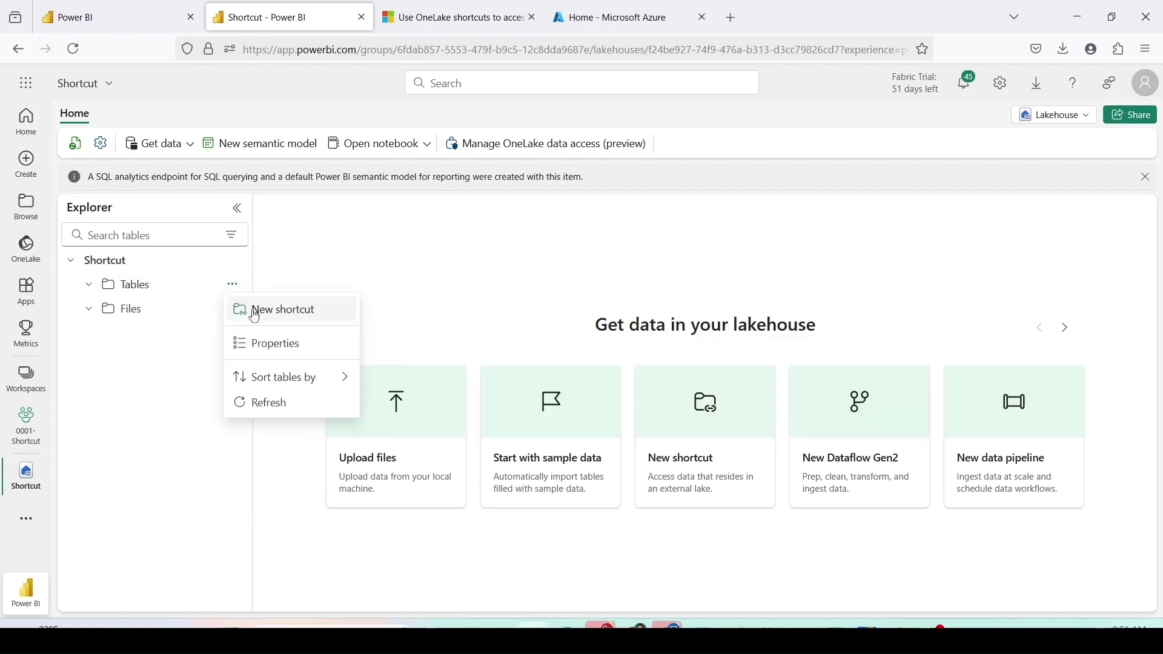
# - Start a Microsoft OneLake shortcut in Tables using Lake01 from 0025 Learn fabric as source
pyautogui.click(252, 309)
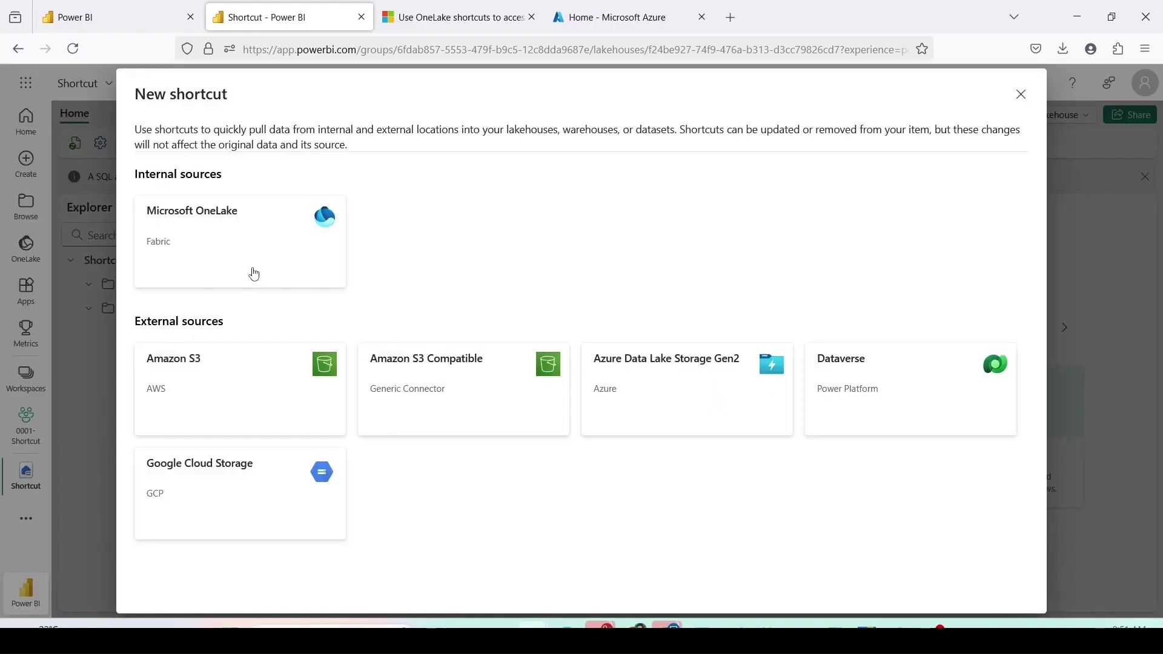
pyautogui.moveTo(120, 186)
pyautogui.mouseDown()
pyautogui.moveTo(222, 255)
pyautogui.moveTo(368, 309)
pyautogui.mouseUp()
pyautogui.press('Escape')
pyautogui.click(268, 255)
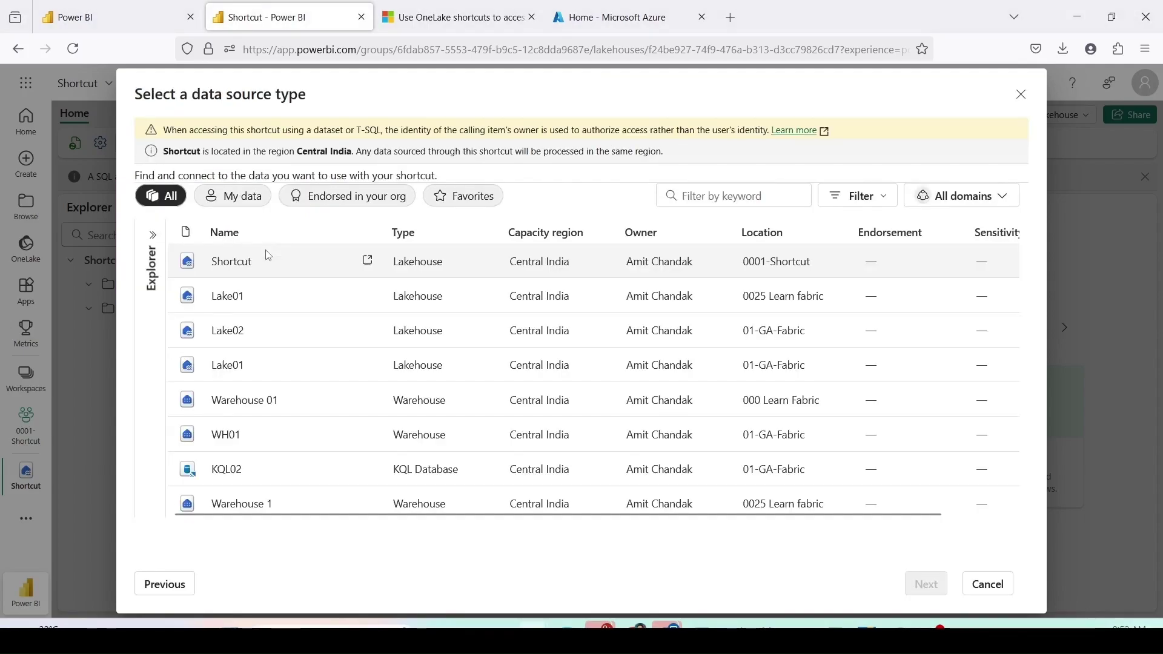
pyautogui.scroll(-5, 278, 283)
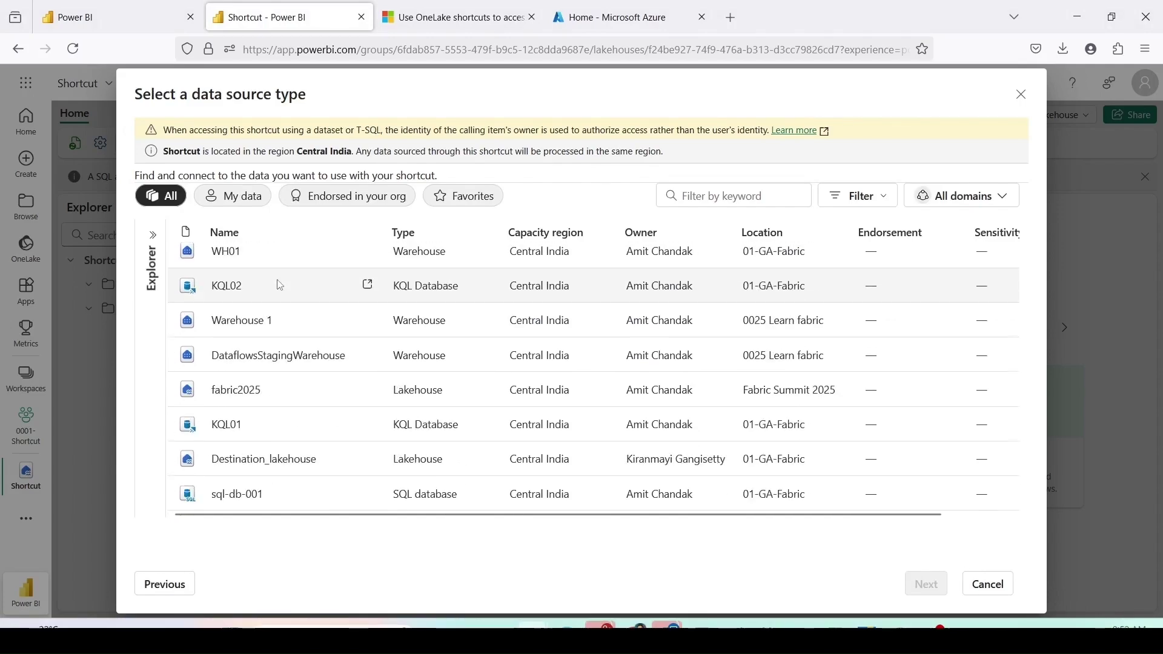
pyautogui.scroll(5, 279, 284)
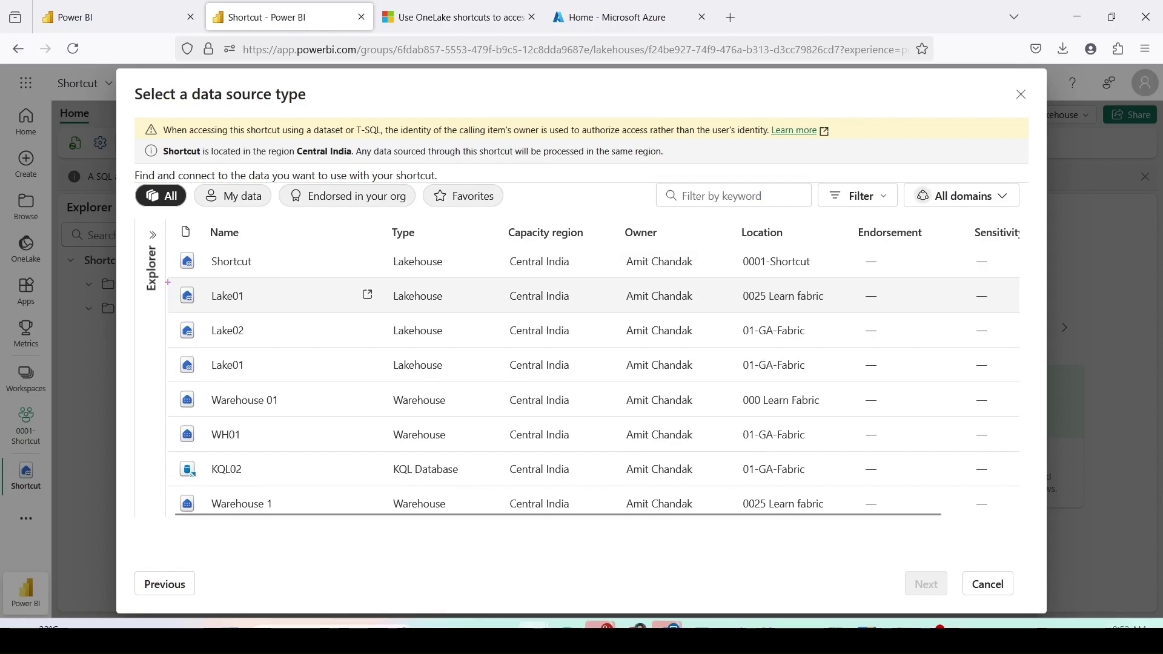
pyautogui.click(226, 306)
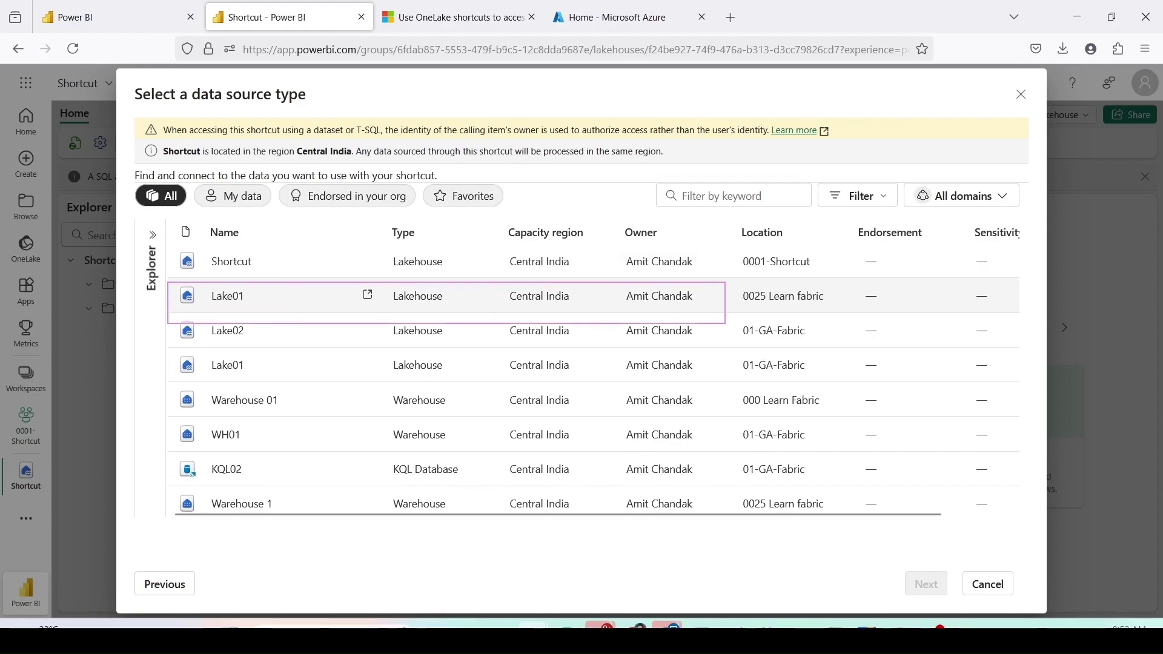
pyautogui.click(225, 312)
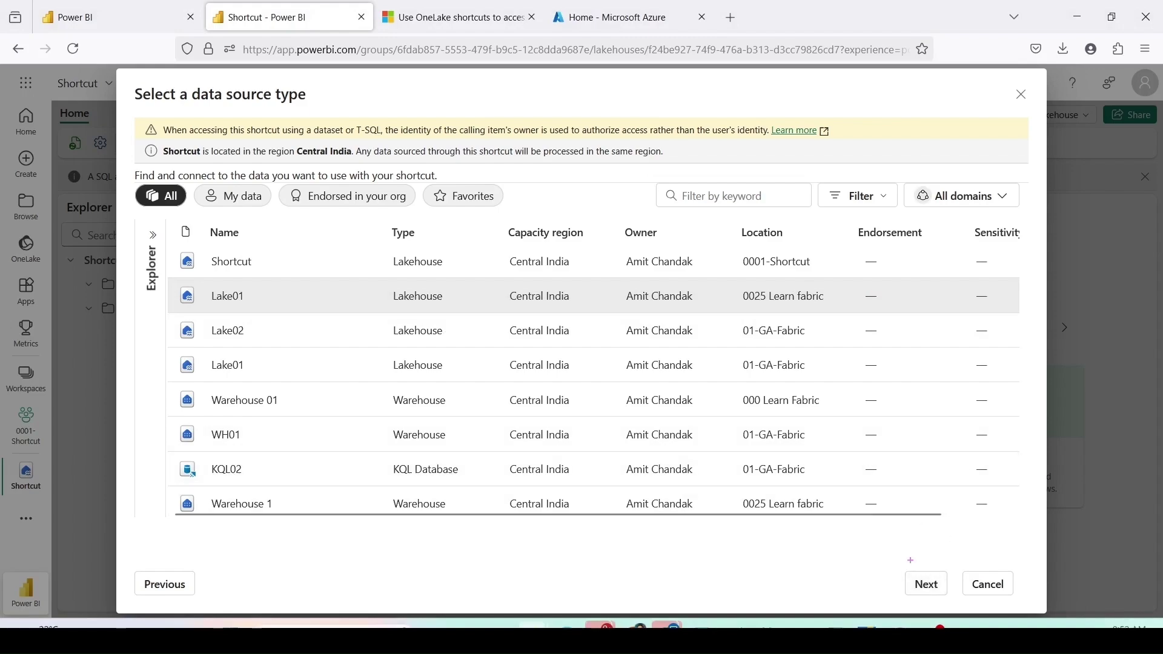
pyautogui.click(923, 584)
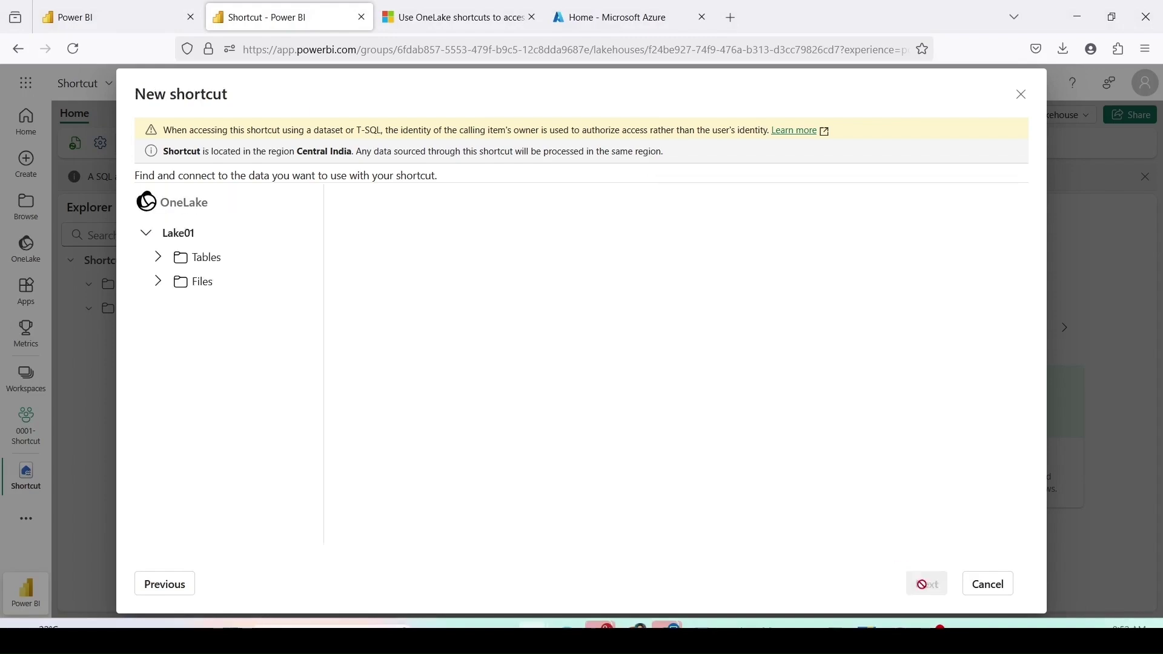
# - Tick Lake01's Customer, Date, Geo, Item and Sales tables and move on to the review page
pyautogui.click(158, 258)
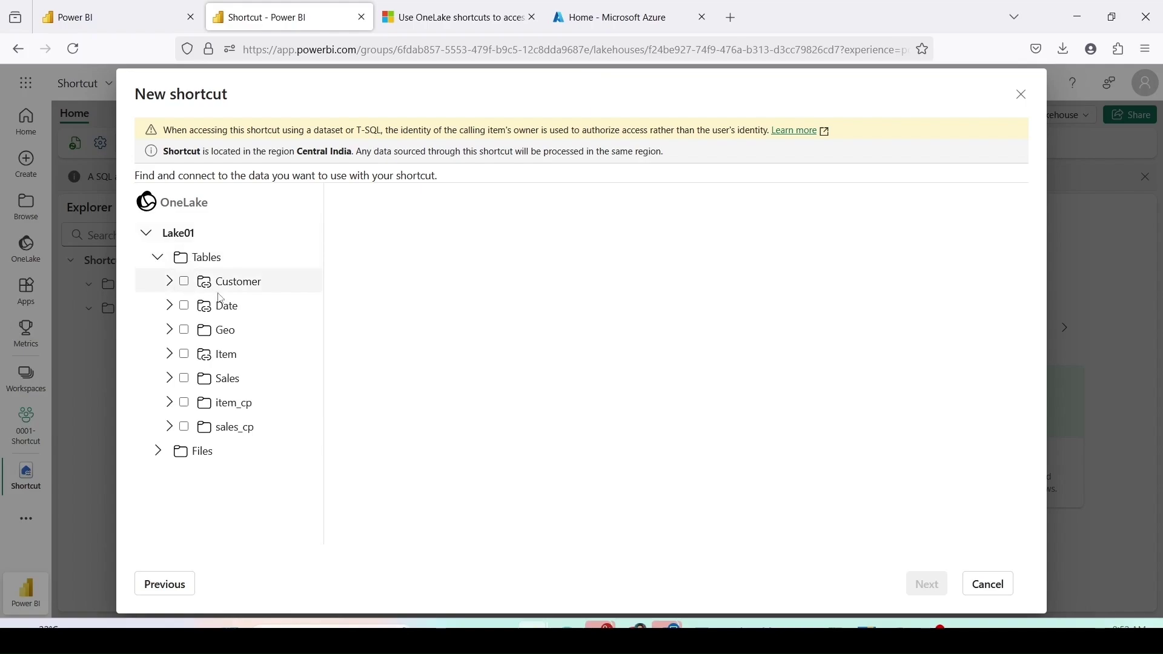
pyautogui.click(184, 282)
pyautogui.click(184, 306)
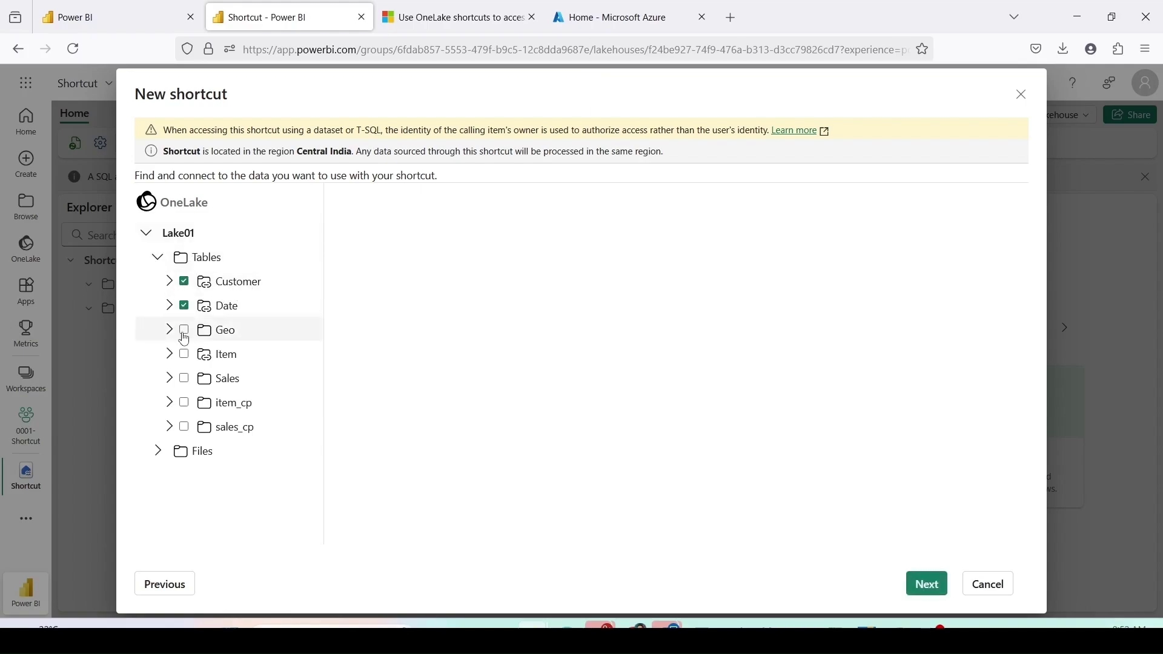
pyautogui.click(185, 330)
pyautogui.click(184, 354)
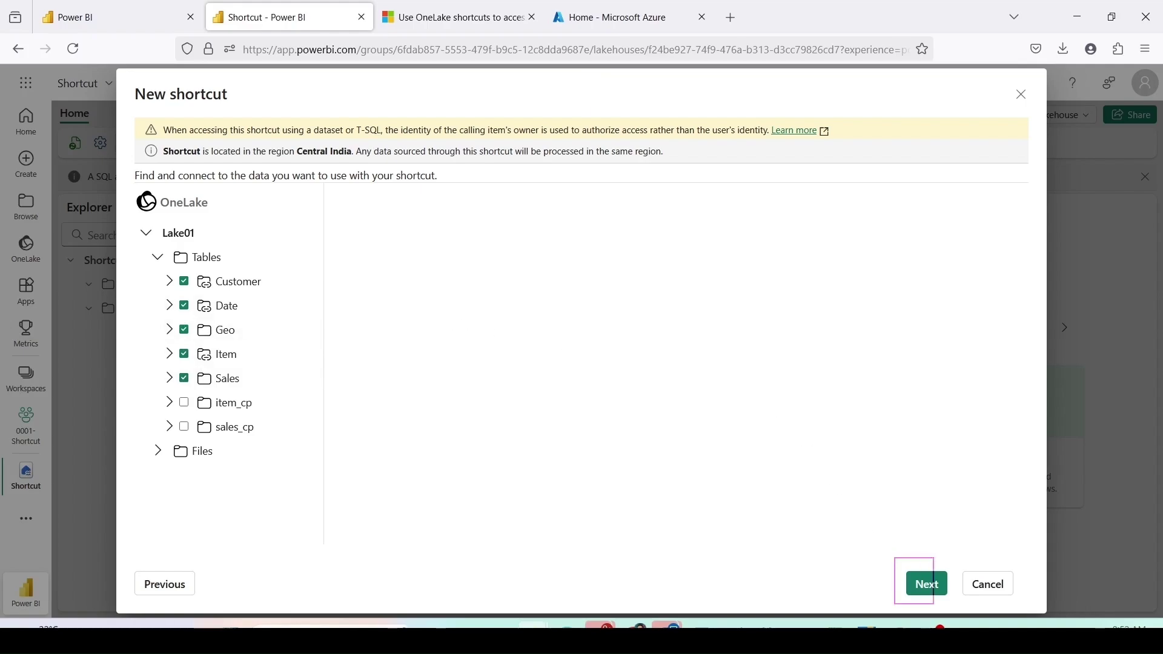
pyautogui.click(925, 584)
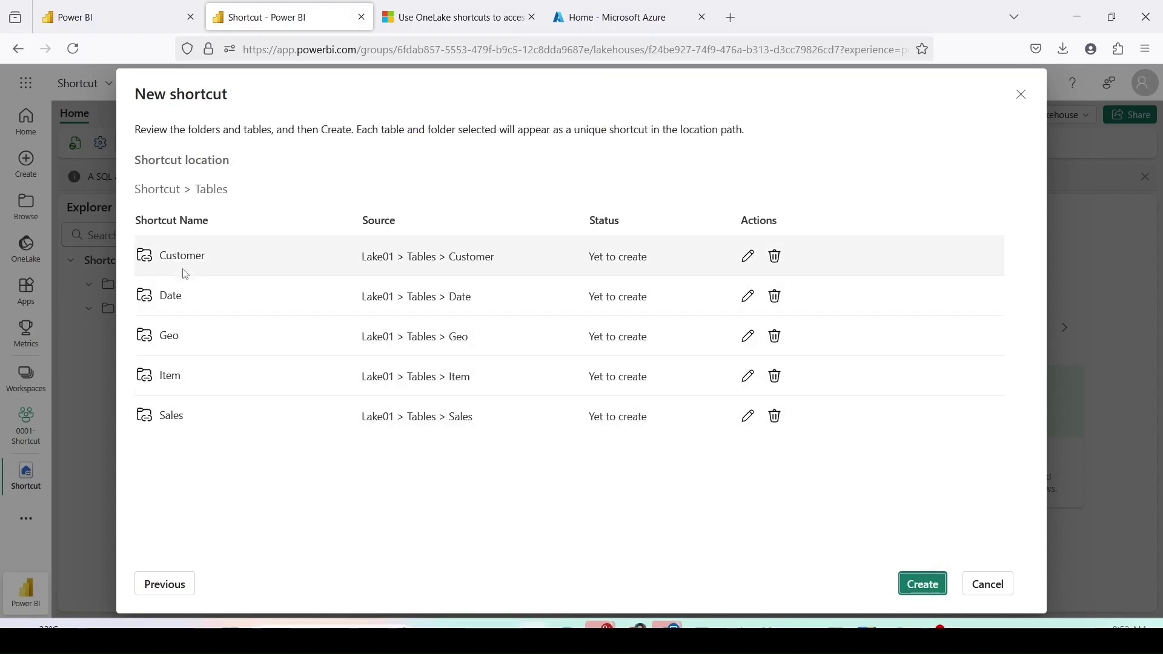
# - Keep the Customer shortcut name unchanged and create the five Lake01 table shortcuts
pyautogui.click(748, 256)
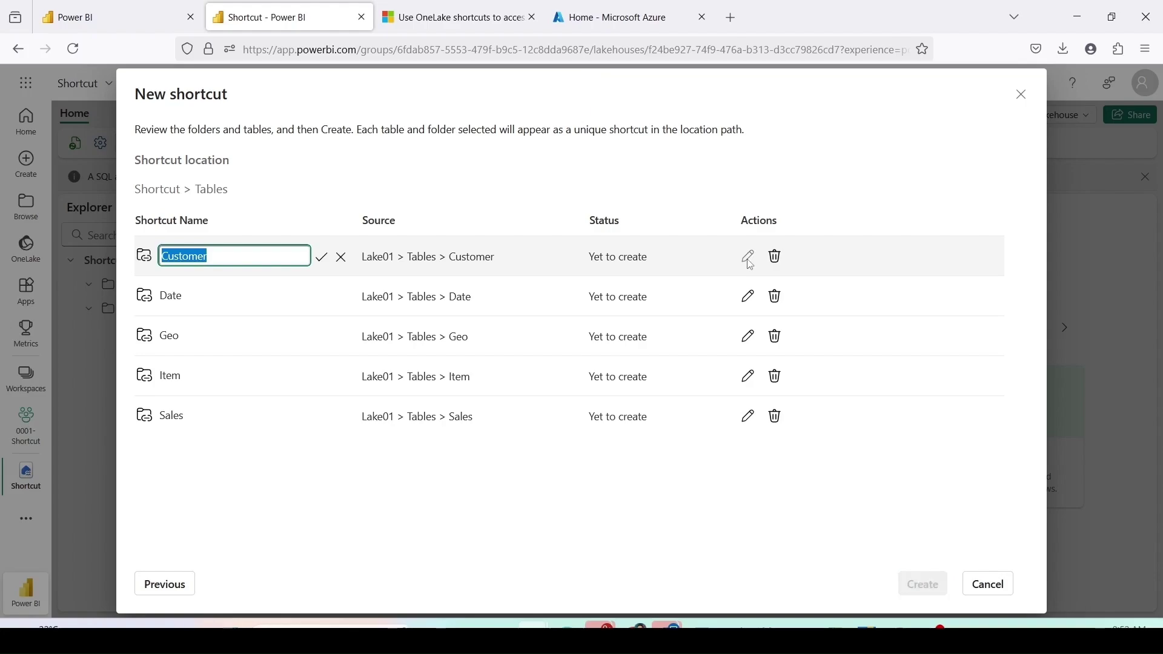
pyautogui.click(321, 257)
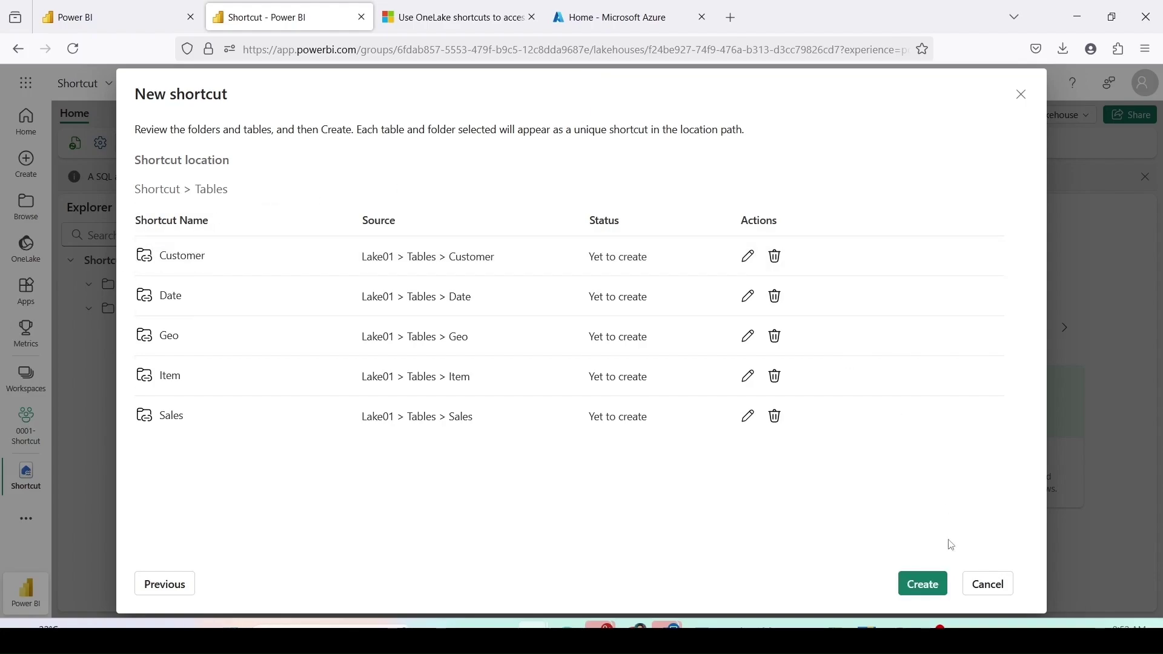
pyautogui.click(916, 587)
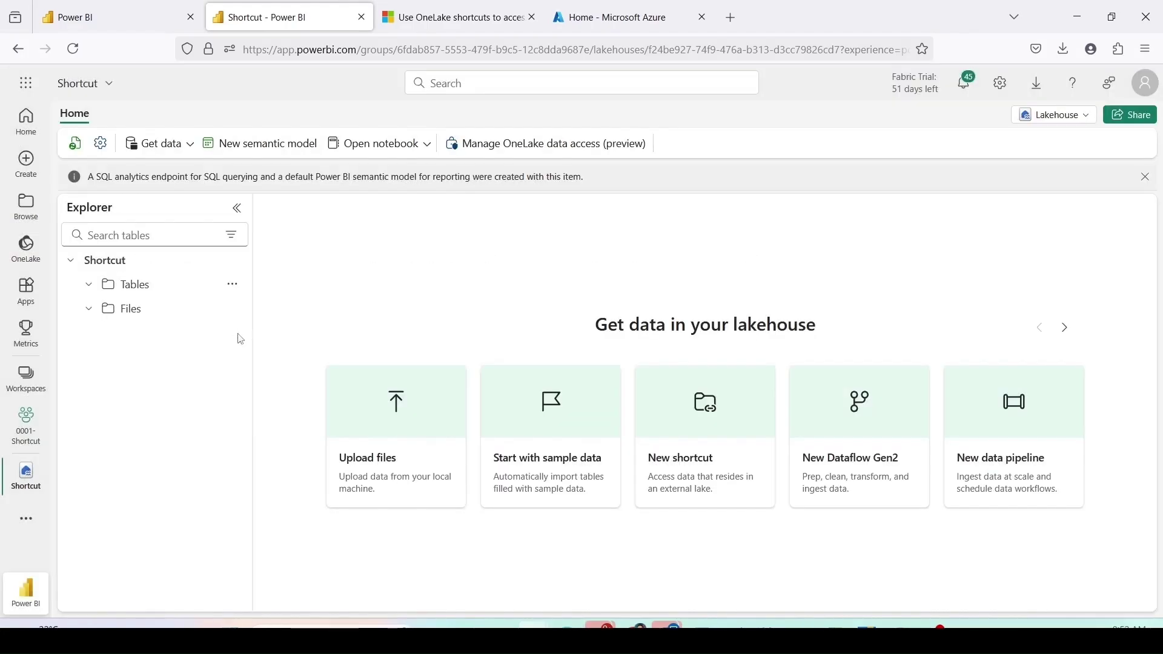
# - Refresh the Tables list twice so the five shortcuts appear, then preview Item's 55 rows
pyautogui.click(231, 285)
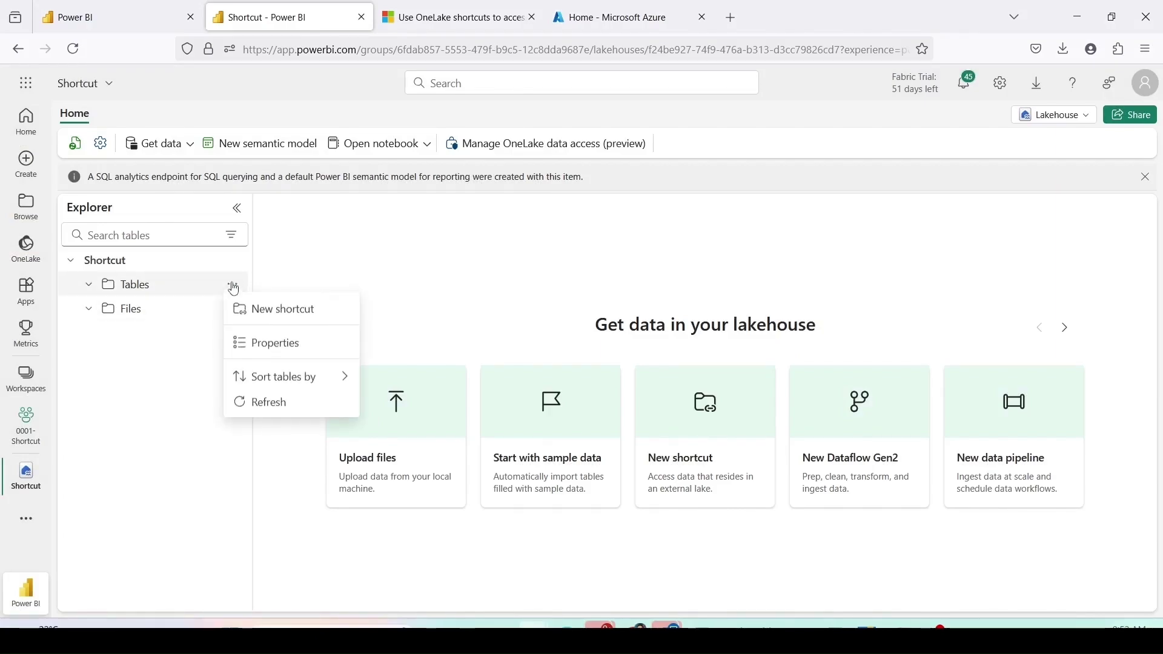
pyautogui.click(262, 403)
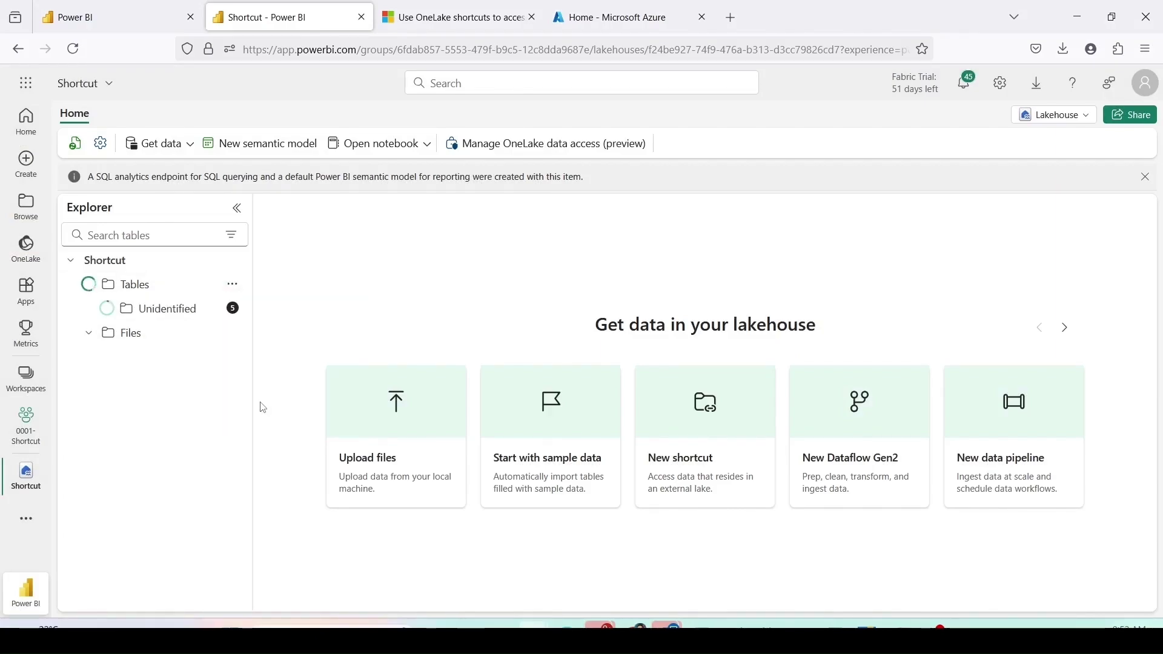
pyautogui.click(232, 285)
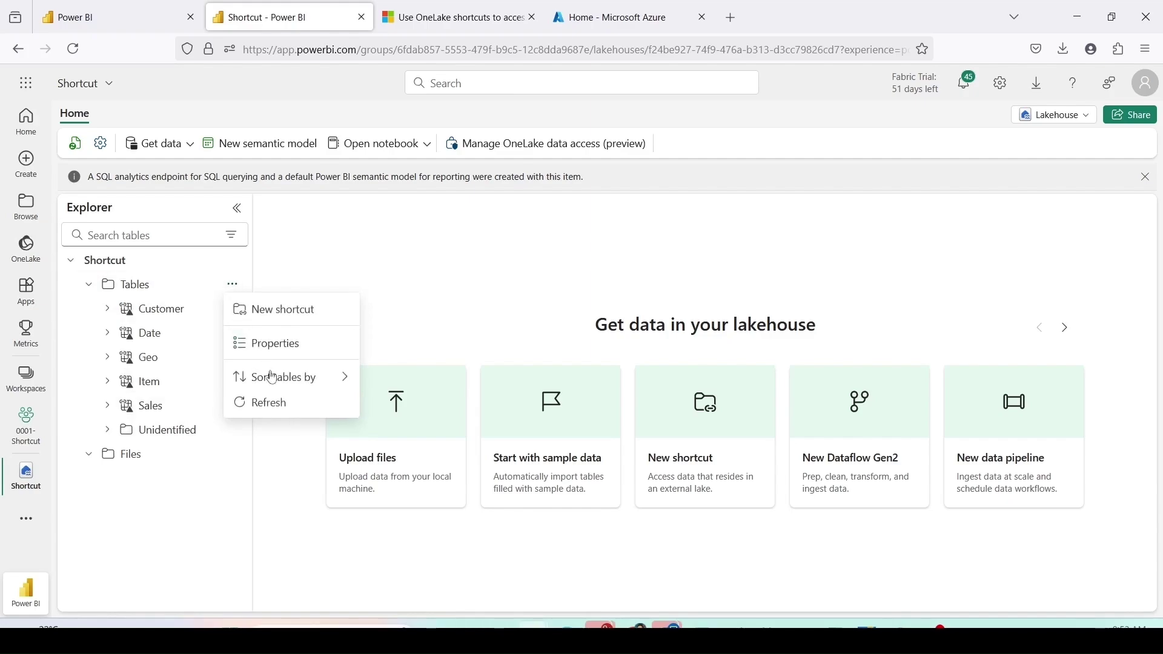
pyautogui.click(267, 411)
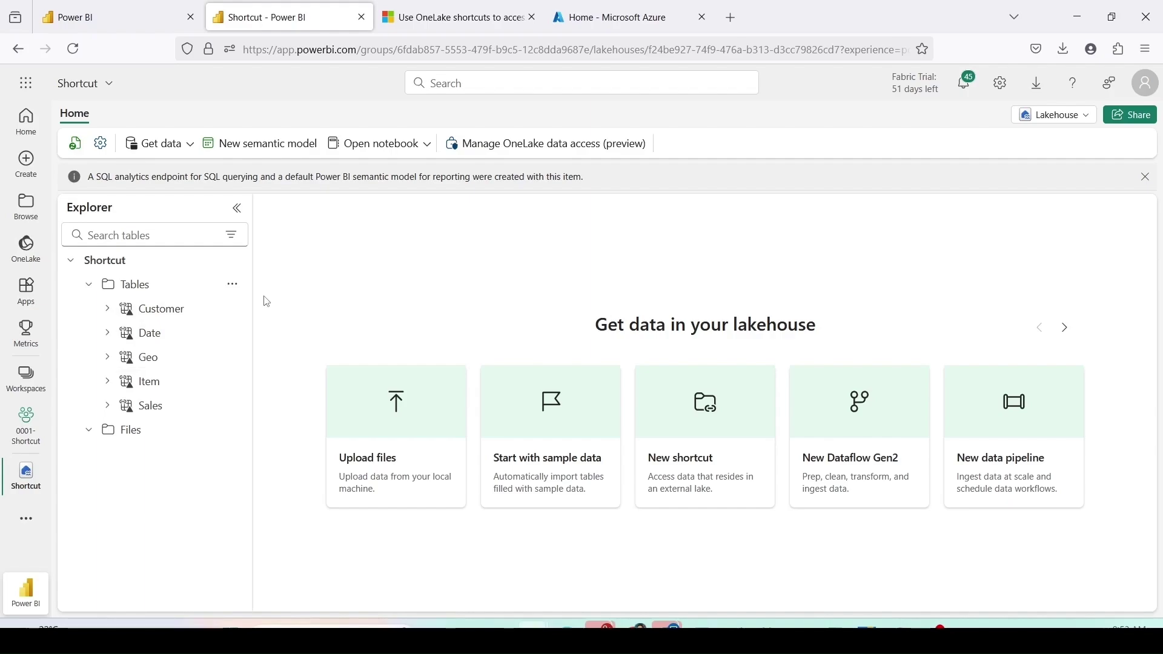
pyautogui.click(148, 382)
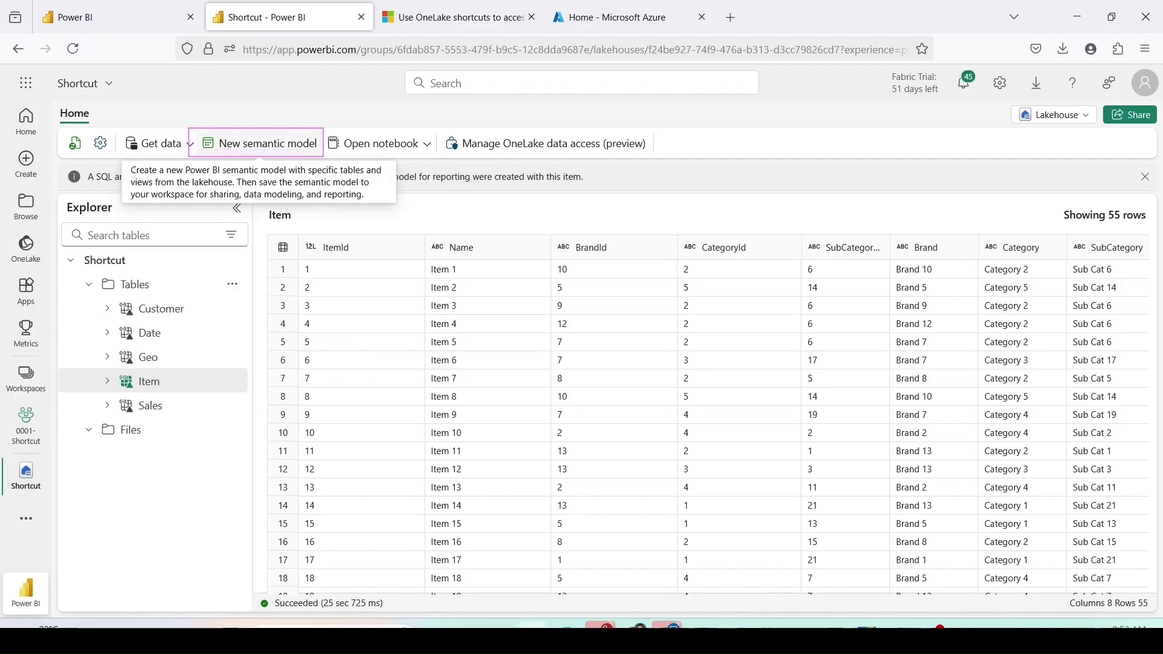
# - Create the 'Shortcut Lake' semantic model in 0001-Shortcut with all dbo tables selected
pyautogui.click(276, 145)
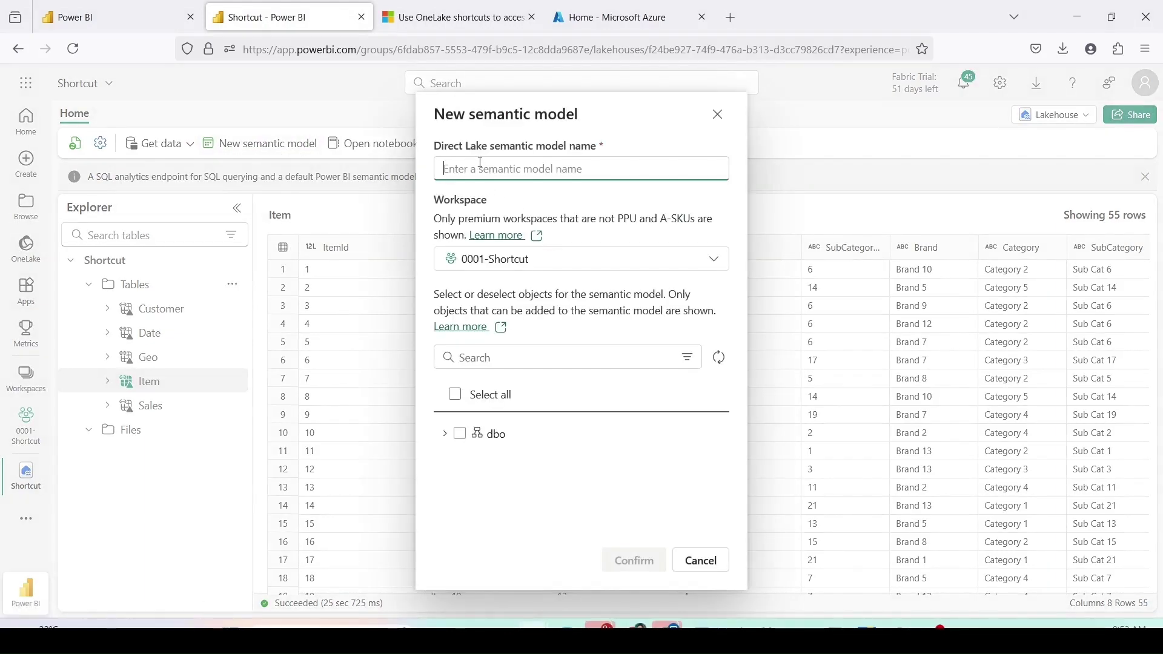
pyautogui.write('Shortcut Lake')
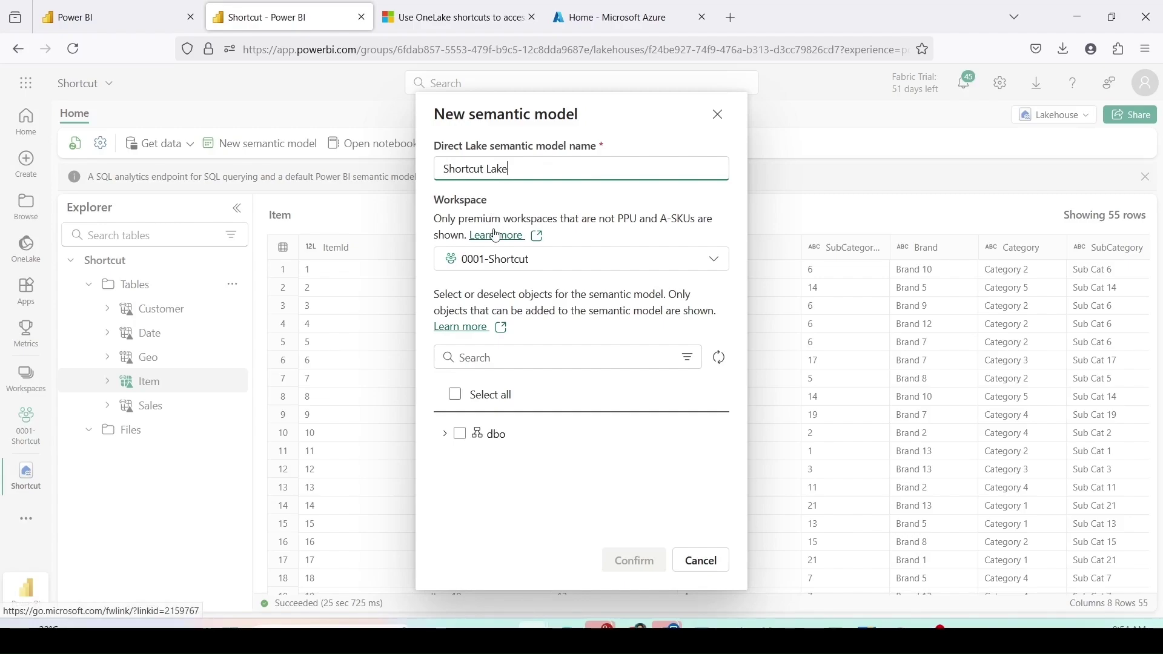
pyautogui.click(480, 434)
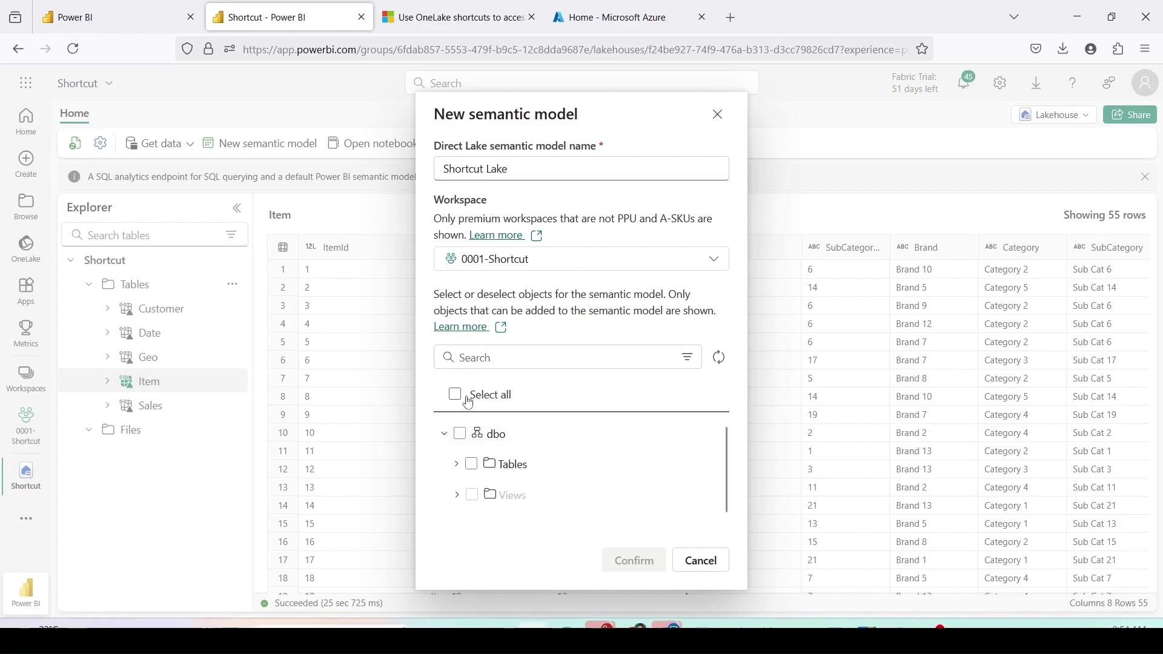
pyautogui.click(456, 466)
pyautogui.scroll(-1, 492, 445)
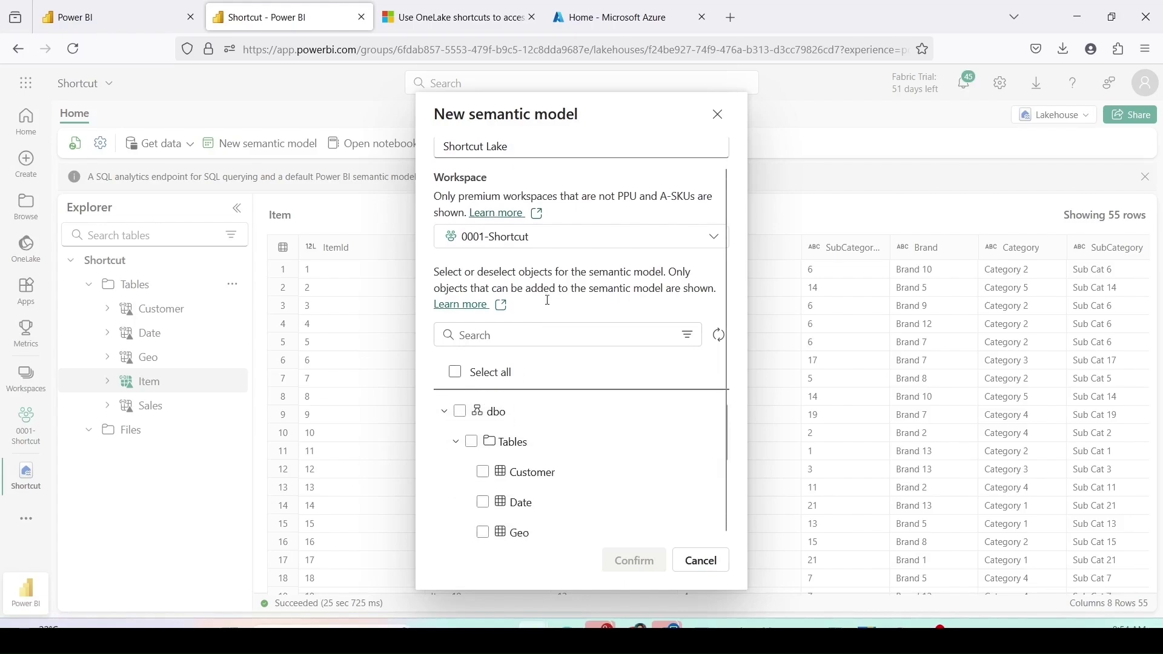
pyautogui.click(464, 415)
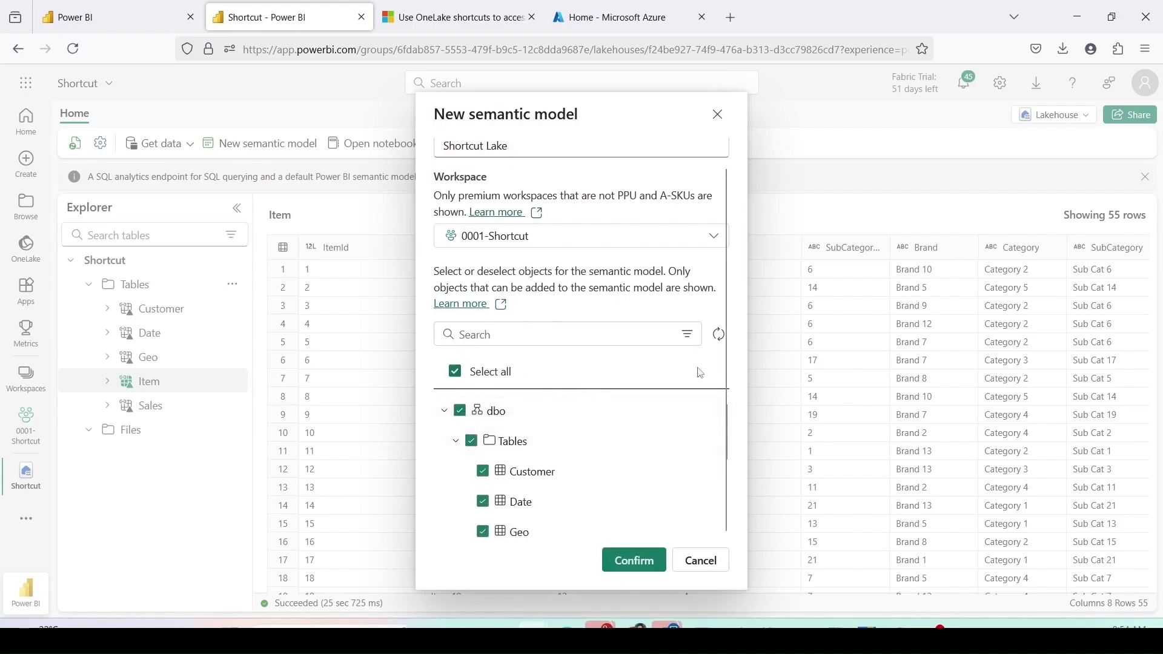
pyautogui.scroll(-3, 631, 475)
pyautogui.scroll(3, 509, 449)
pyautogui.scroll(-3, 509, 448)
pyautogui.scroll(3, 509, 448)
pyautogui.scroll(-2, 509, 441)
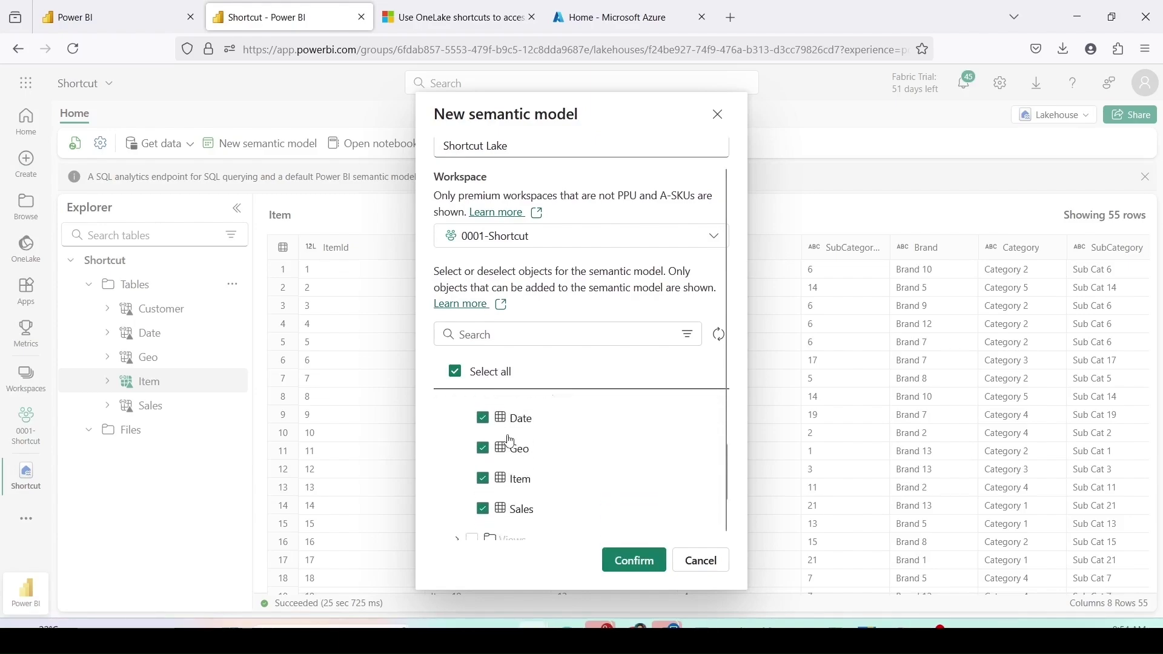
pyautogui.scroll(-2, 512, 442)
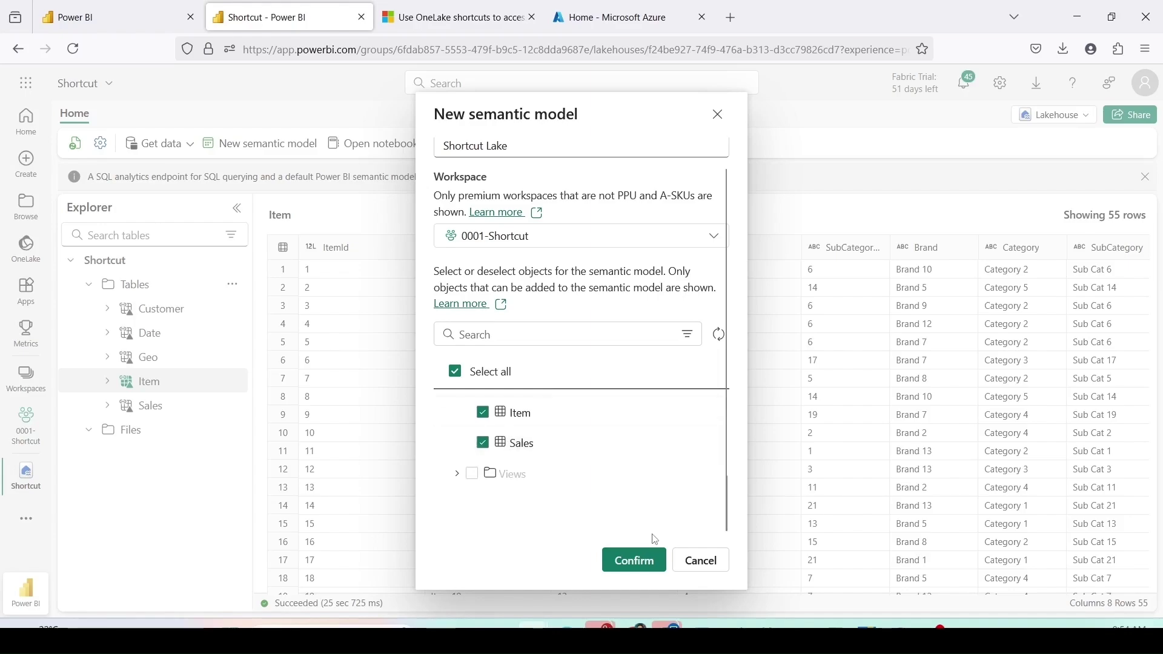
pyautogui.click(653, 565)
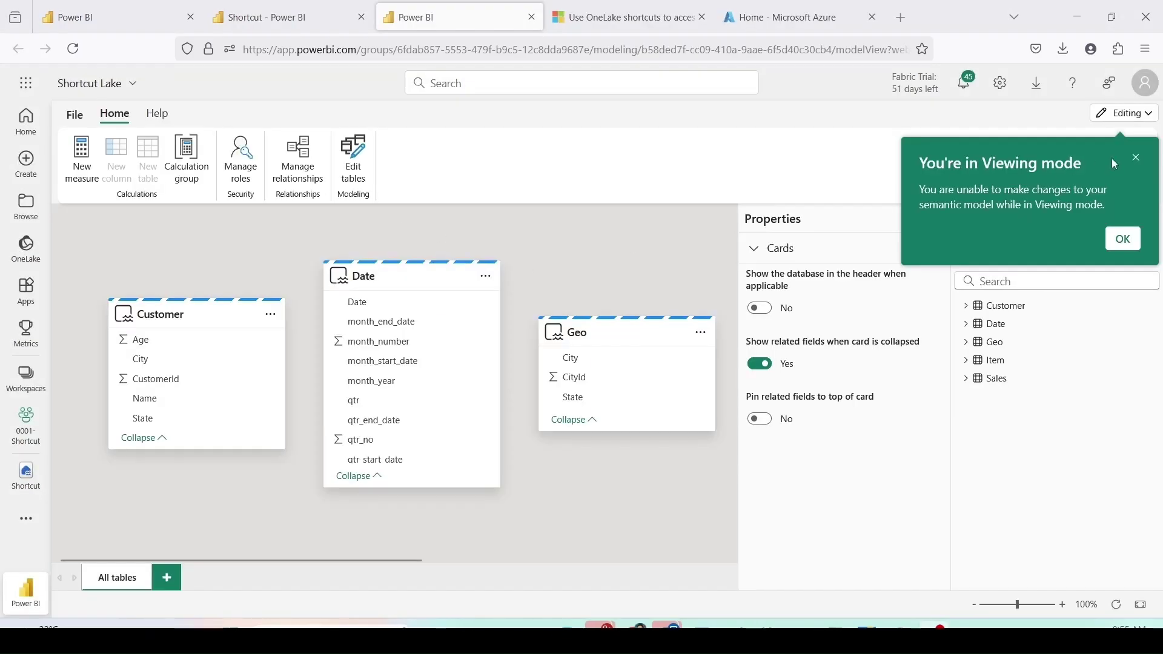
# - Dismiss the viewing mode notice and collapse the Properties and Data panes
pyautogui.click(1137, 160)
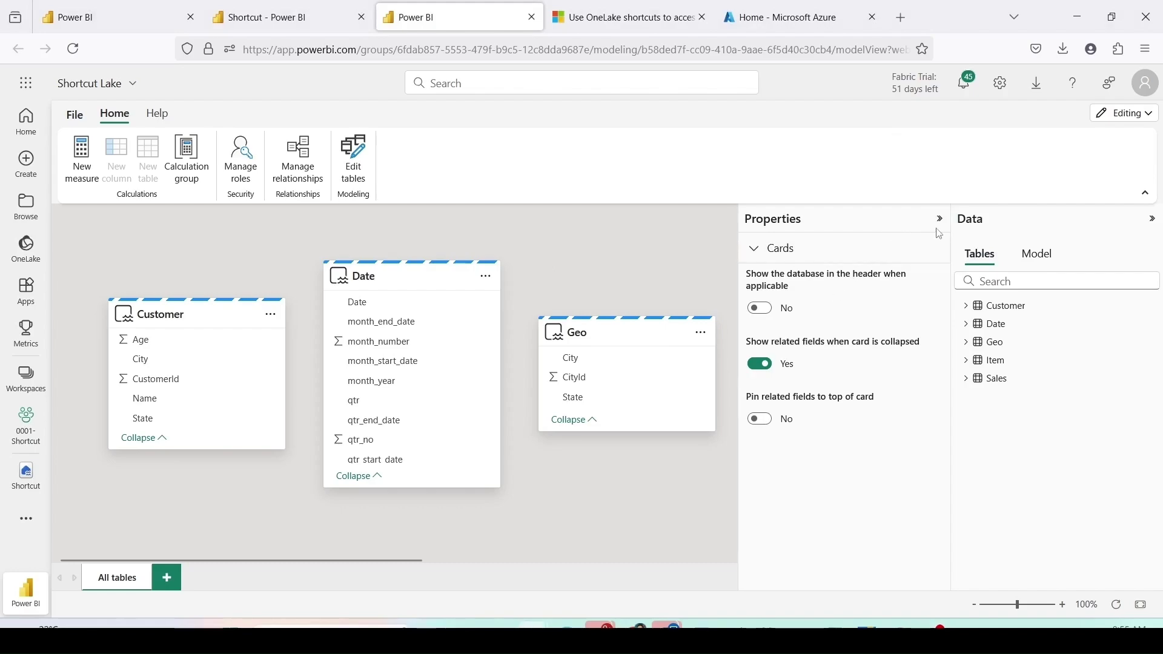
pyautogui.click(943, 223)
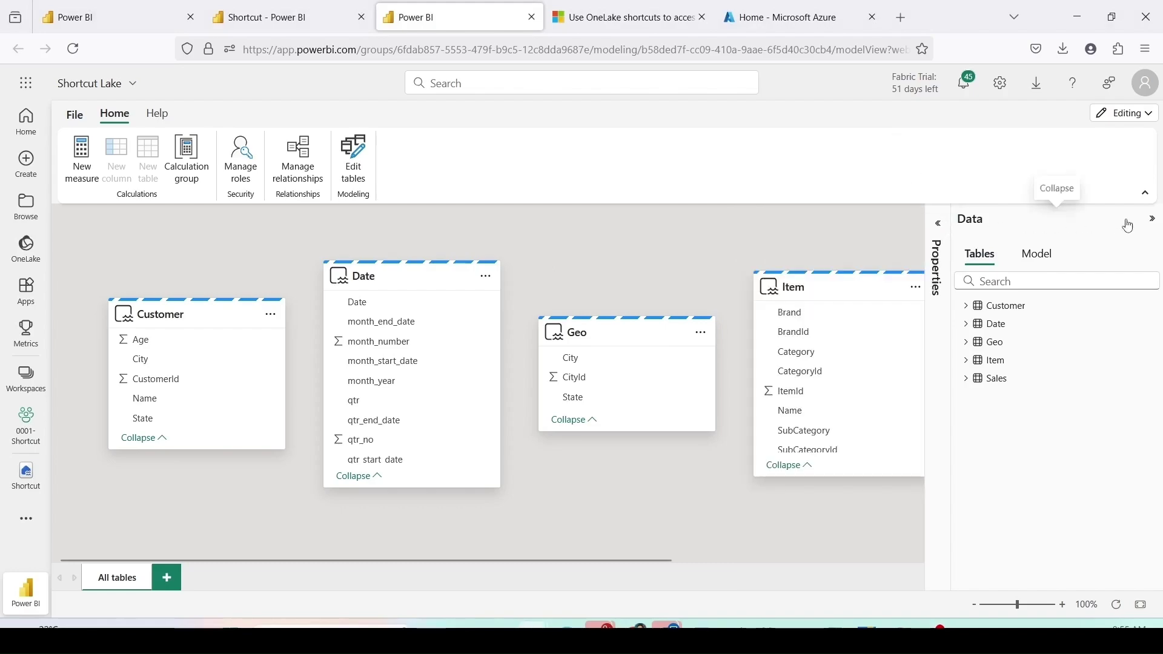
pyautogui.click(1155, 220)
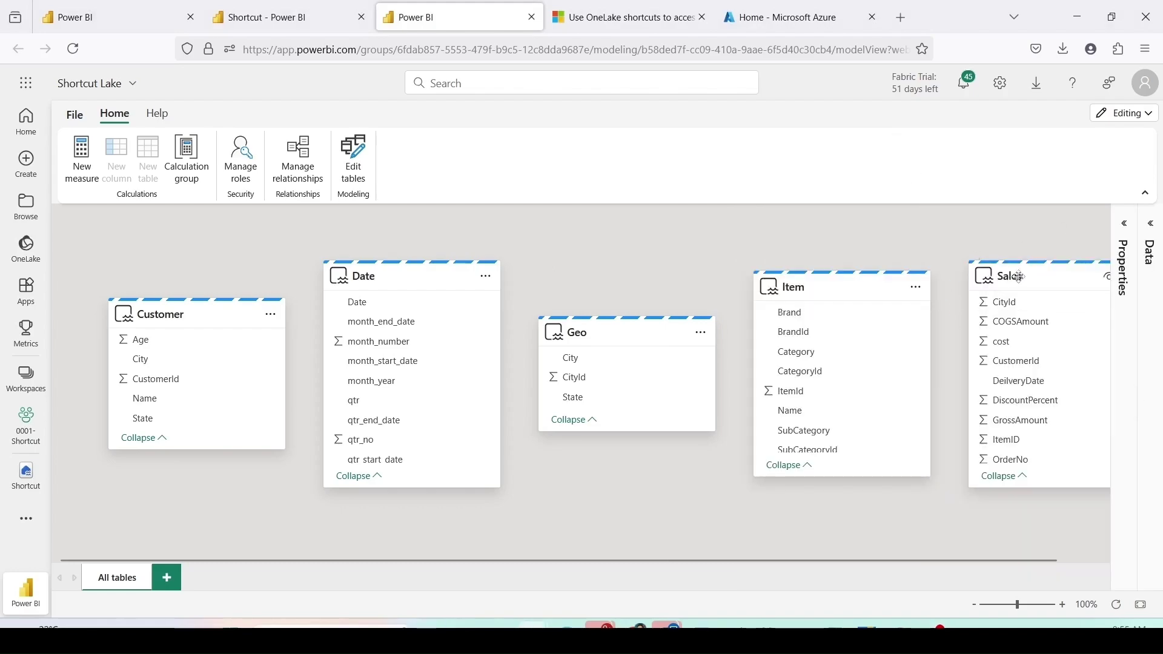
# - Rearrange the Sales, Geo and Item cards, then relate Sales ItemID to Item ItemId
pyautogui.moveTo(960, 272)
pyautogui.moveTo(960, 271); pyautogui.dragTo(535, 274)
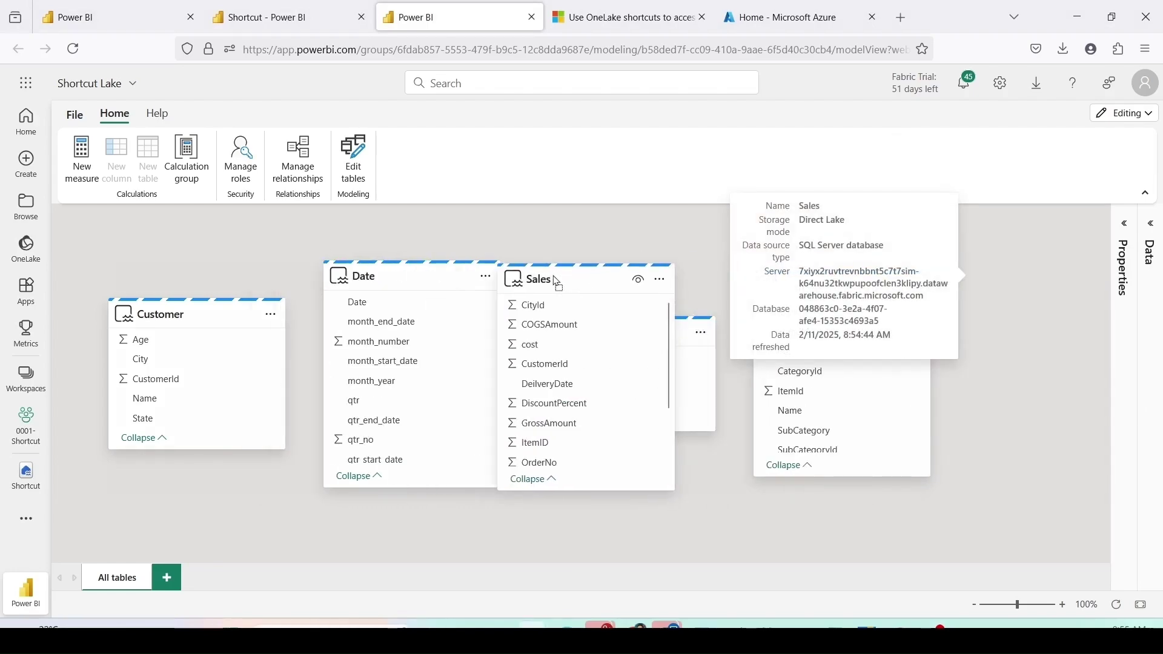
pyautogui.moveTo(707, 327); pyautogui.dragTo(1020, 273)
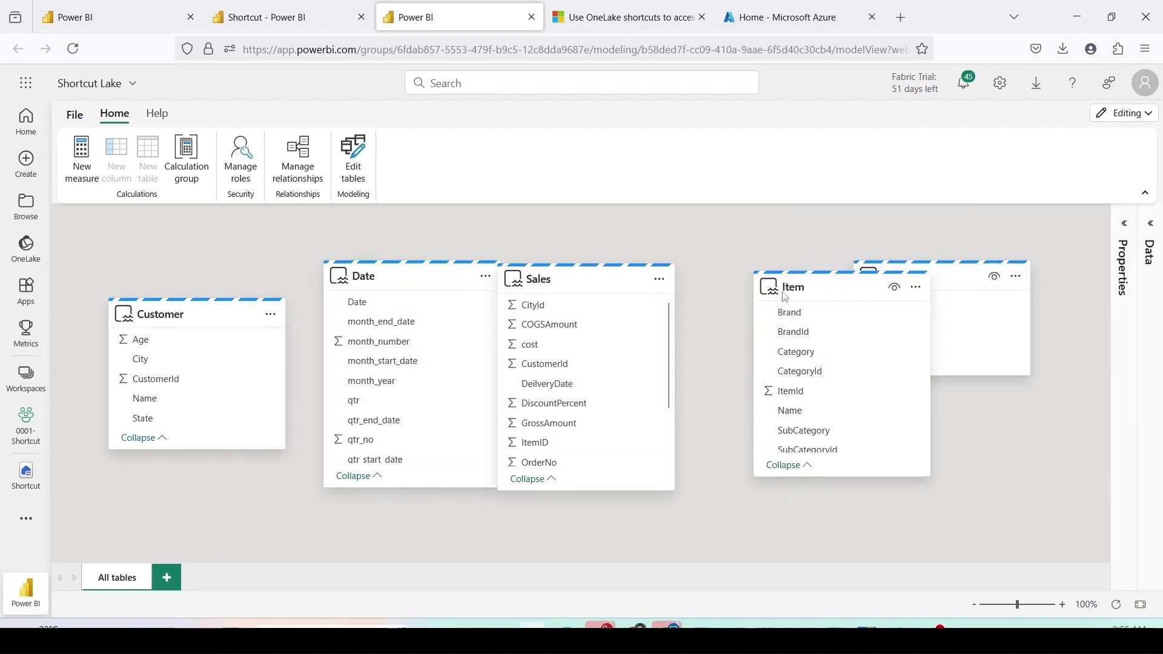
pyautogui.moveTo(785, 317)
pyautogui.moveTo(785, 290); pyautogui.dragTo(726, 337)
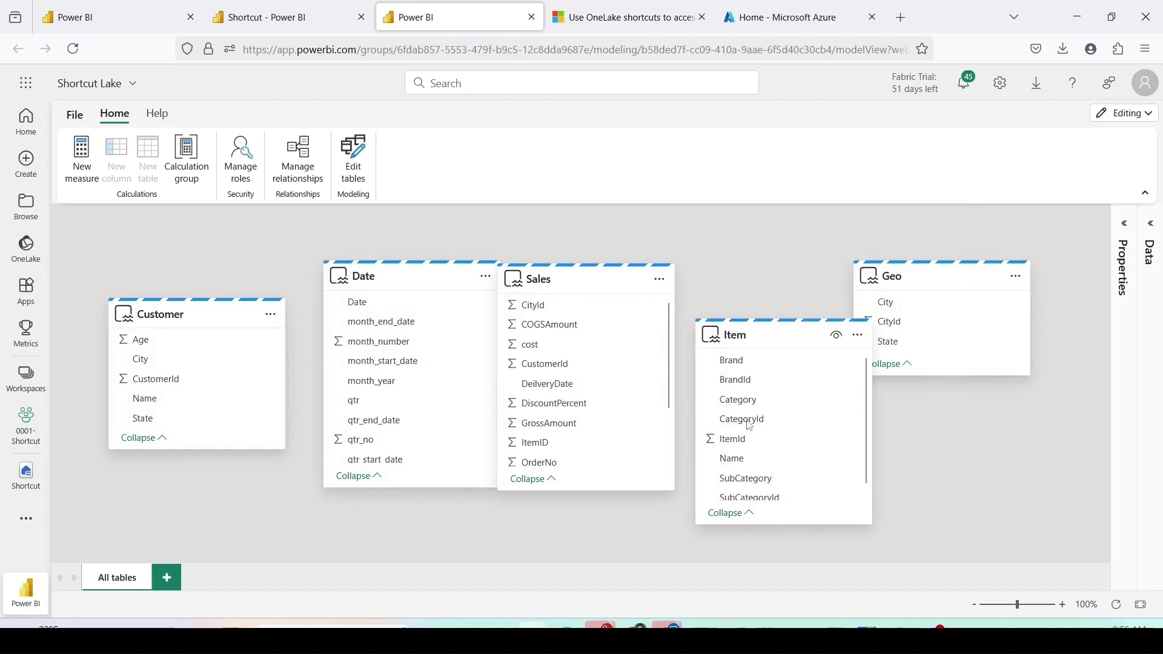
pyautogui.moveTo(538, 443); pyautogui.dragTo(751, 449)
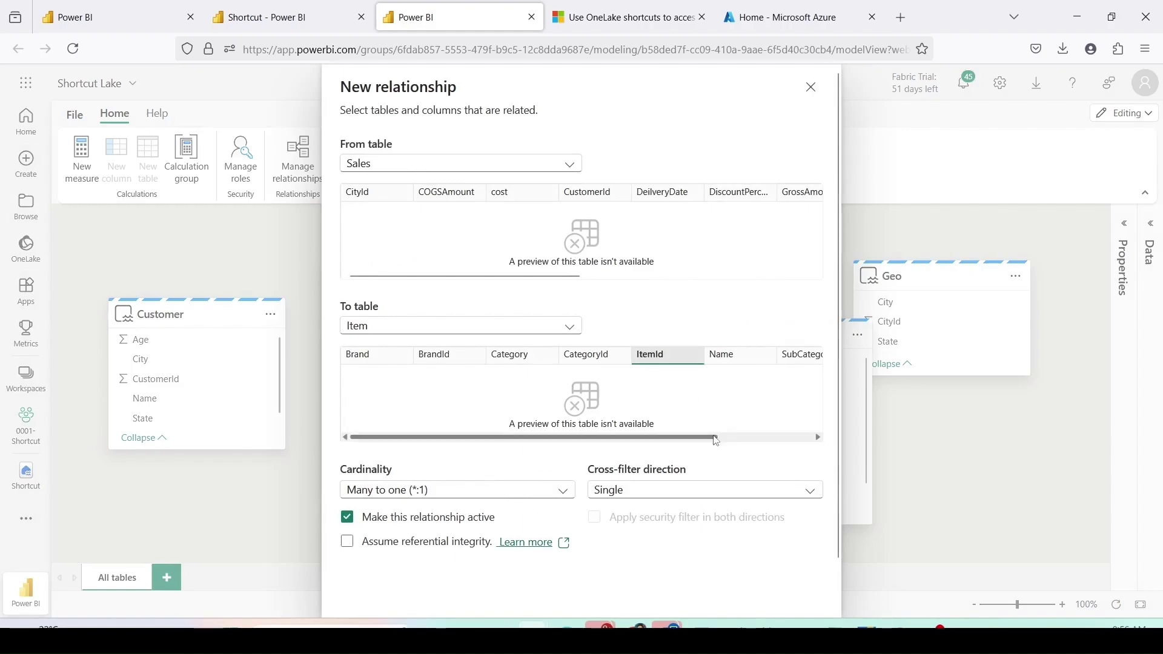
# - Save the Sales–Item relationship and link Sales CityId to Geo's CityId
pyautogui.scroll(-1, 684, 477)
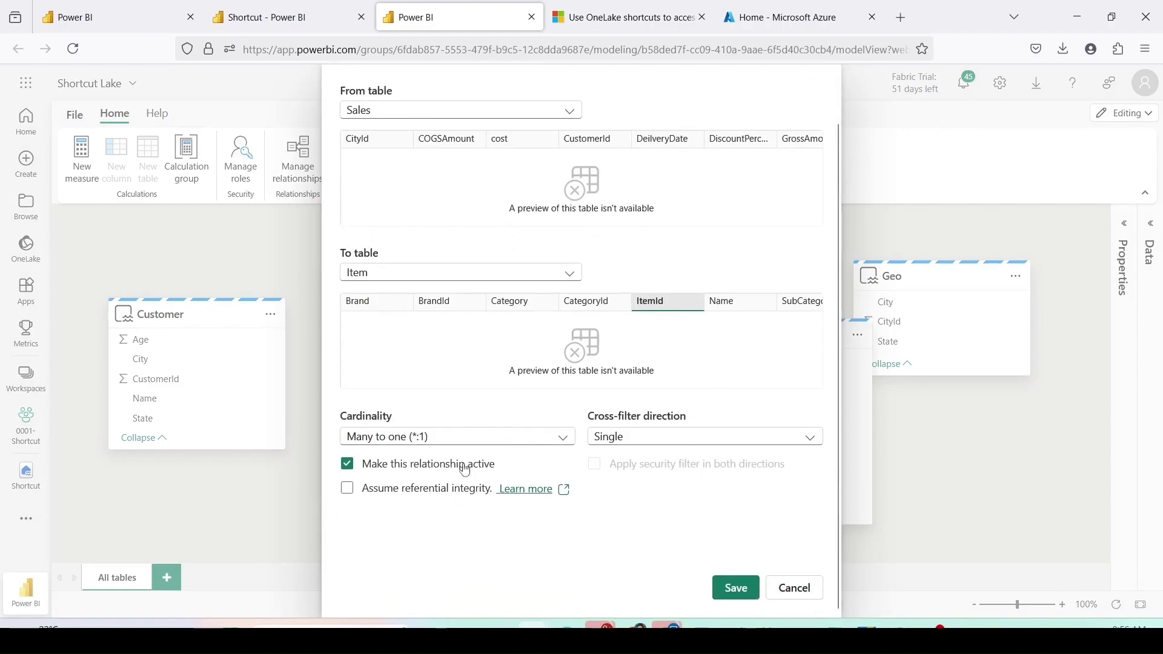
pyautogui.click(730, 593)
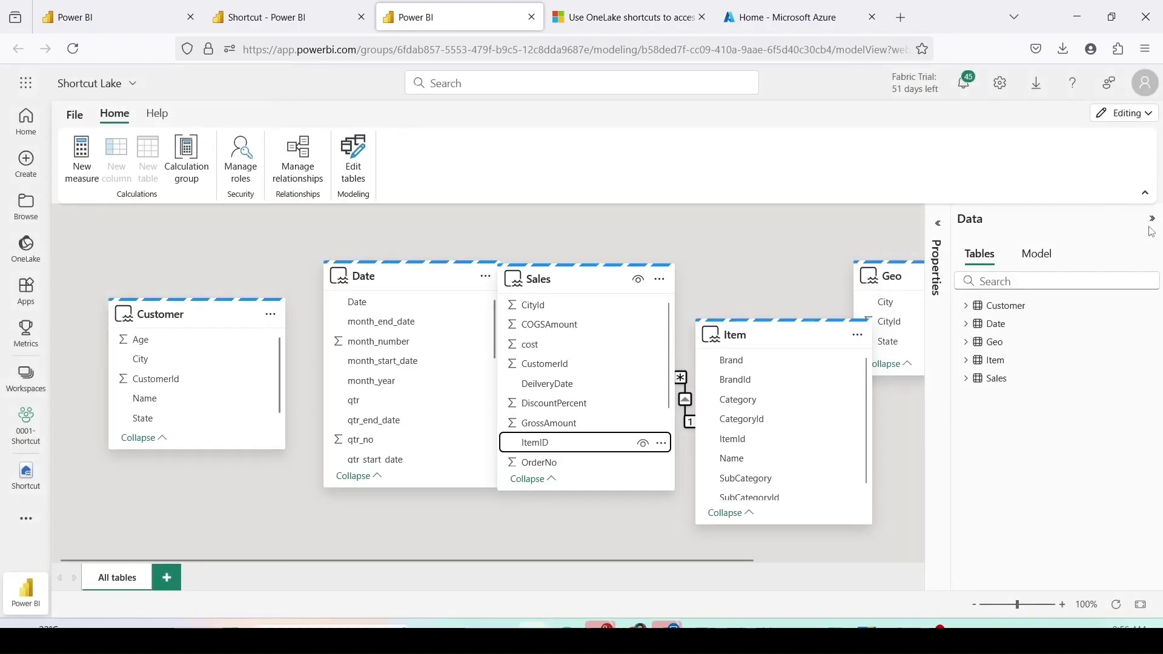
pyautogui.click(1152, 219)
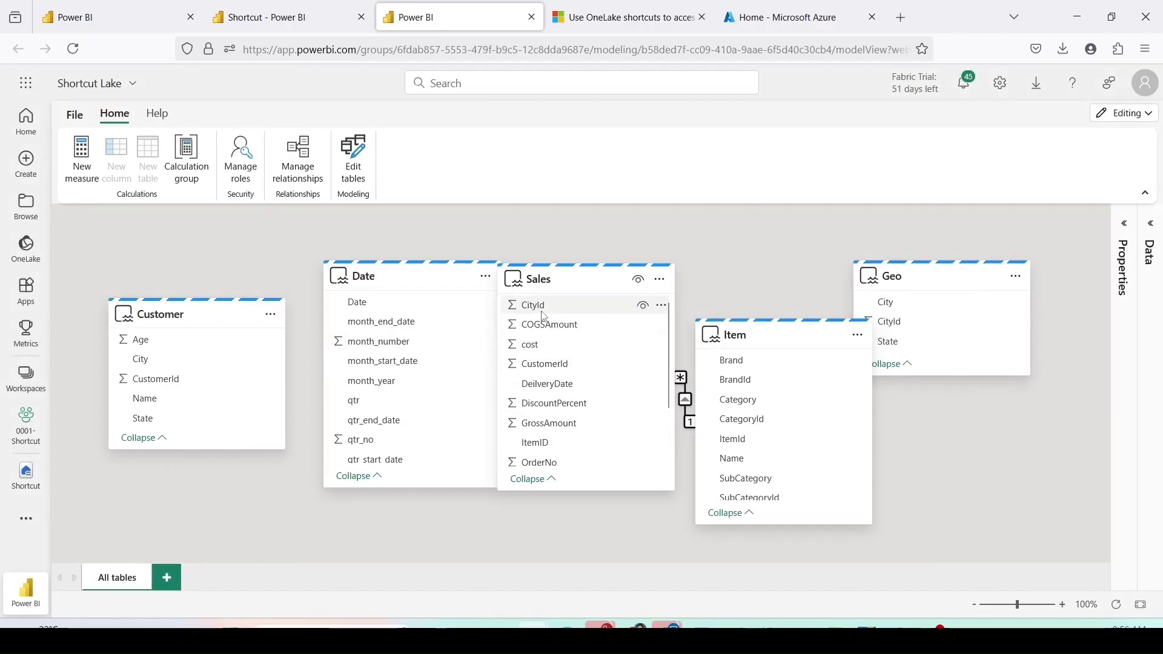
pyautogui.moveTo(527, 305); pyautogui.dragTo(913, 330)
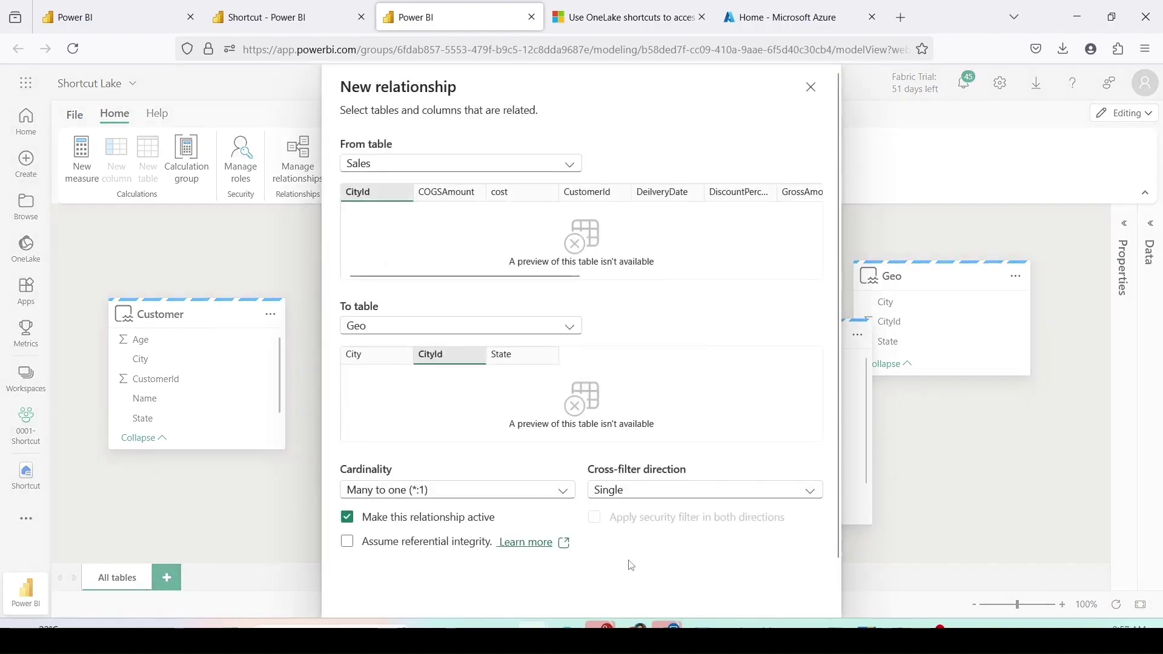
pyautogui.scroll(-2, 631, 565)
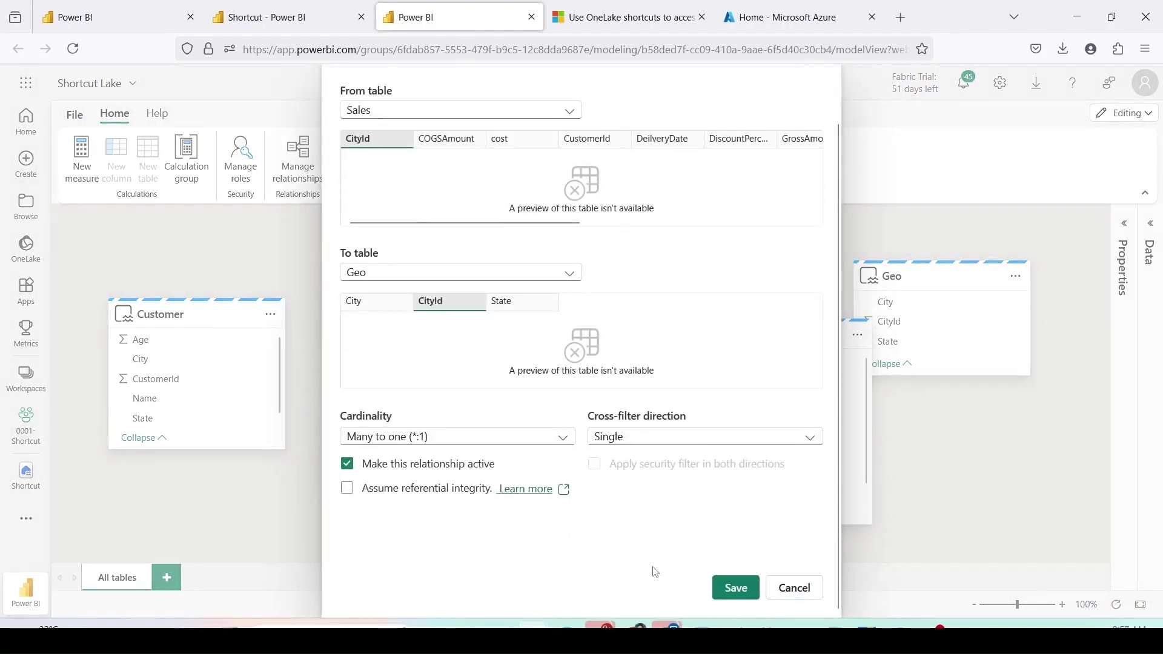
pyautogui.click(734, 588)
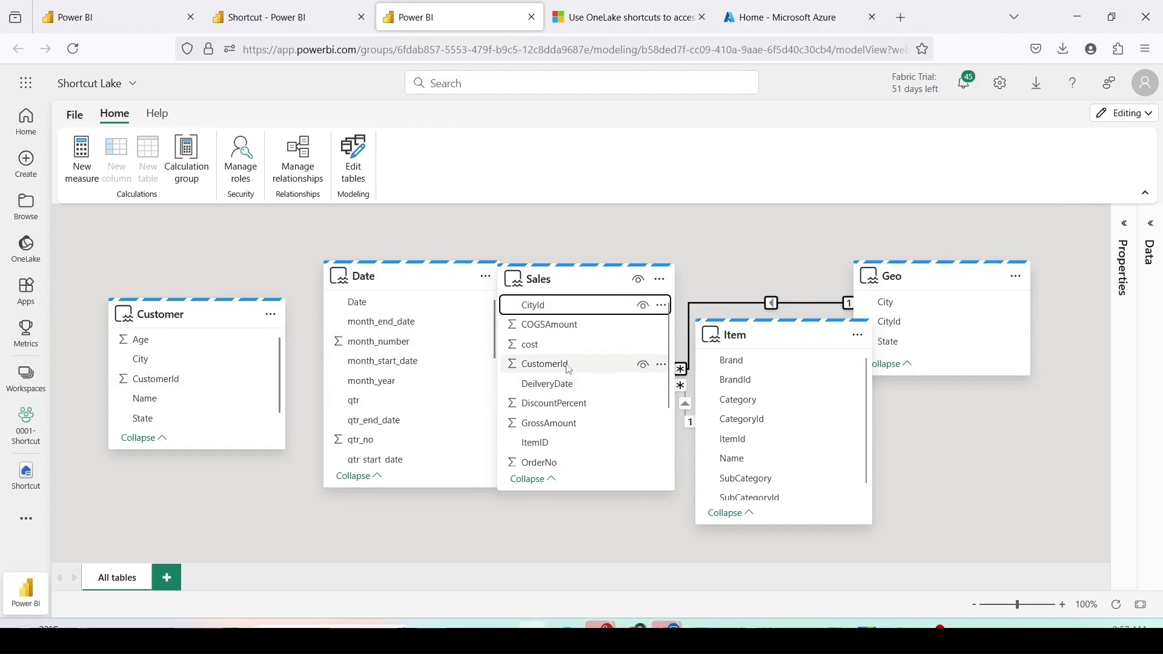
# - Link Sales CustomerId to Customer and Sales SalesDate to the Date table's Date
pyautogui.moveTo(569, 369); pyautogui.dragTo(172, 392)
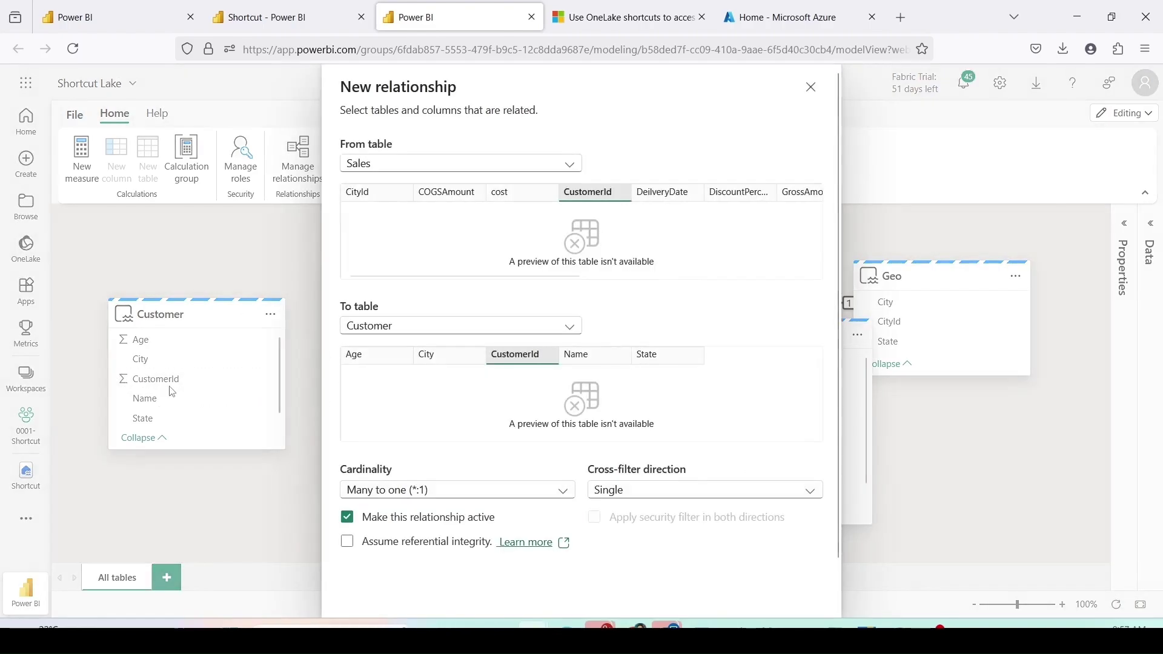
pyautogui.scroll(-2, 533, 396)
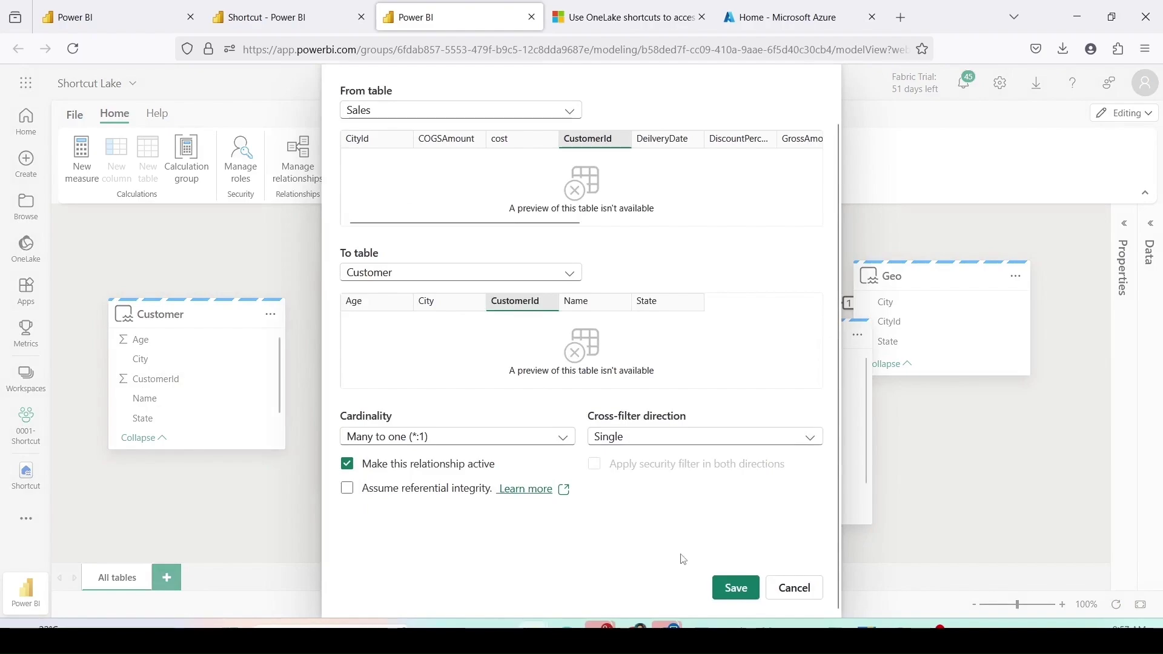
pyautogui.click(734, 588)
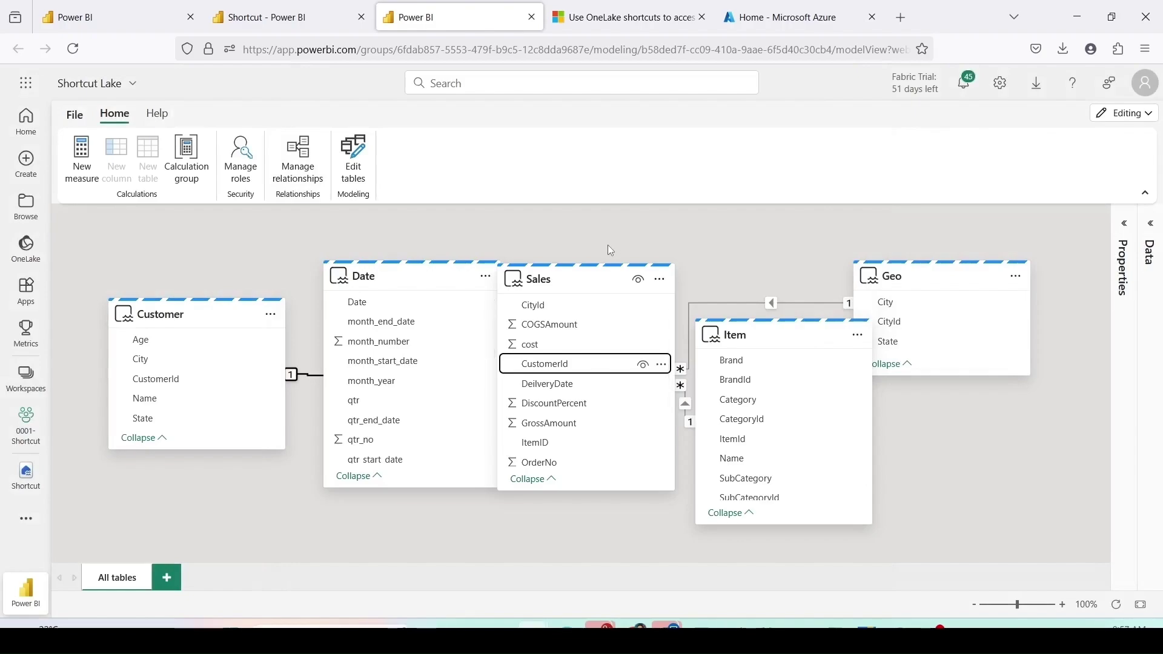
pyautogui.scroll(-2, 560, 369)
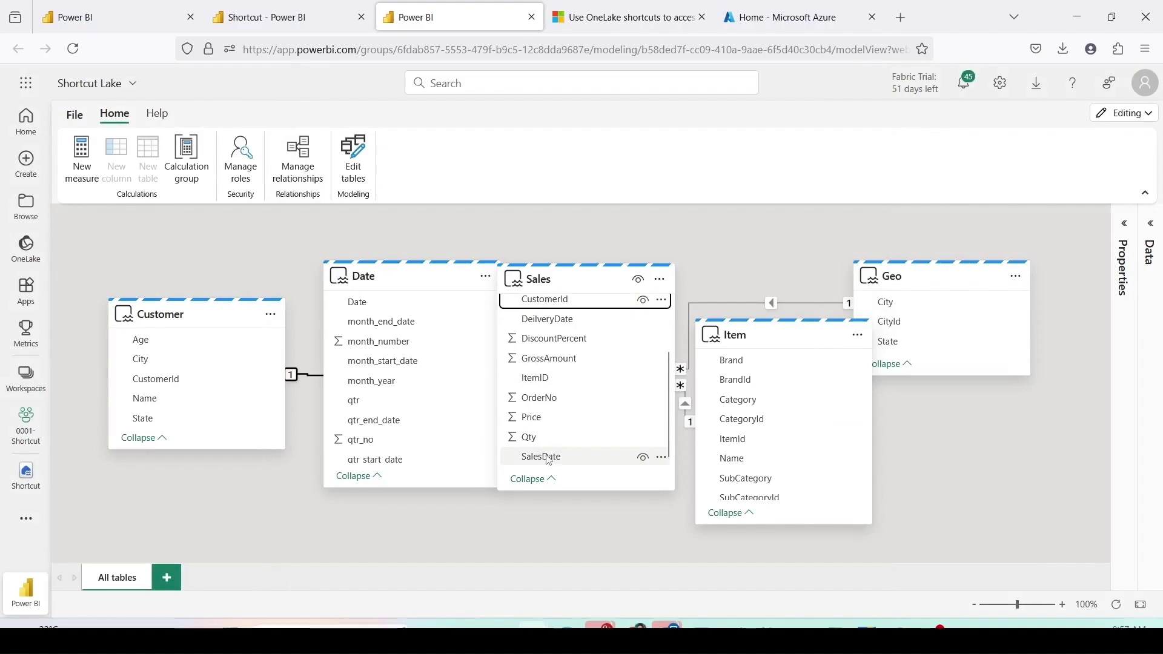
pyautogui.click(552, 461)
pyautogui.moveTo(551, 461); pyautogui.dragTo(376, 312)
pyautogui.scroll(-2, 677, 428)
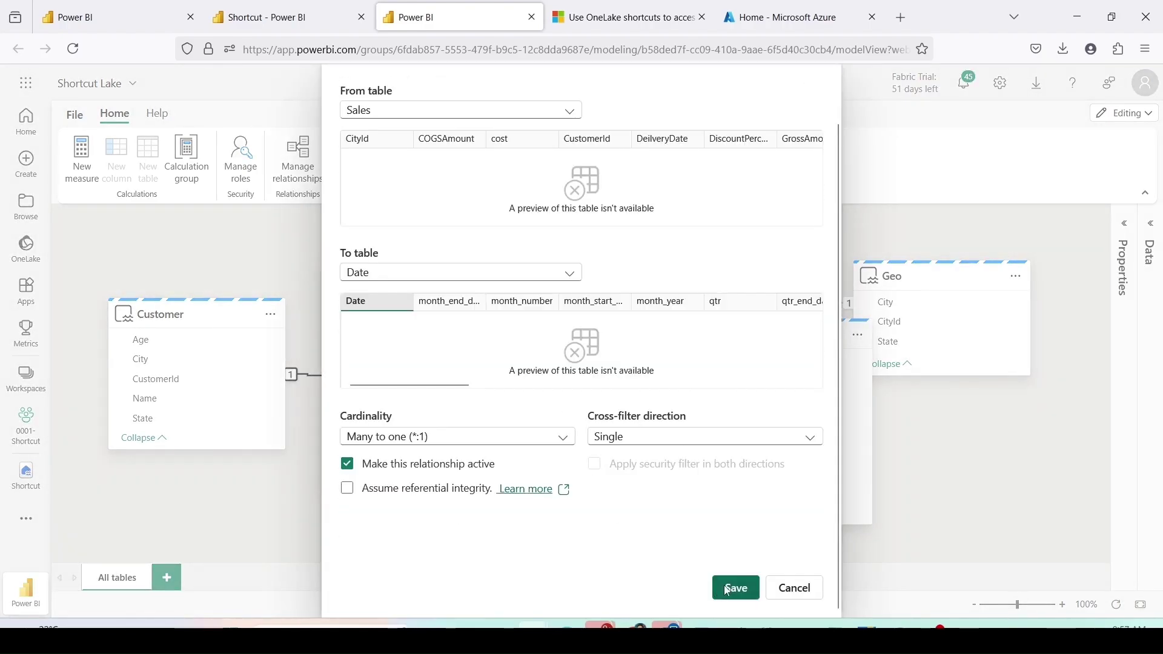
pyautogui.click(728, 590)
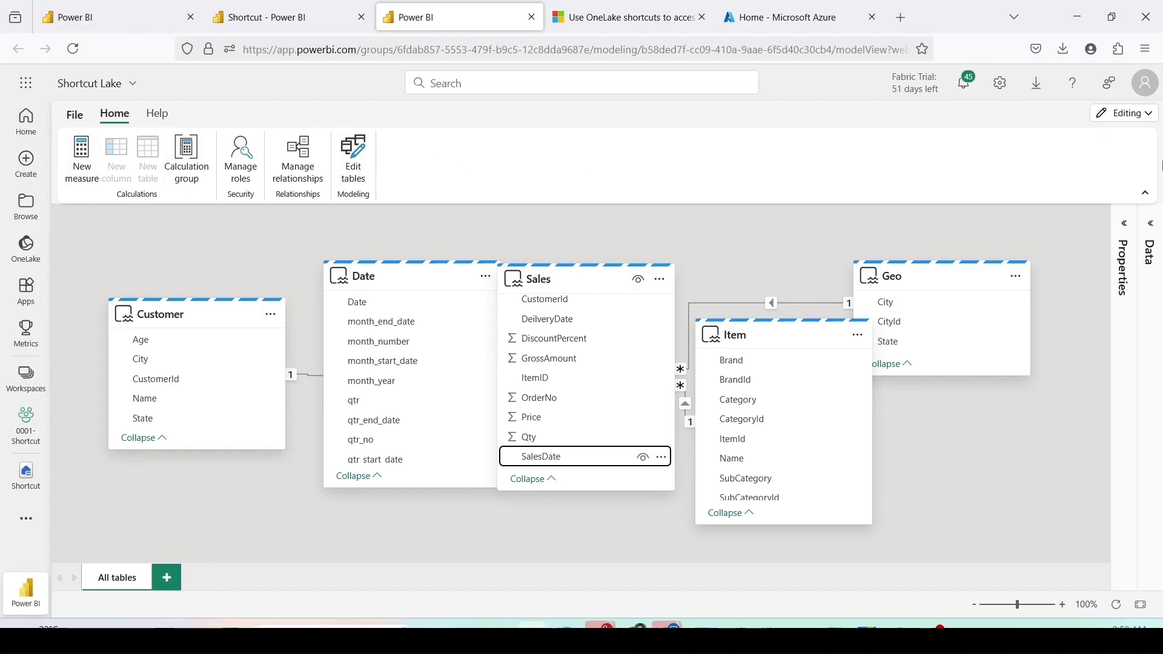
pyautogui.click(74, 115)
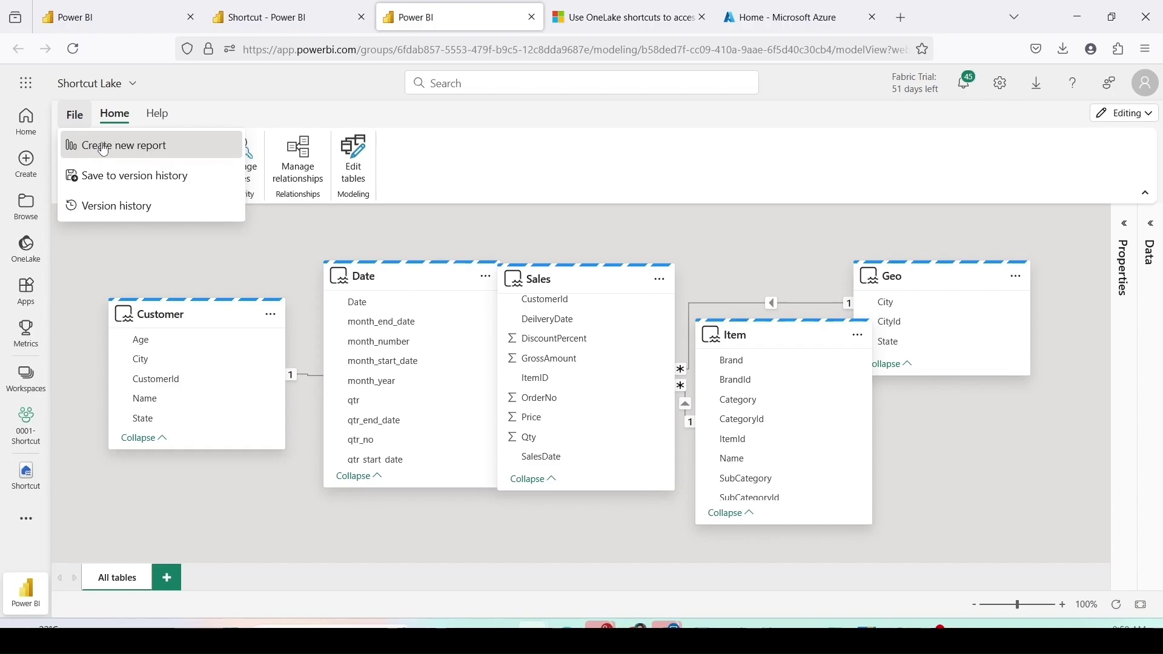
# - Create a new report from the model with a table of Item Brand and Sales Qty totals
pyautogui.click(104, 150)
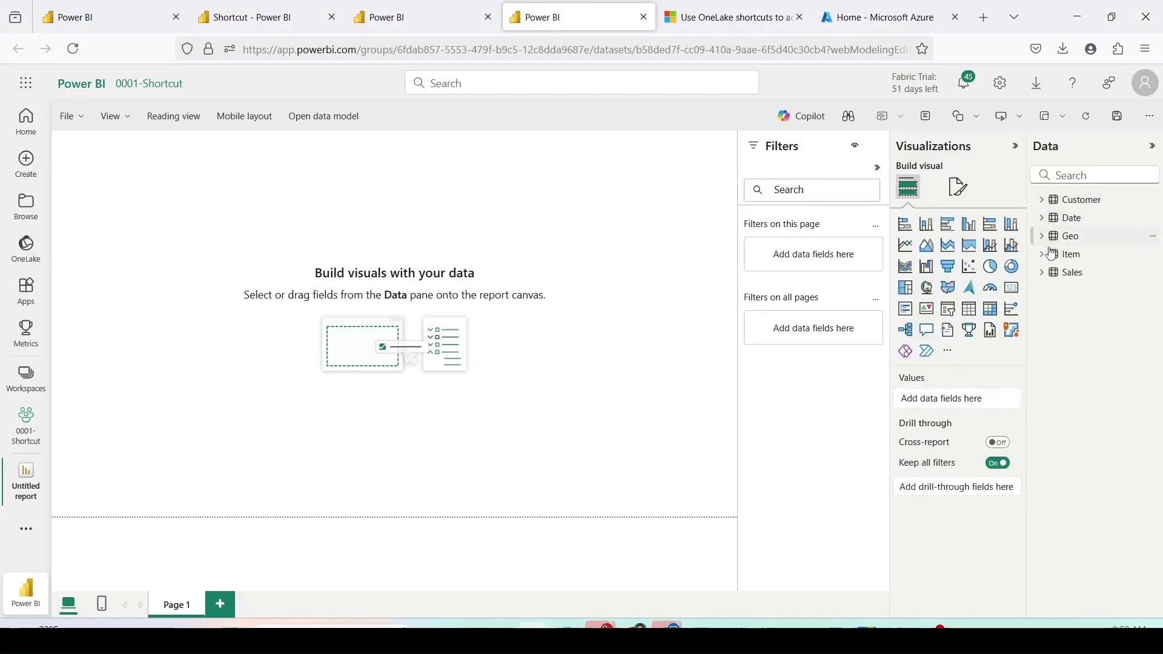
pyautogui.click(1041, 255)
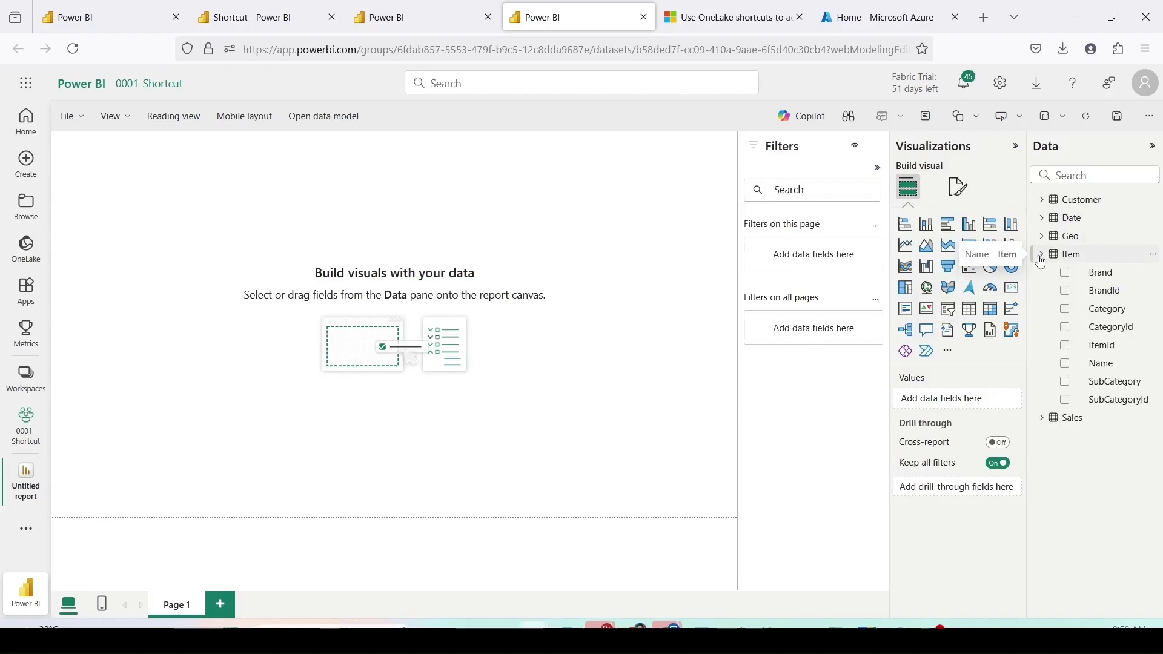
pyautogui.moveTo(1101, 273); pyautogui.dragTo(156, 238)
pyautogui.click(1042, 418)
pyautogui.scroll(-1, 1042, 418)
pyautogui.moveTo(1097, 584); pyautogui.dragTo(159, 215)
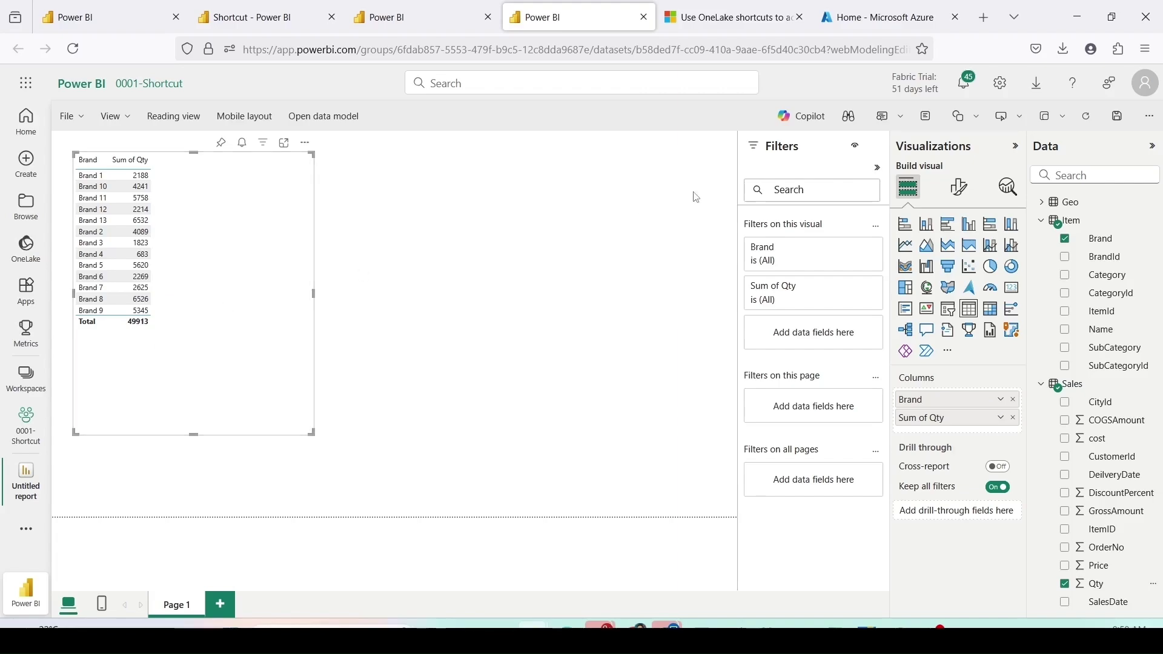
# - Name the report 'Shortcut Report1' and save it to the 0001-Shortcut workspace
pyautogui.click(1117, 121)
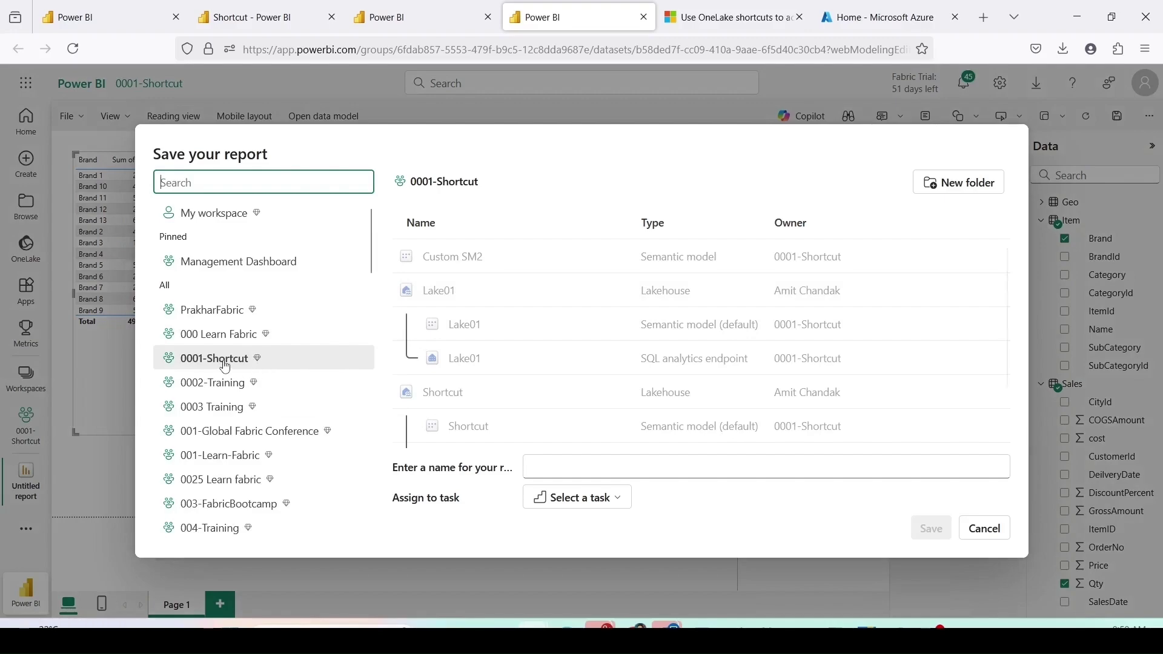
pyautogui.click(592, 470)
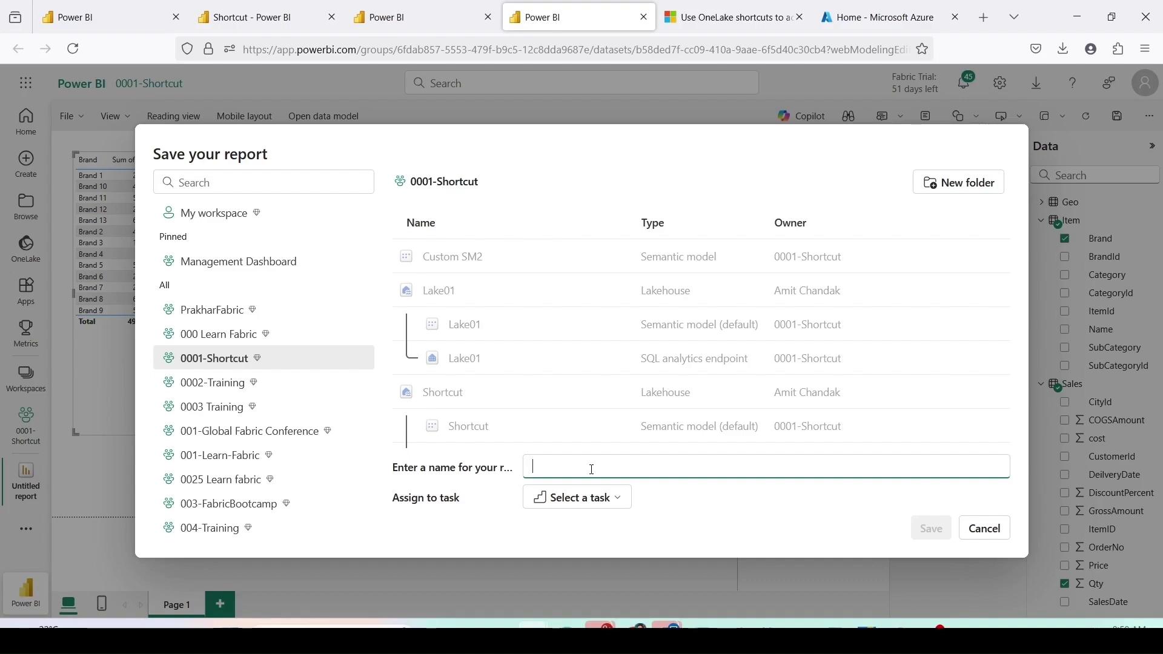
pyautogui.write('Shortcut')
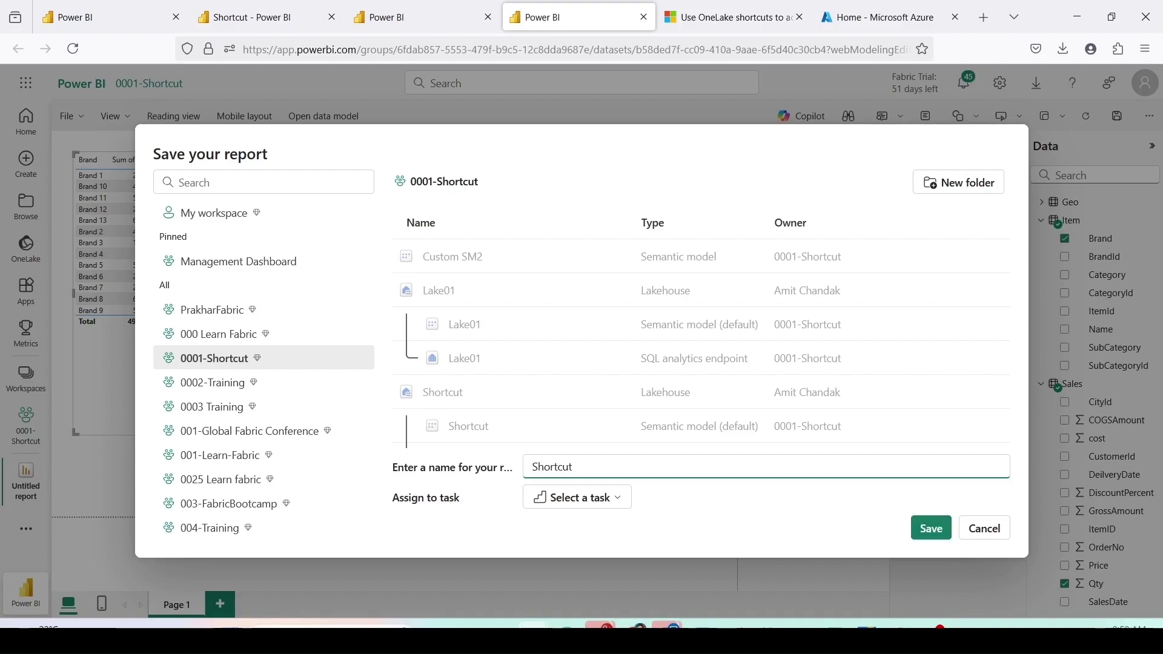
pyautogui.write('Report1')
pyautogui.press('Return')
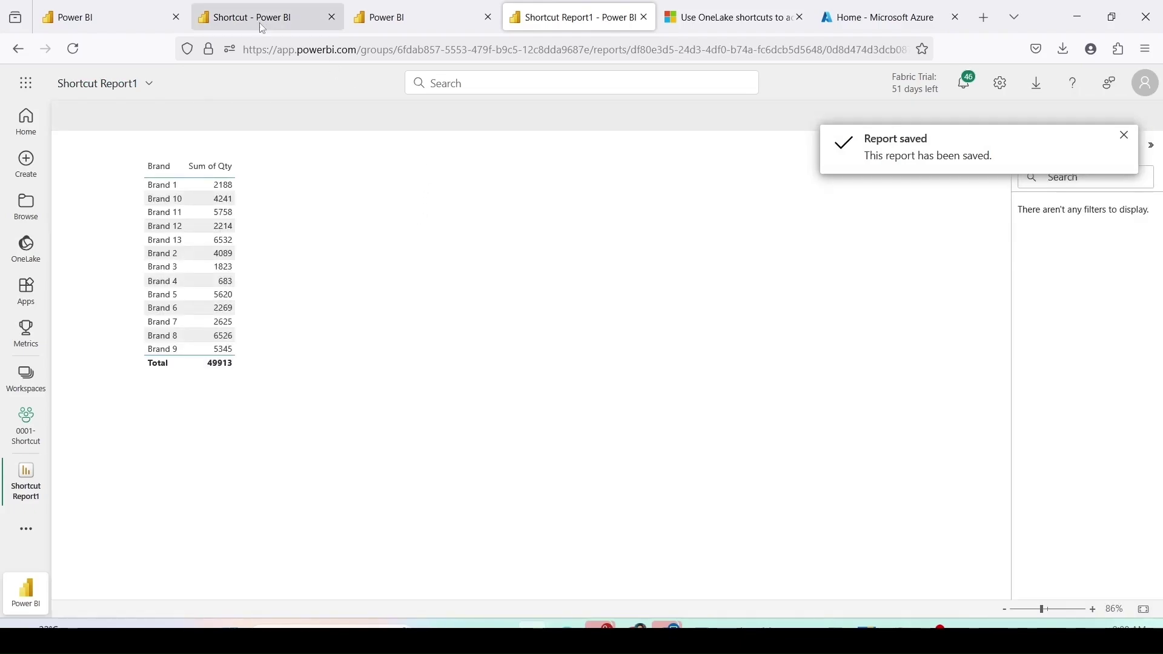
# - Close the 0025 Learn fabric workspace settings and go to the Azure portal home
pyautogui.click(253, 18)
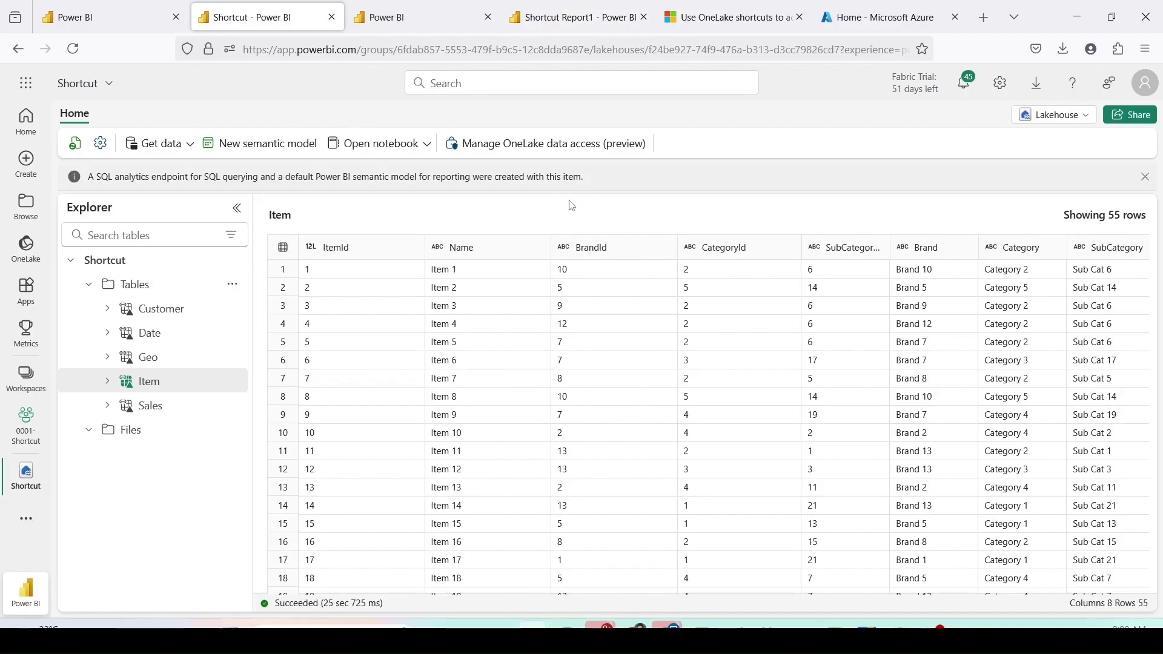
pyautogui.hotkey('ctrl', 'shift', 'Tab')
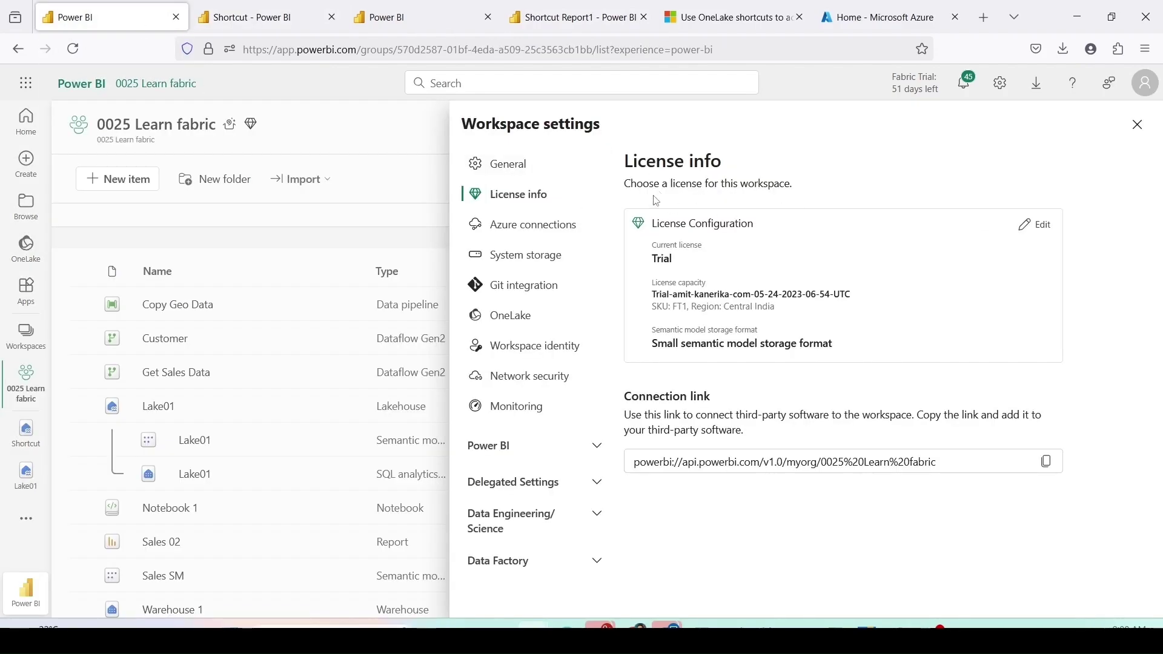
pyautogui.click(1137, 124)
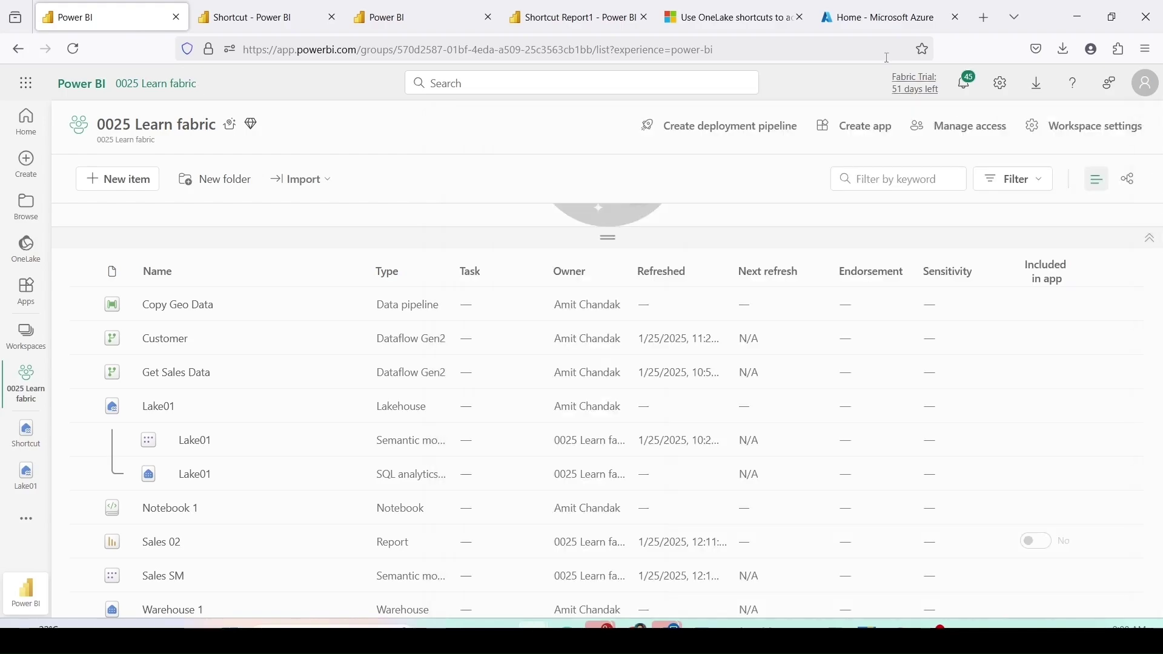
pyautogui.click(866, 24)
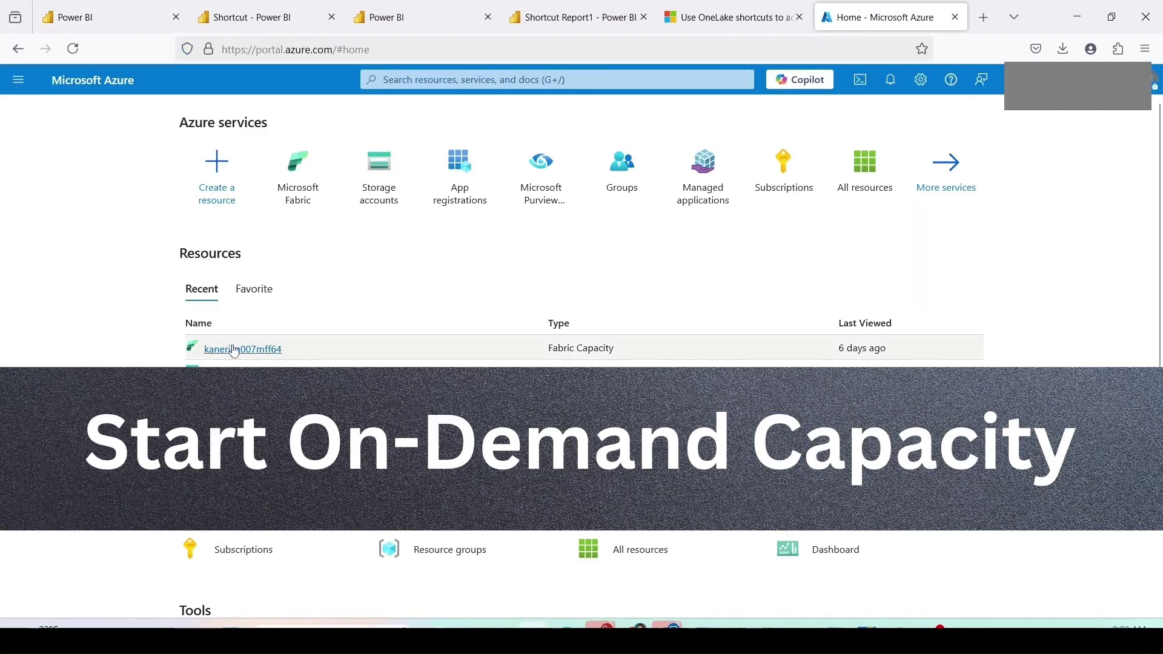
# - Resume the paused kanerika007mff64 capacity, confirming with Yes, then return to the workspace
pyautogui.click(235, 351)
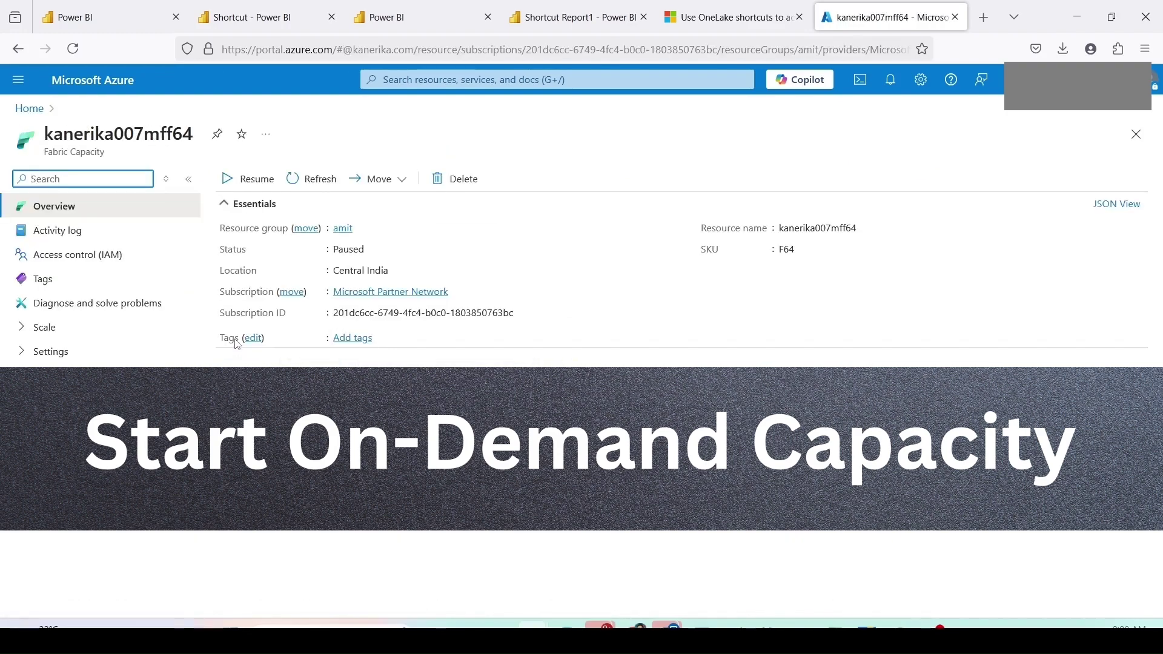
pyautogui.click(251, 179)
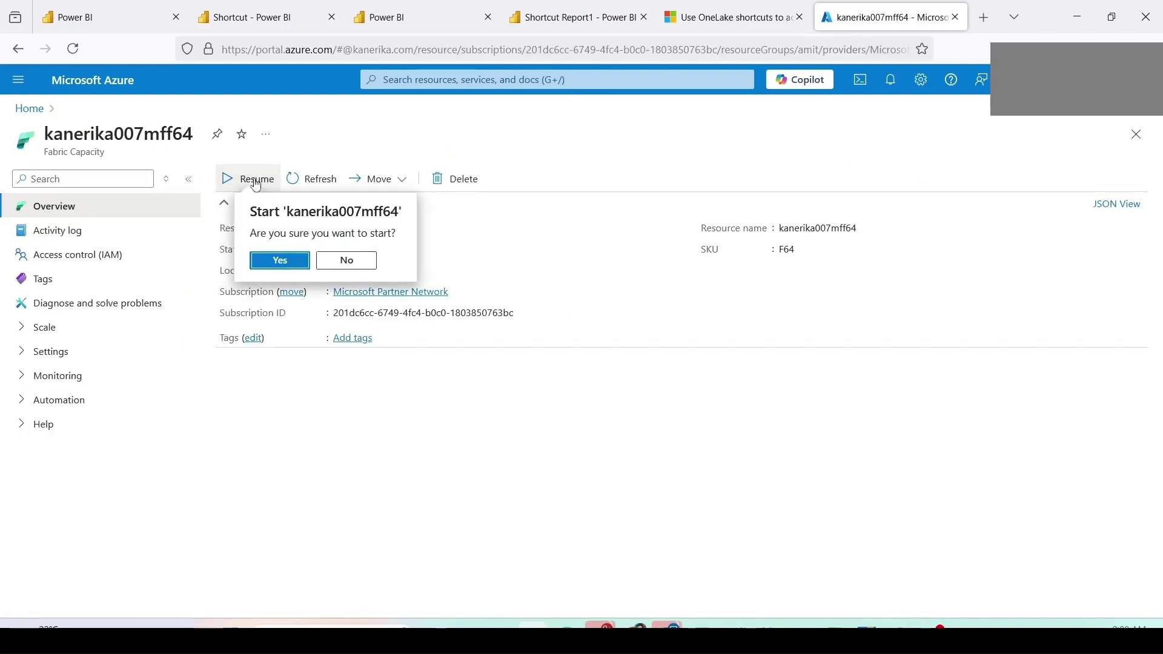
pyautogui.click(269, 262)
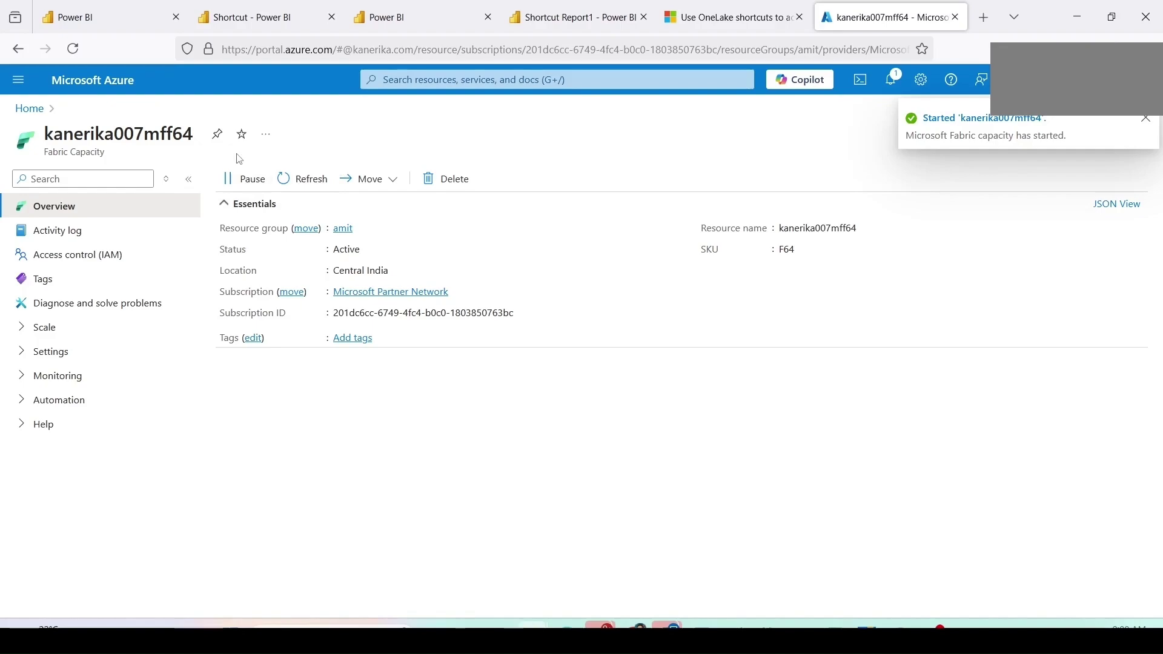
pyautogui.moveTo(220, 155); pyautogui.dragTo(615, 357)
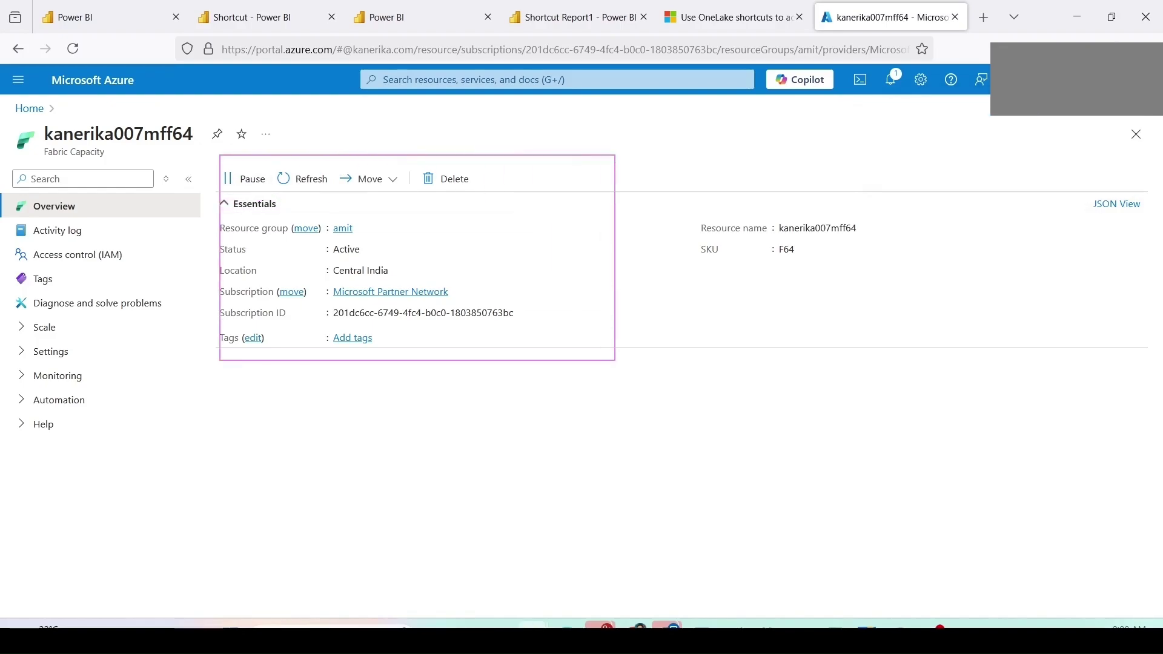
pyautogui.click(99, 23)
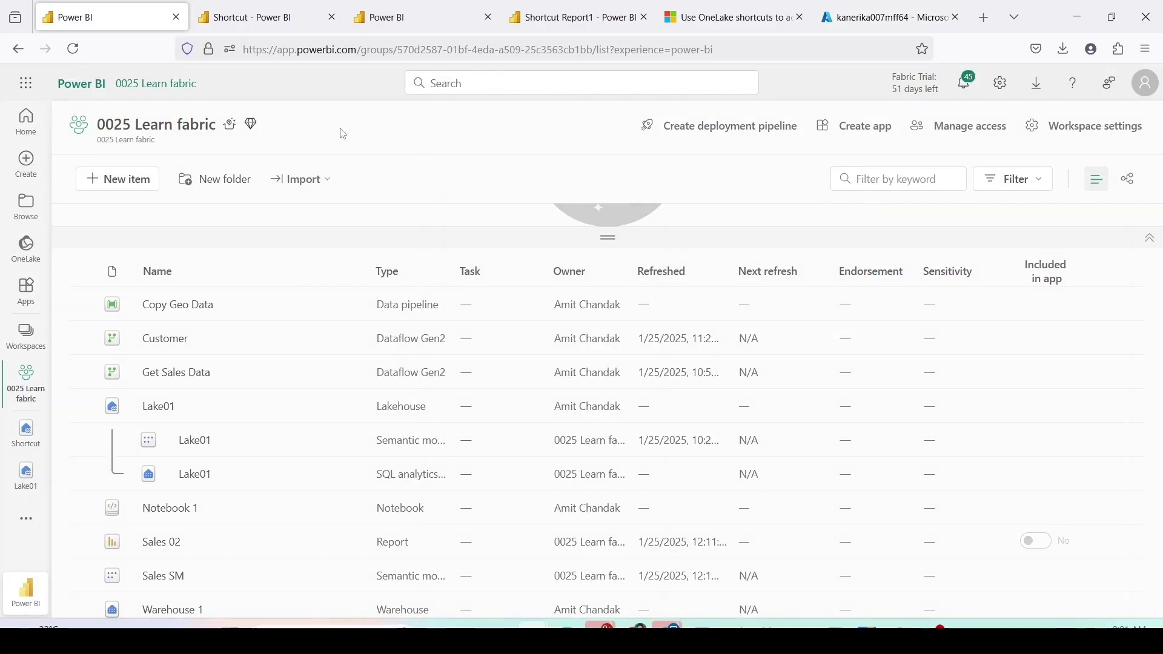
# - Change the workspace license from Trial to Fabric capacity kanerika007mff64 - Central India
pyautogui.click(68, 49)
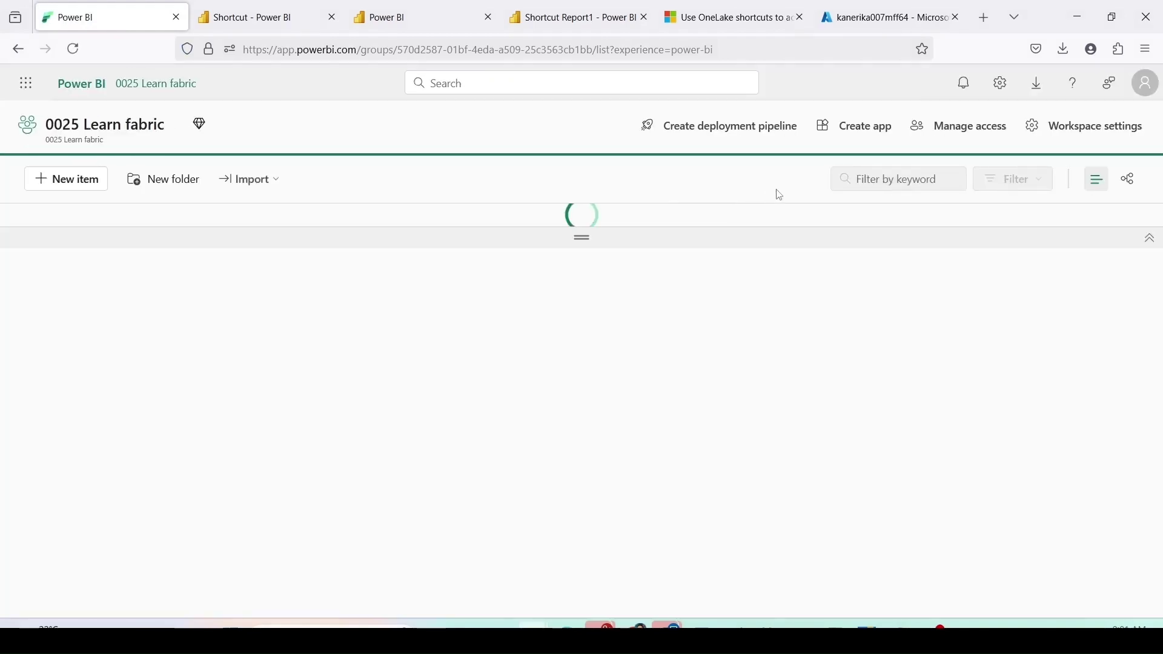
pyautogui.click(1114, 134)
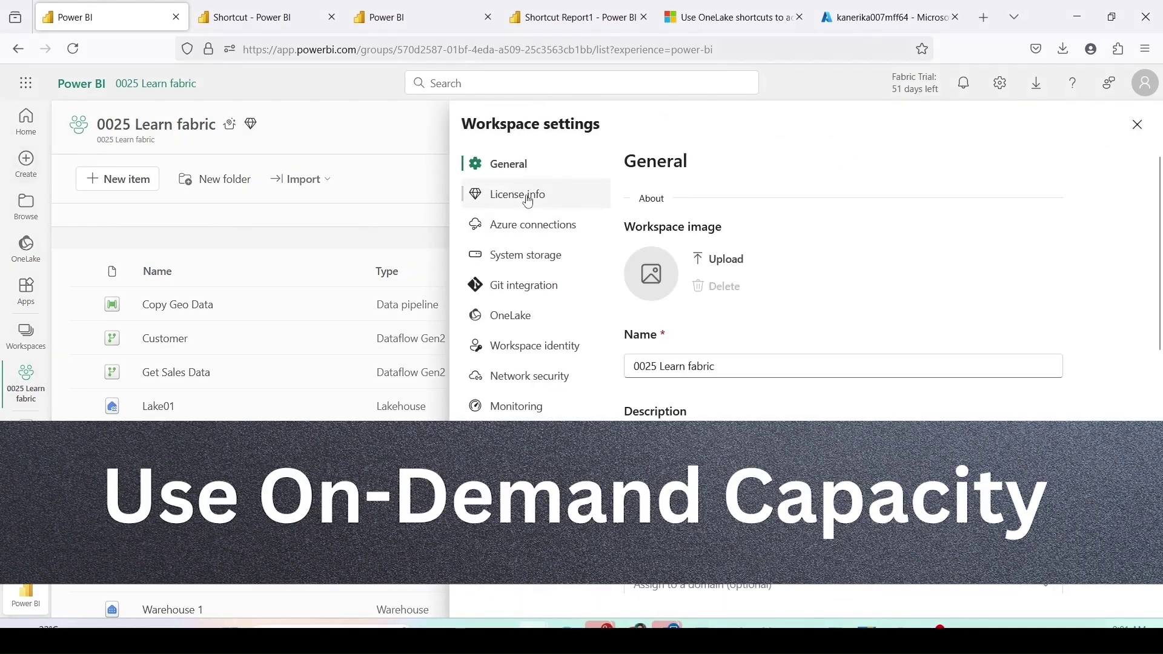
pyautogui.click(528, 200)
pyautogui.click(1030, 223)
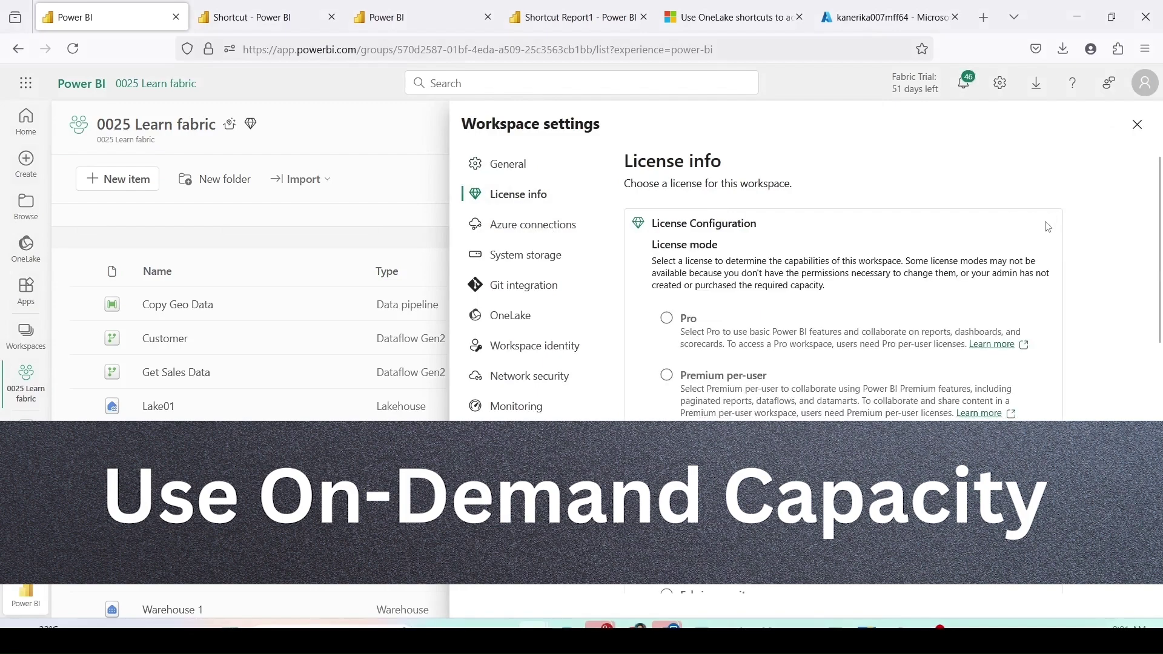
pyautogui.scroll(-5, 666, 318)
pyautogui.click(668, 303)
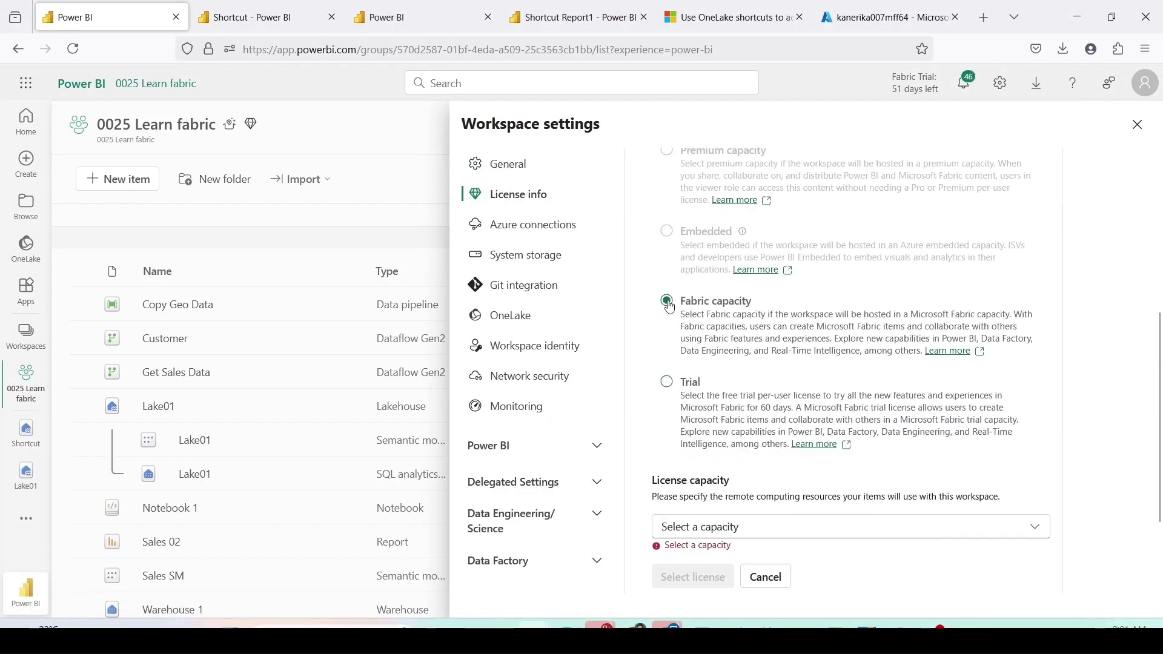
pyautogui.scroll(-2, 750, 302)
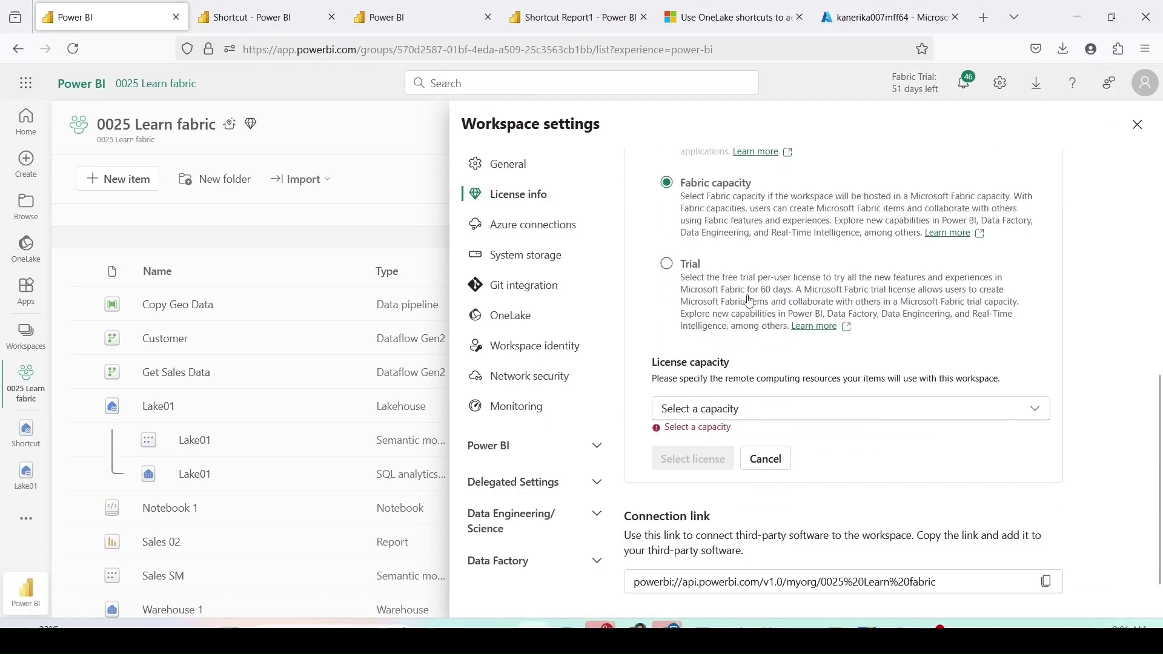
pyautogui.click(713, 410)
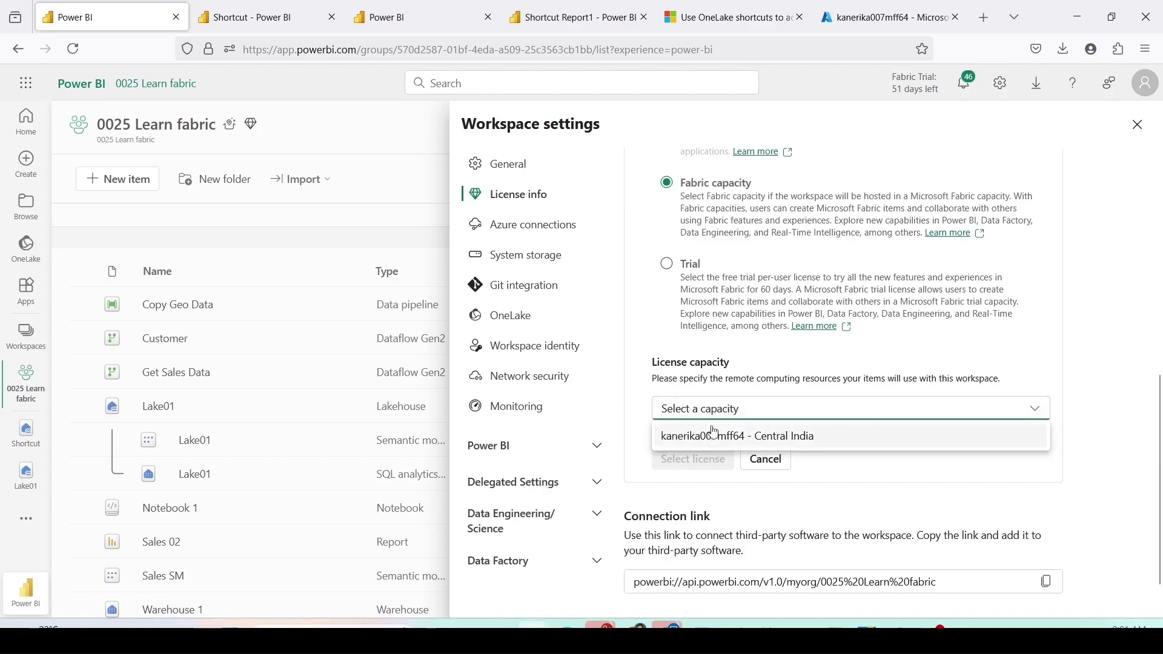
pyautogui.click(715, 434)
pyautogui.scroll(-2, 699, 476)
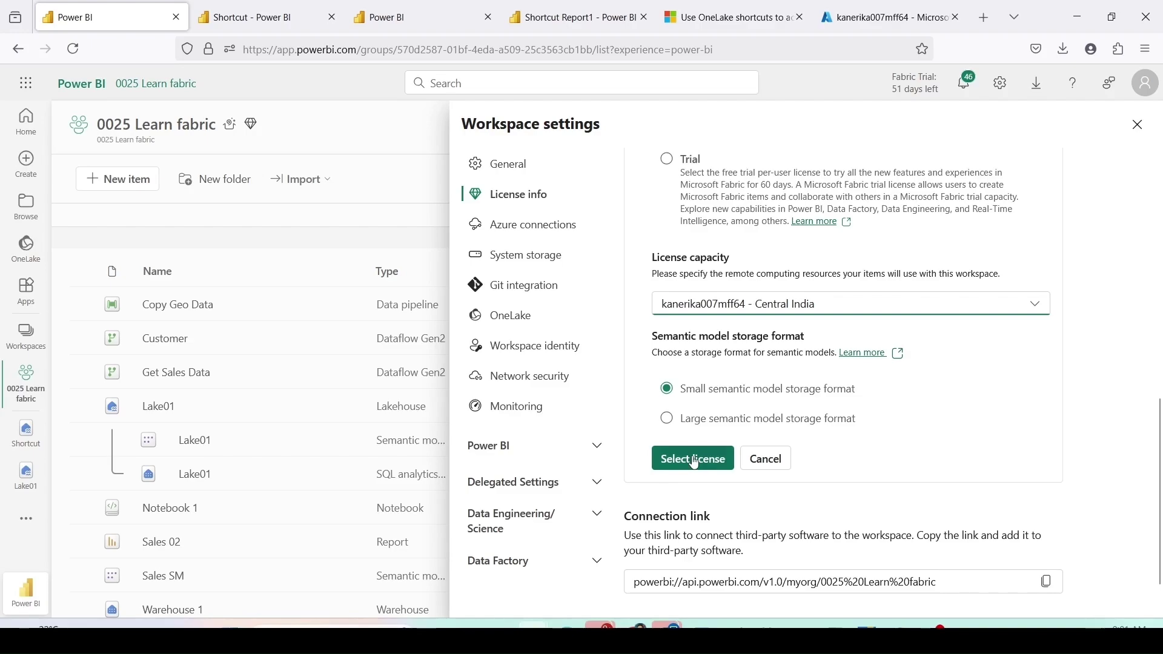
pyautogui.click(694, 459)
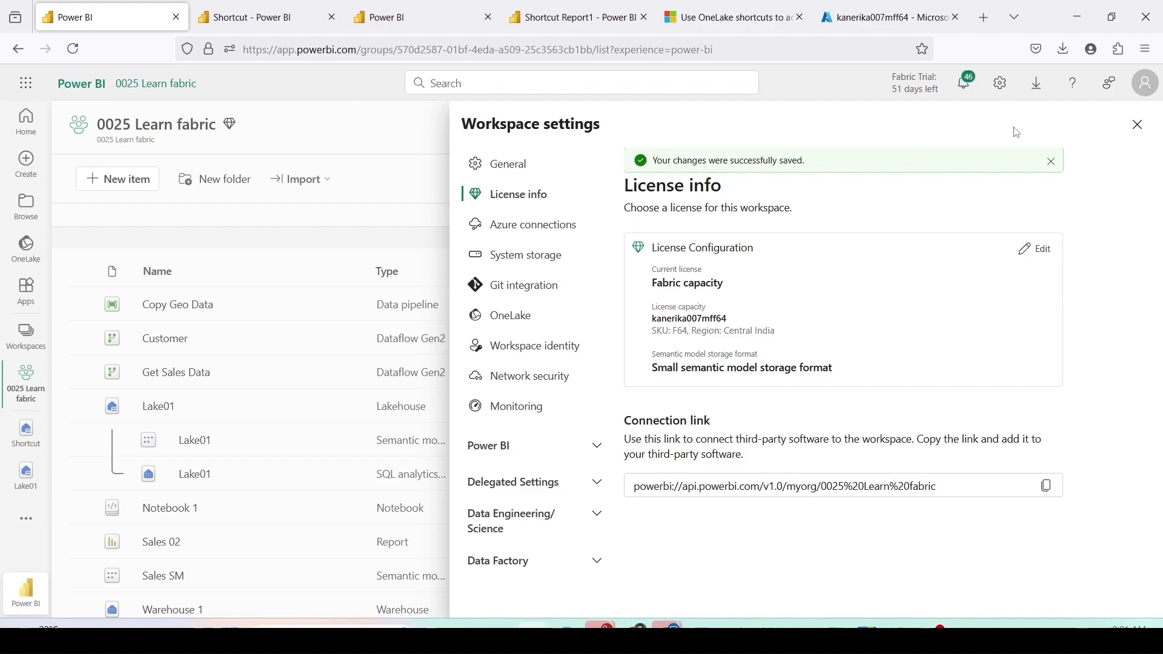
pyautogui.click(1138, 126)
# - Open Lake01's SQL analytics endpoint and list the dbo tables
pyautogui.scroll(-1, 164, 363)
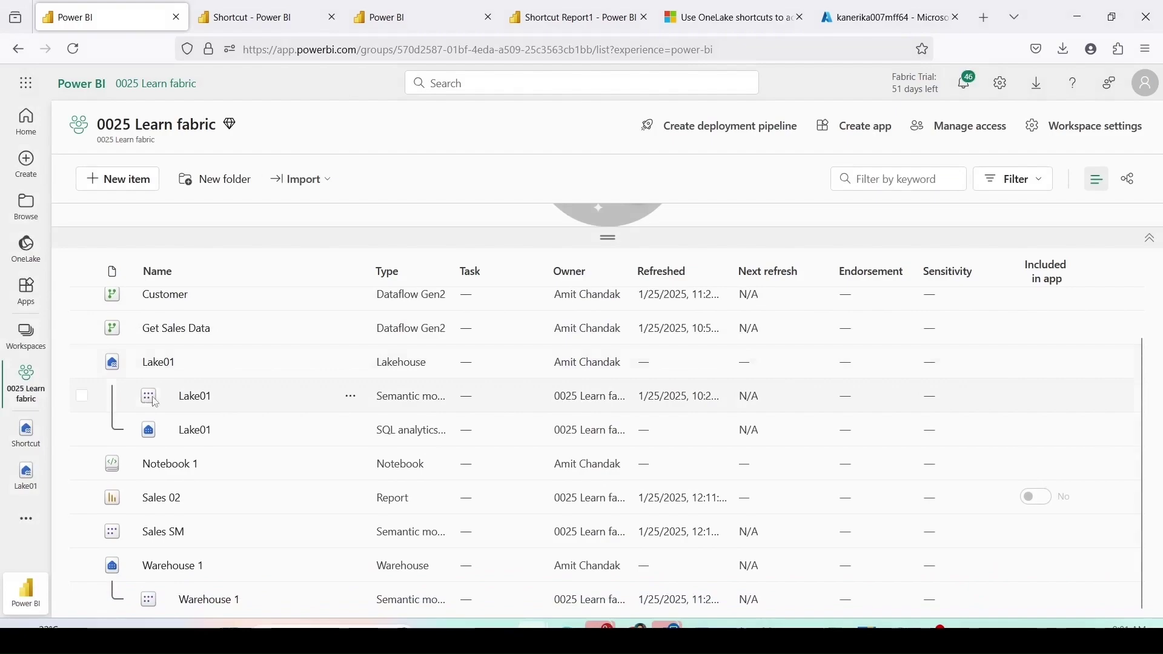
pyautogui.click(161, 365)
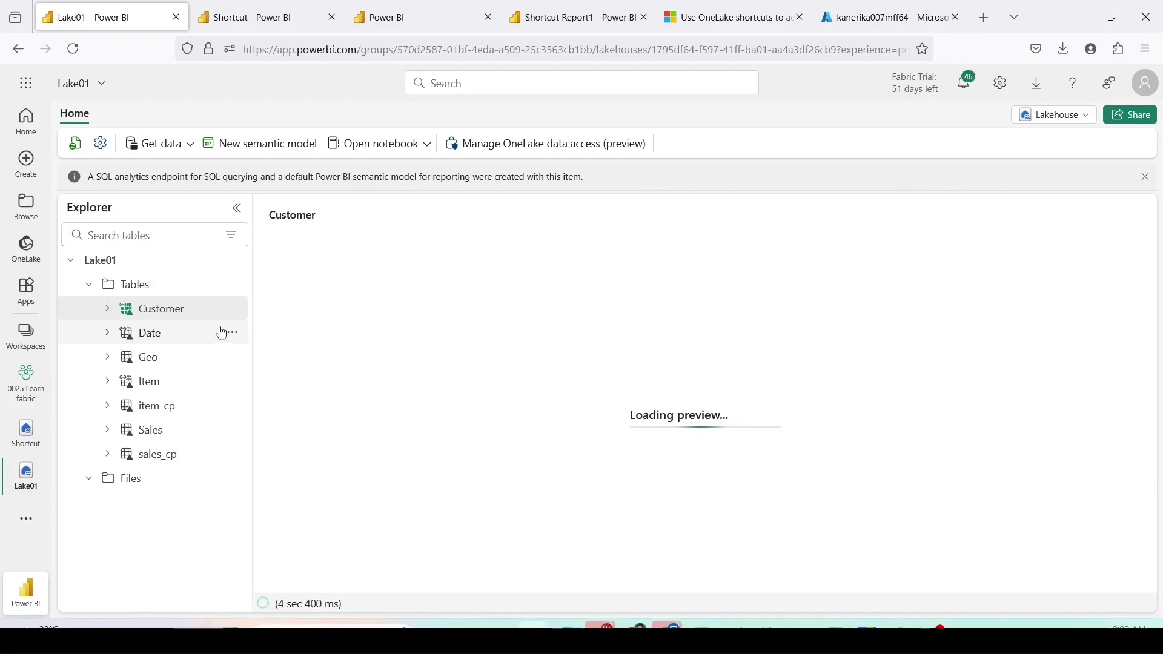
pyautogui.click(1053, 116)
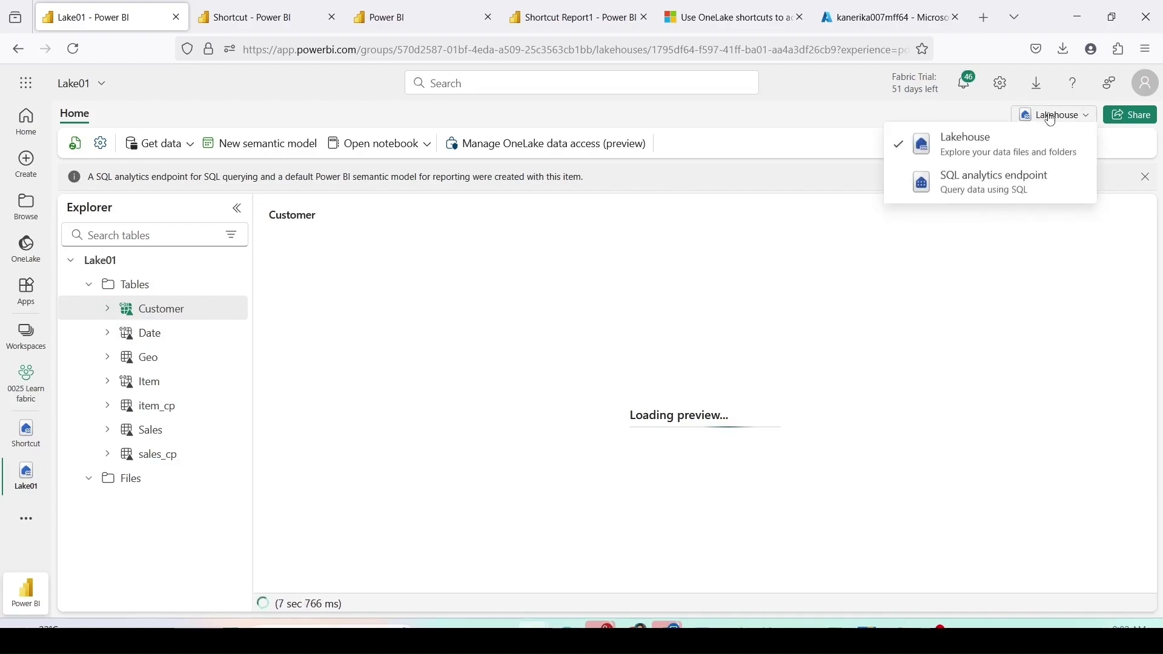
pyautogui.click(999, 189)
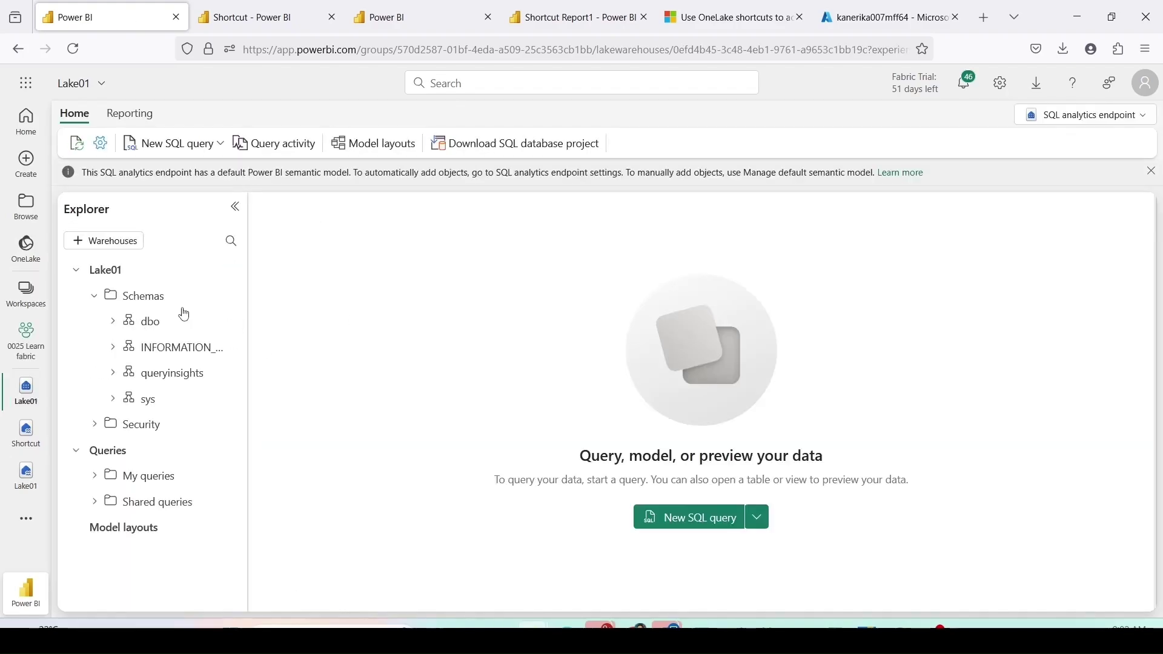
pyautogui.click(116, 327)
pyautogui.click(158, 345)
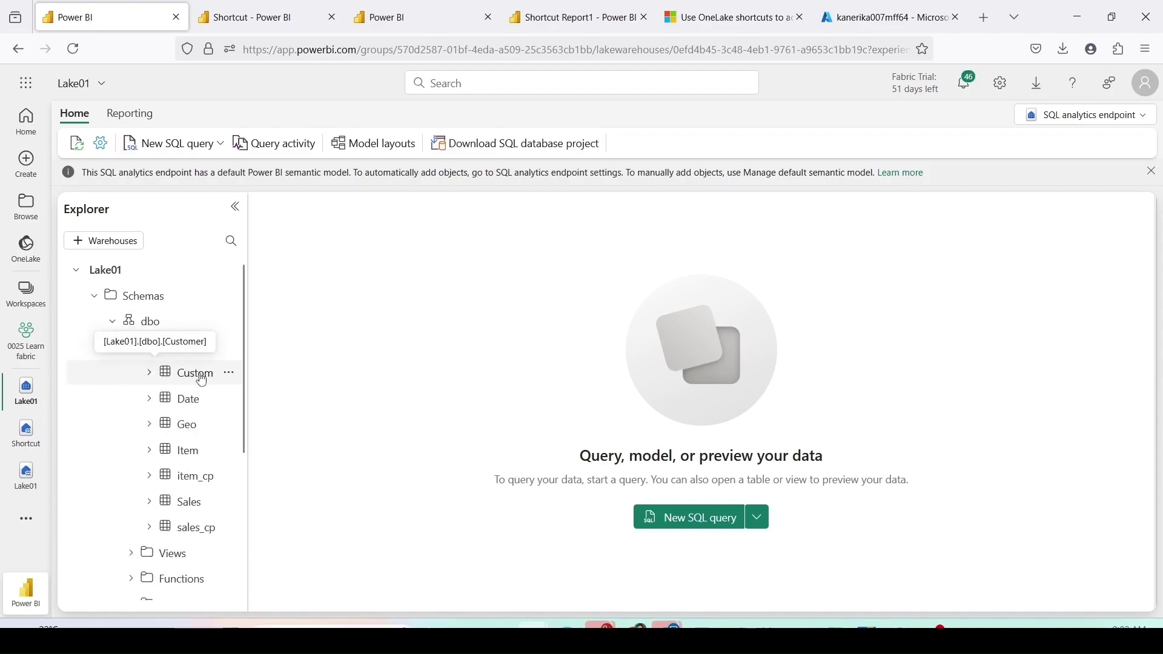
# - Run a Select TOP 100 query on Customer, then go to the Shortcut lakehouse tab
pyautogui.rightClick(202, 379)
pyautogui.click(229, 373)
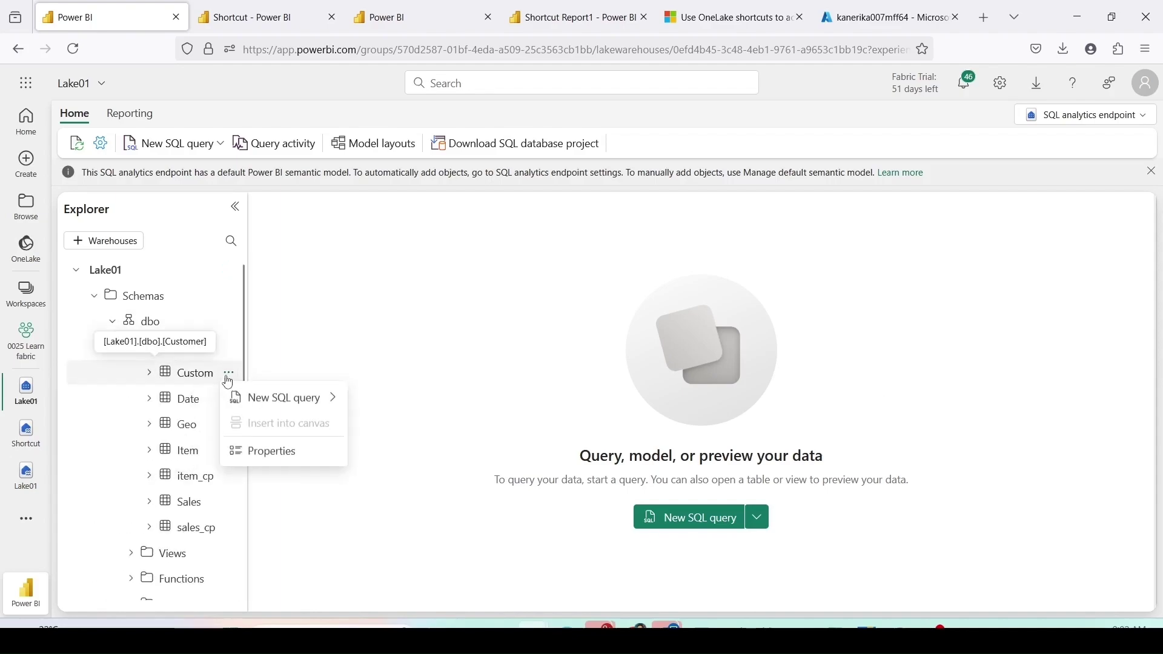
pyautogui.moveTo(249, 401)
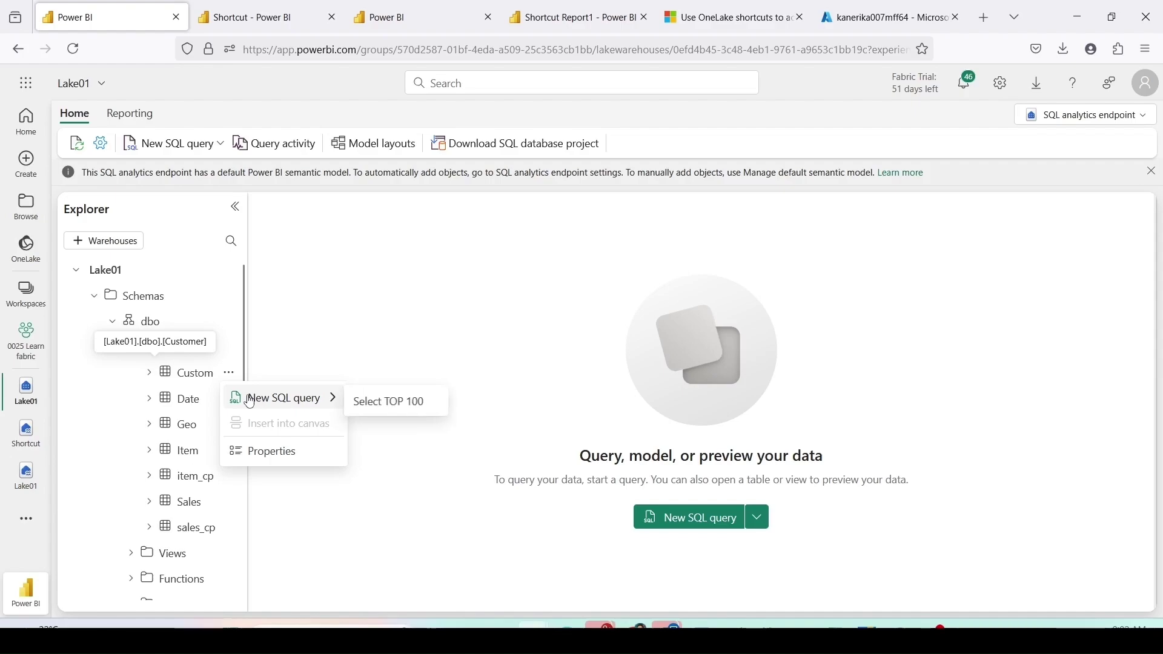
pyautogui.click(375, 406)
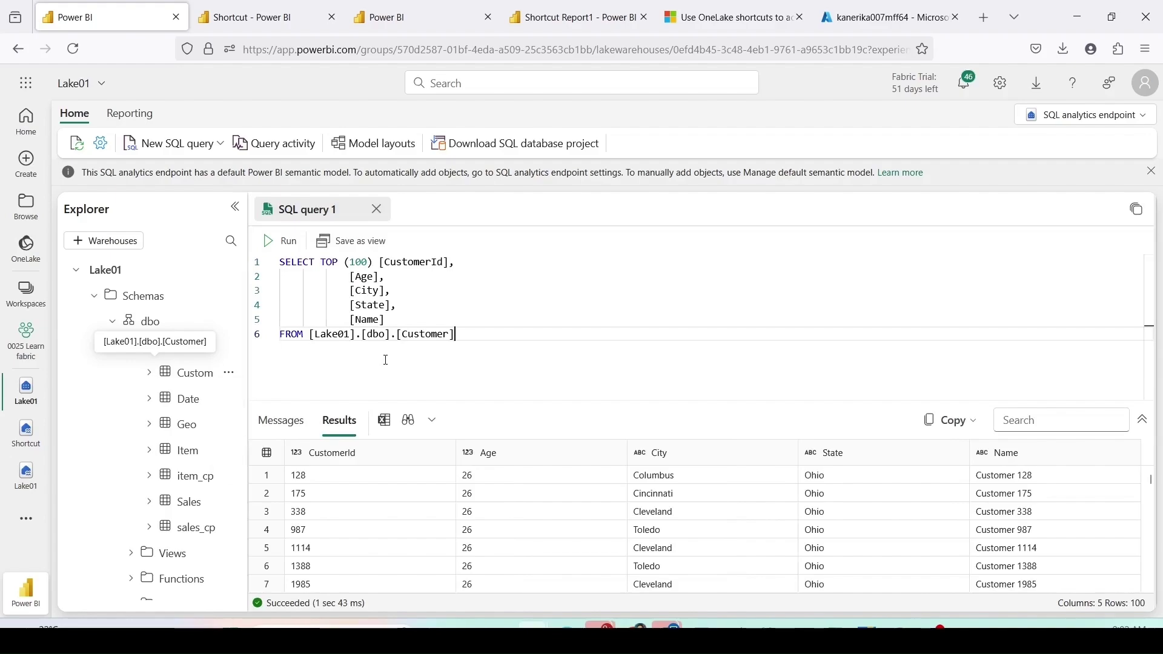
pyautogui.click(253, 11)
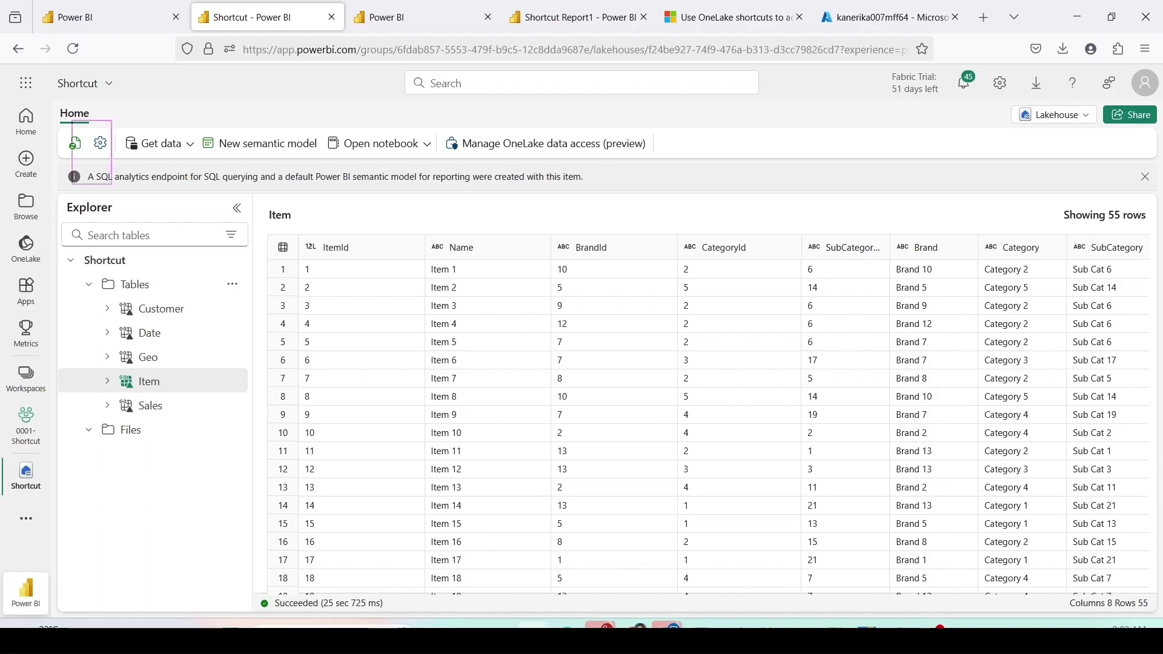
# - Switch the Shortcut lakehouse to its SQL analytics endpoint and expand the dbo Tables
pyautogui.click(1051, 116)
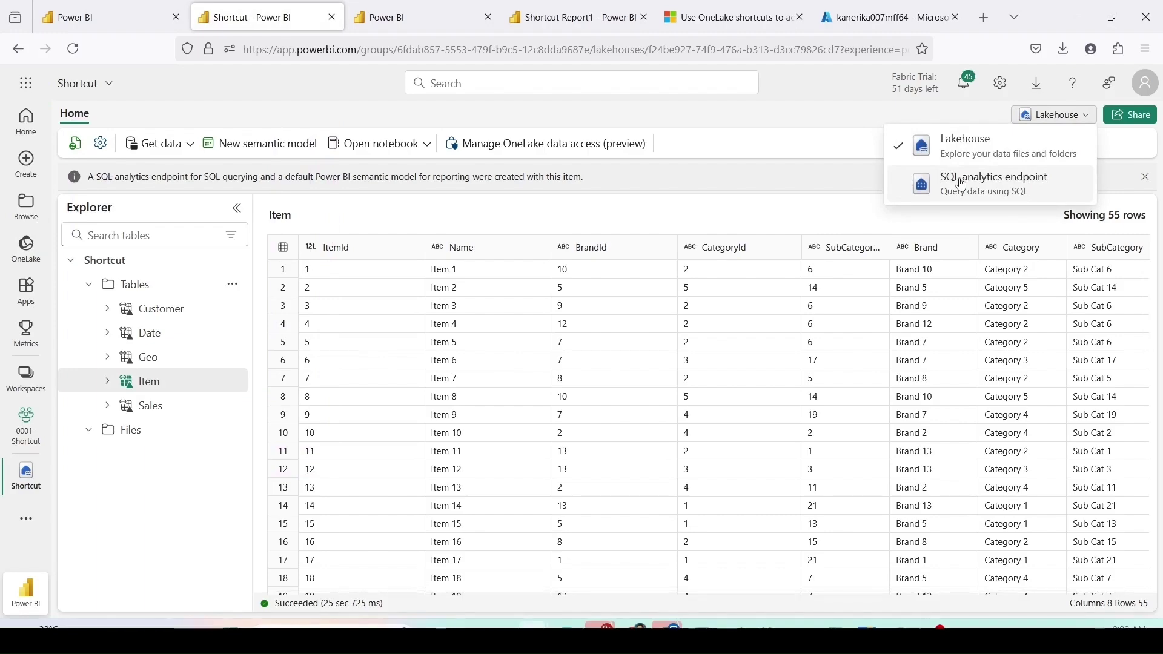
pyautogui.click(962, 183)
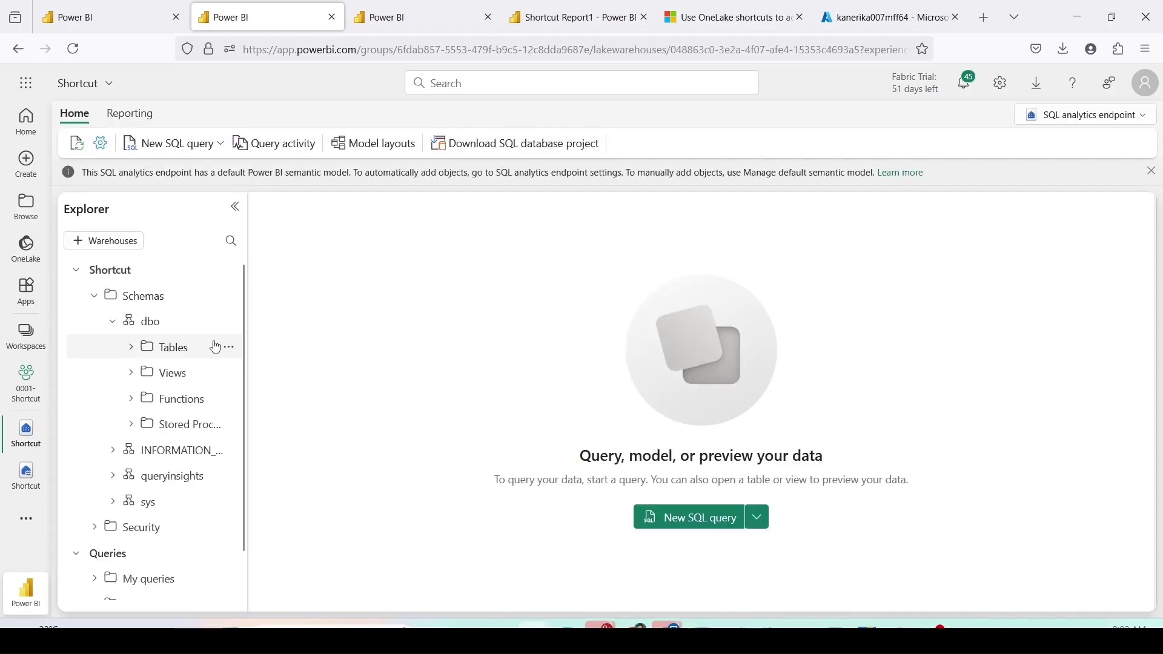
pyautogui.click(130, 347)
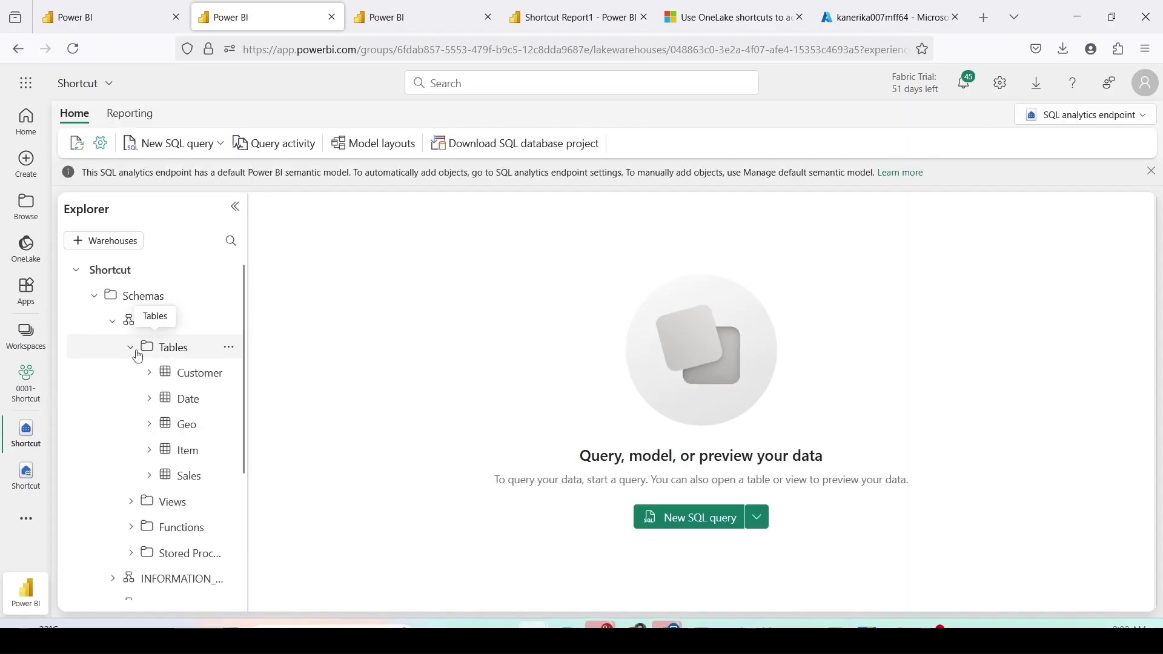
# - Run a Select TOP 100 query on Customer, then open a new browser tab
pyautogui.click(229, 373)
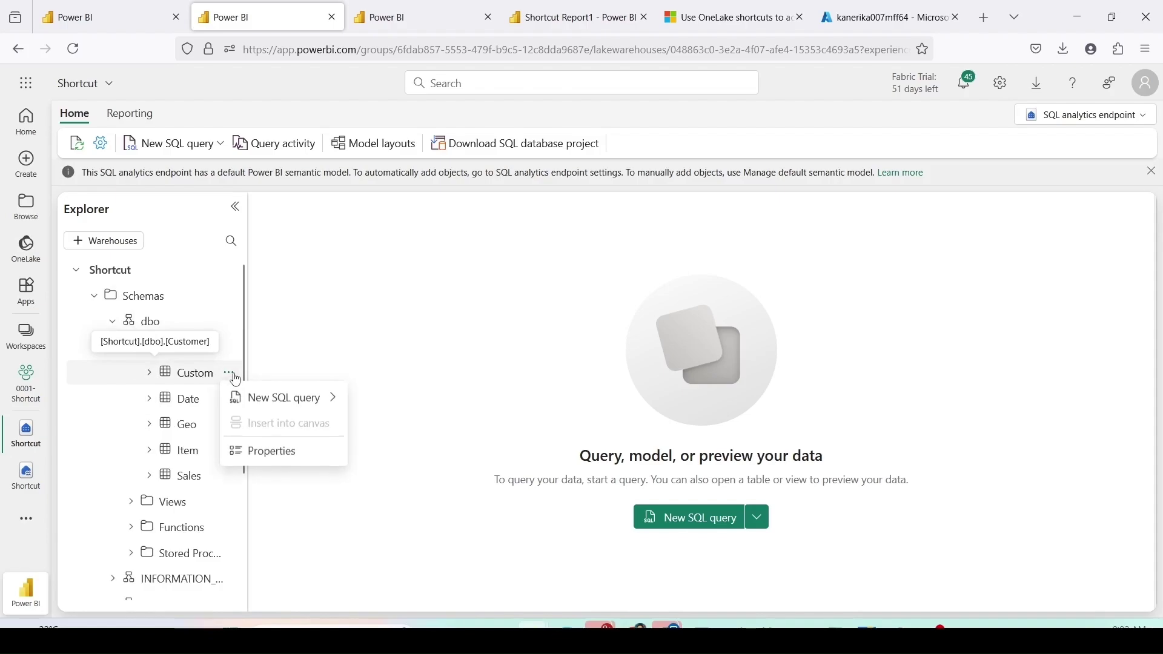
pyautogui.click(229, 373)
pyautogui.click(231, 376)
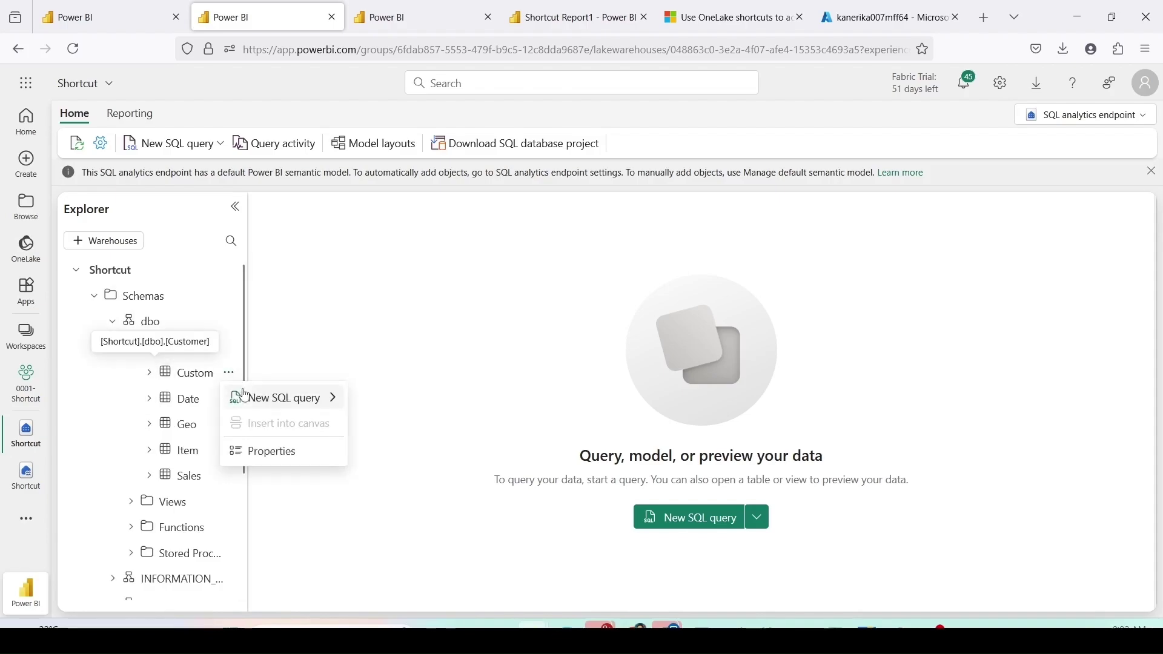
pyautogui.moveTo(325, 397)
pyautogui.click(363, 401)
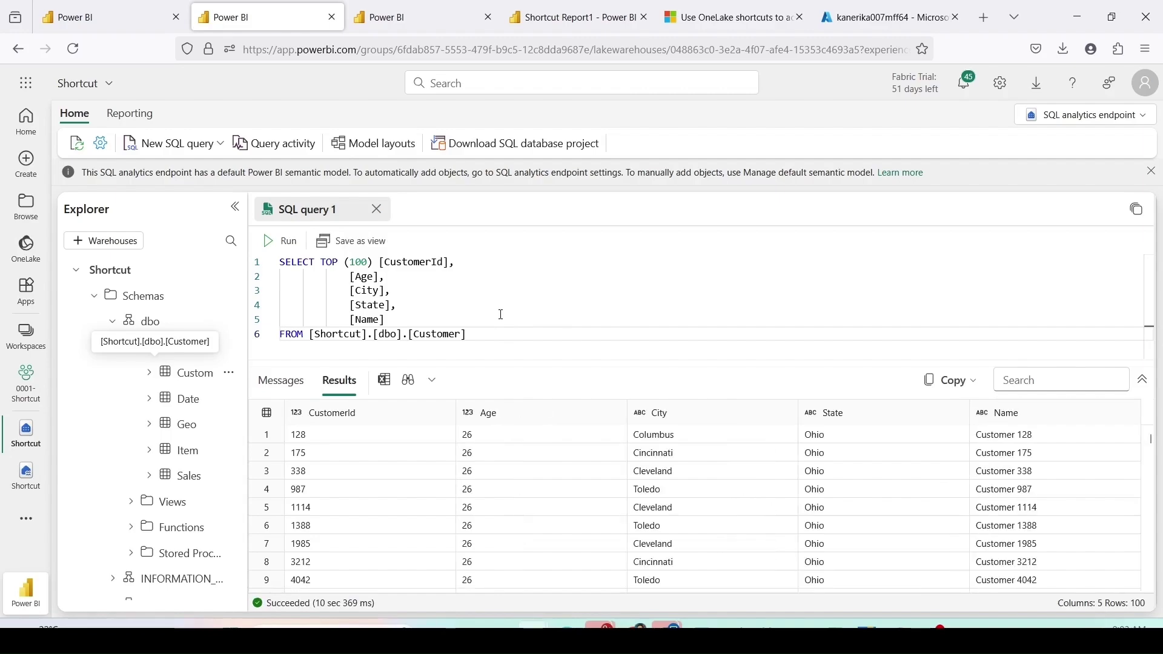
pyautogui.click(99, 26)
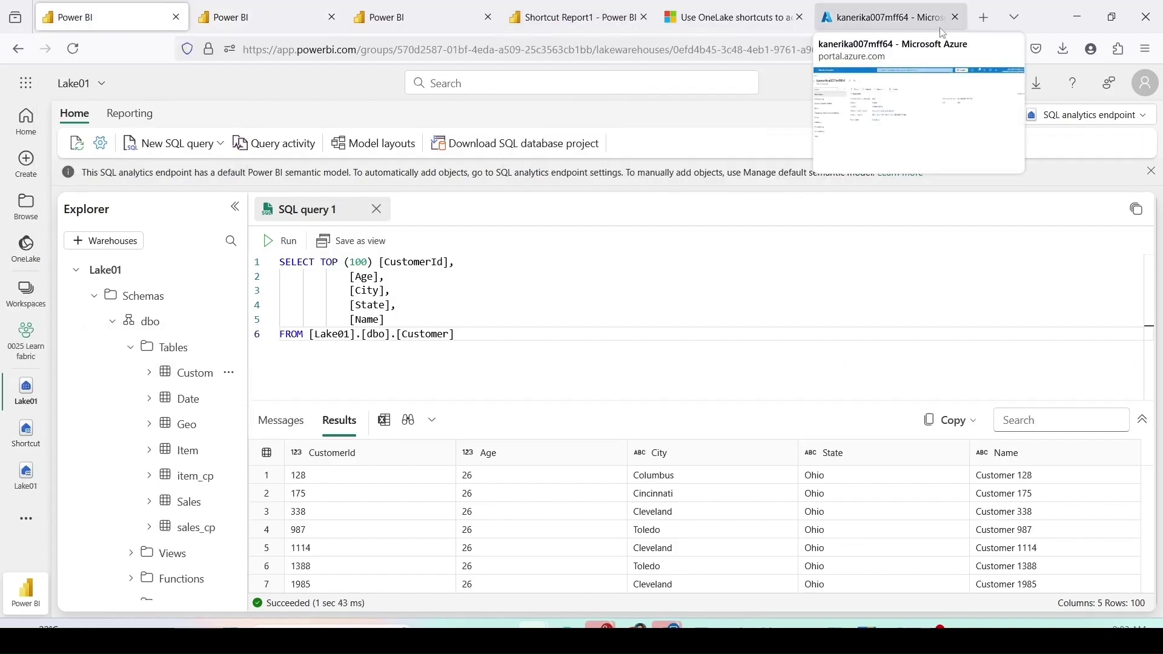
pyautogui.click(983, 17)
# - Load app.powerbi.com and check the 0001-Shortcut workspace's Trial licence info
pyautogui.write('app.powerbi.com/')
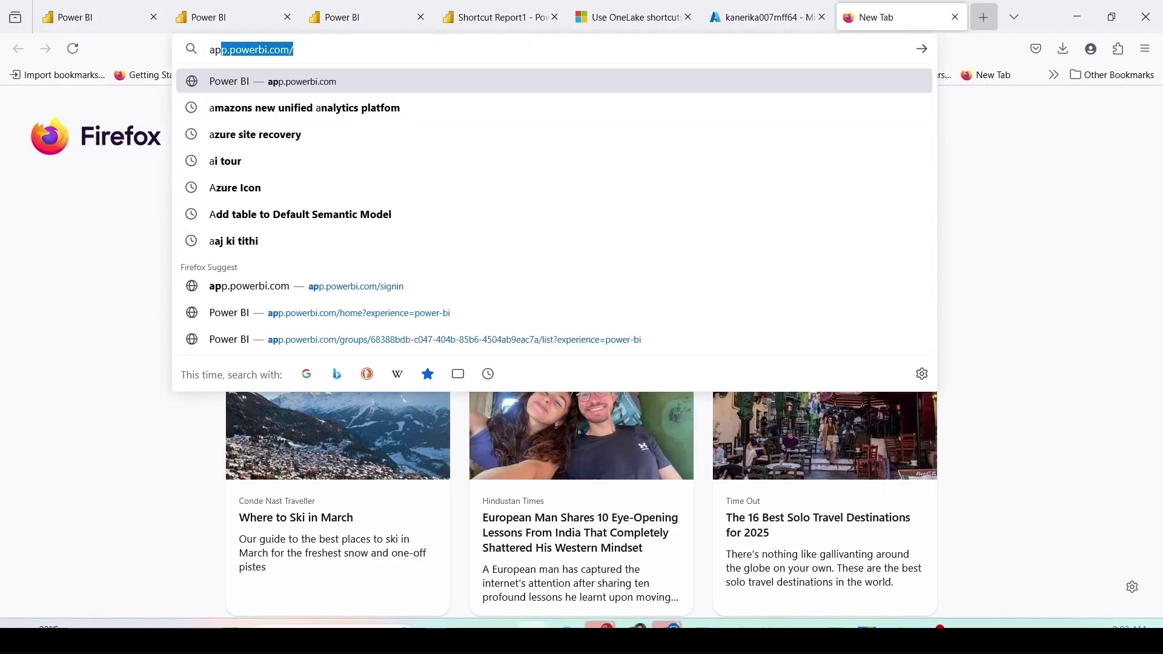
pyautogui.press('Return')
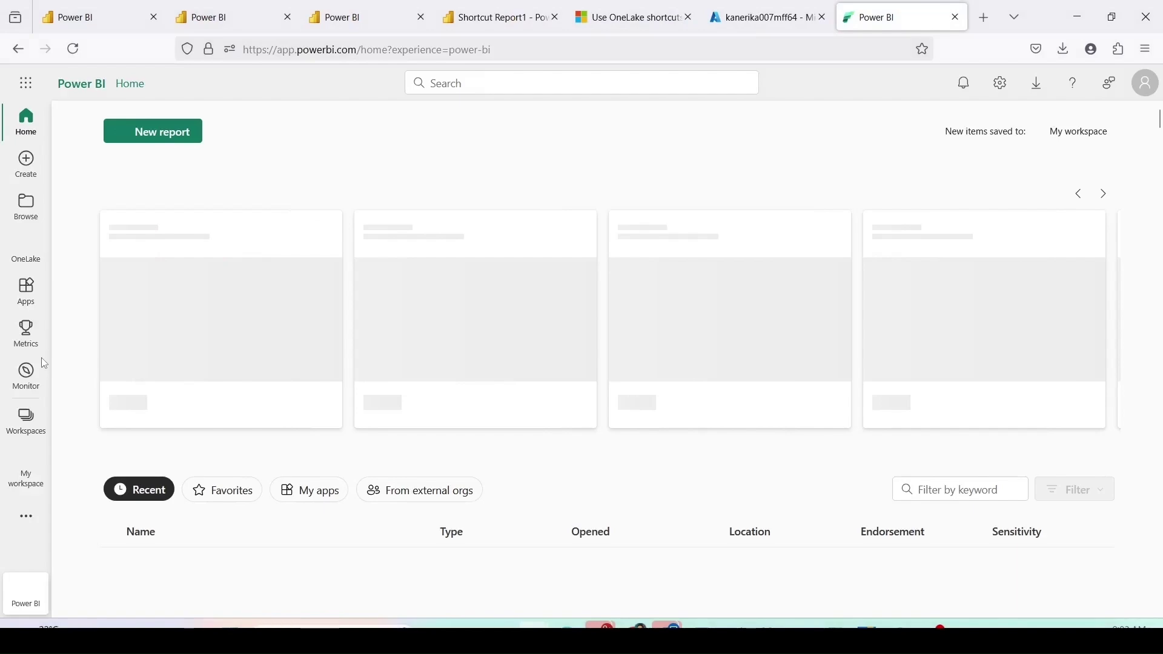
pyautogui.click(32, 421)
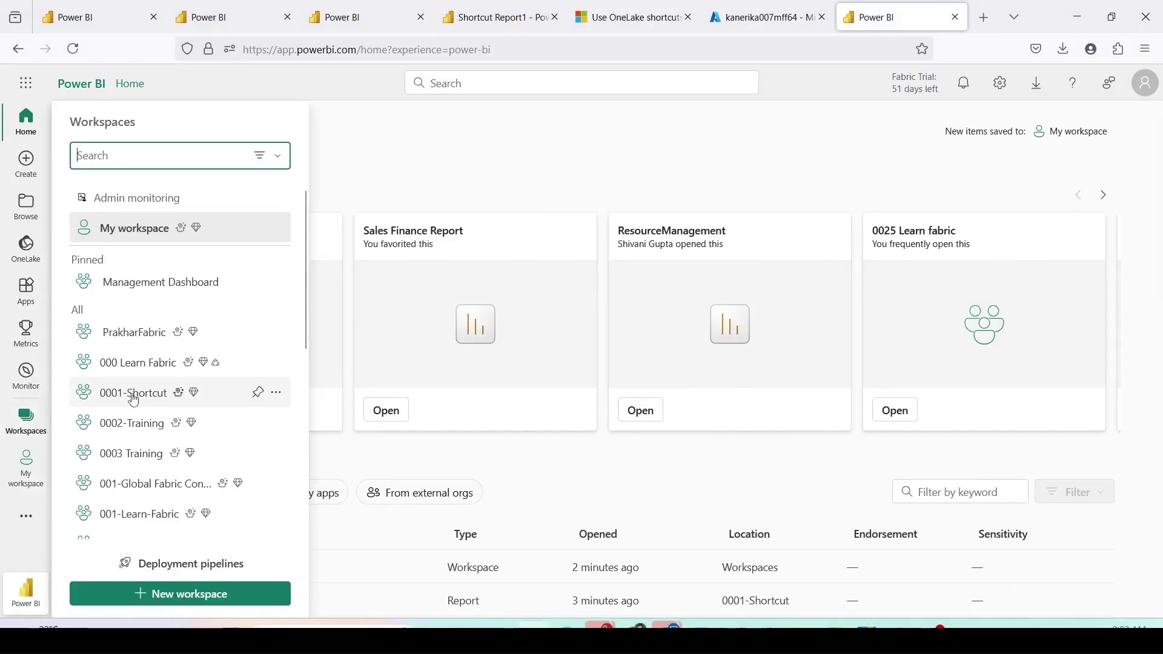
pyautogui.click(135, 394)
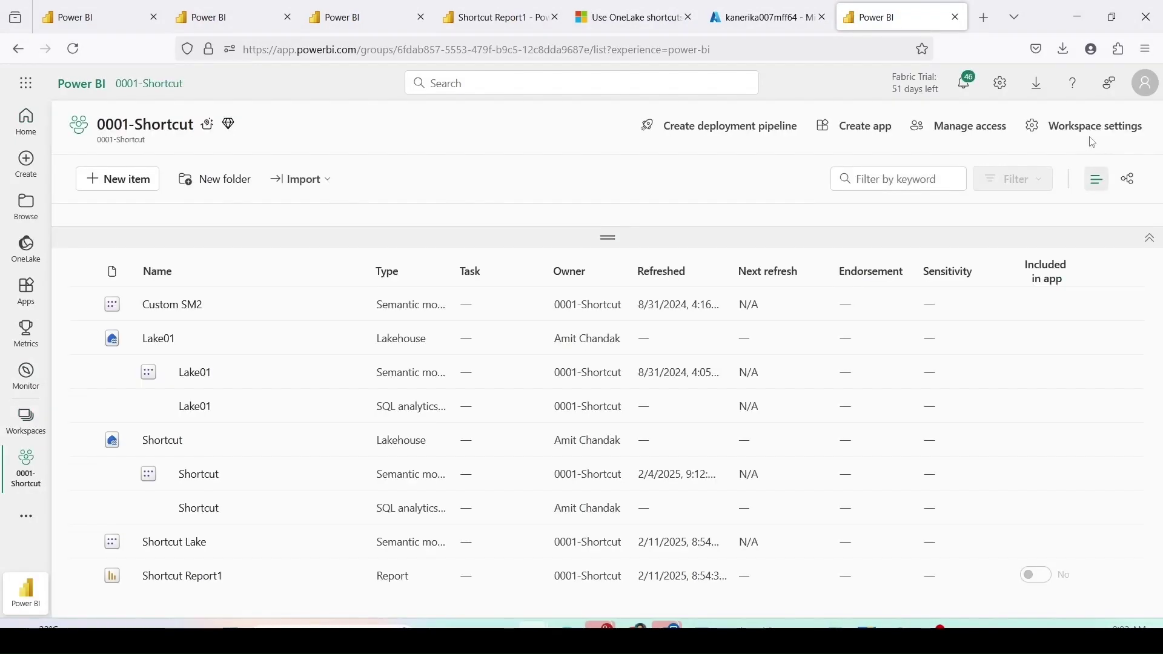
pyautogui.click(1090, 132)
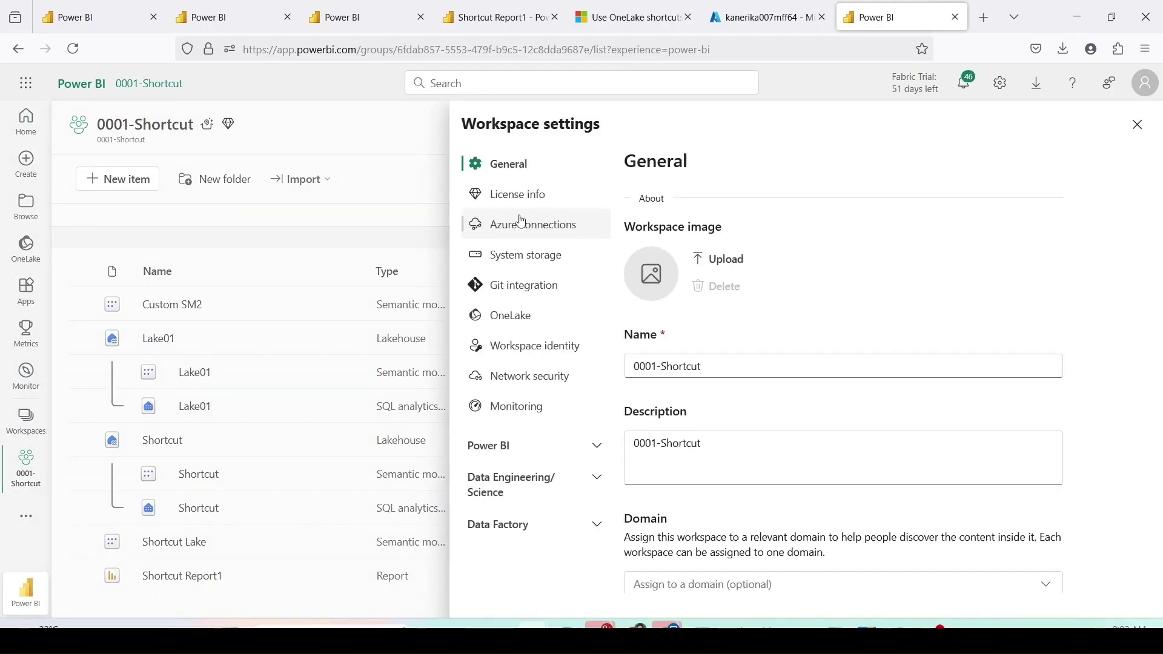
pyautogui.click(519, 201)
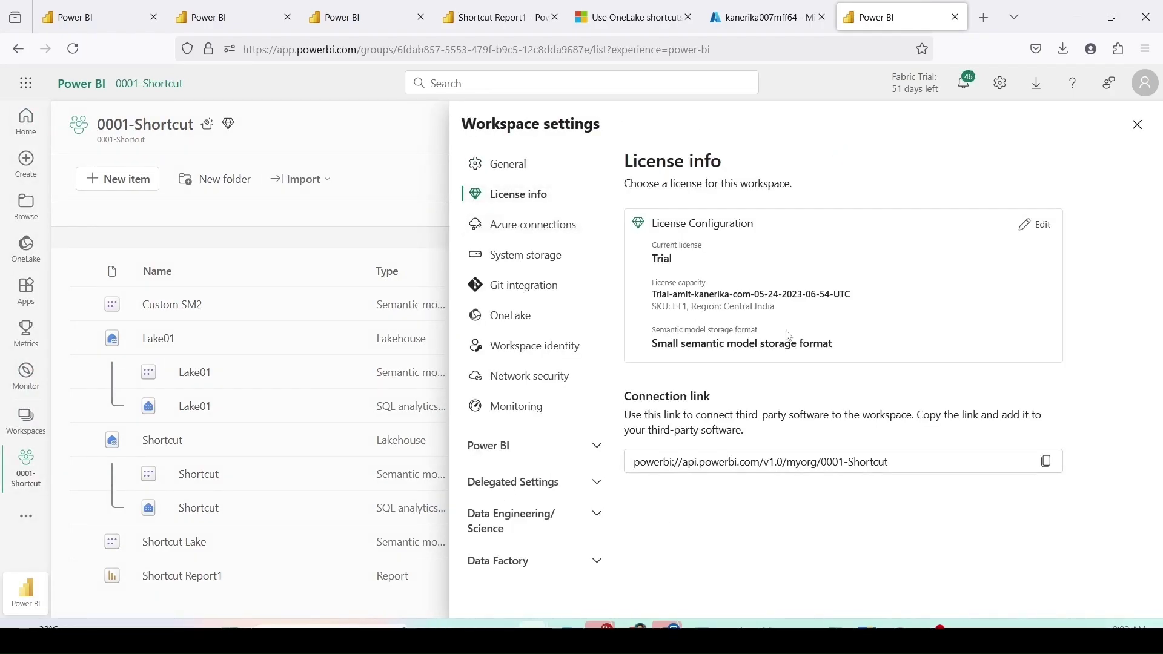
pyautogui.click(1138, 125)
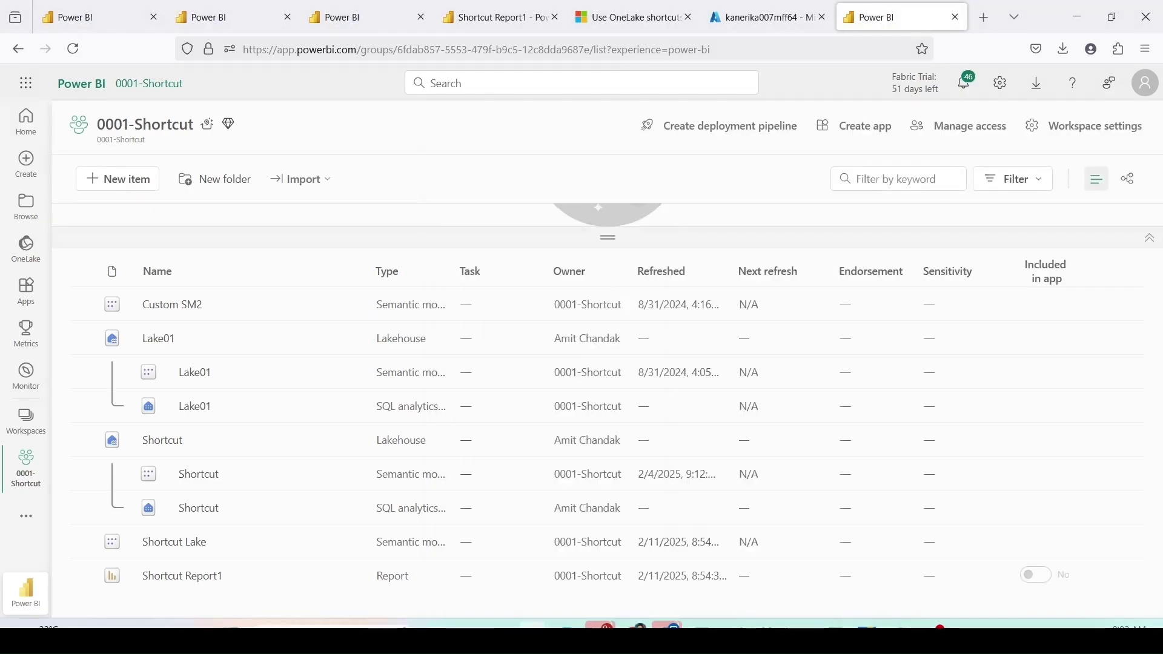
# - Open 0025 Learn fabric and confirm its licence is Fabric capacity F64, Central India
pyautogui.click(26, 421)
pyautogui.scroll(-2, 146, 424)
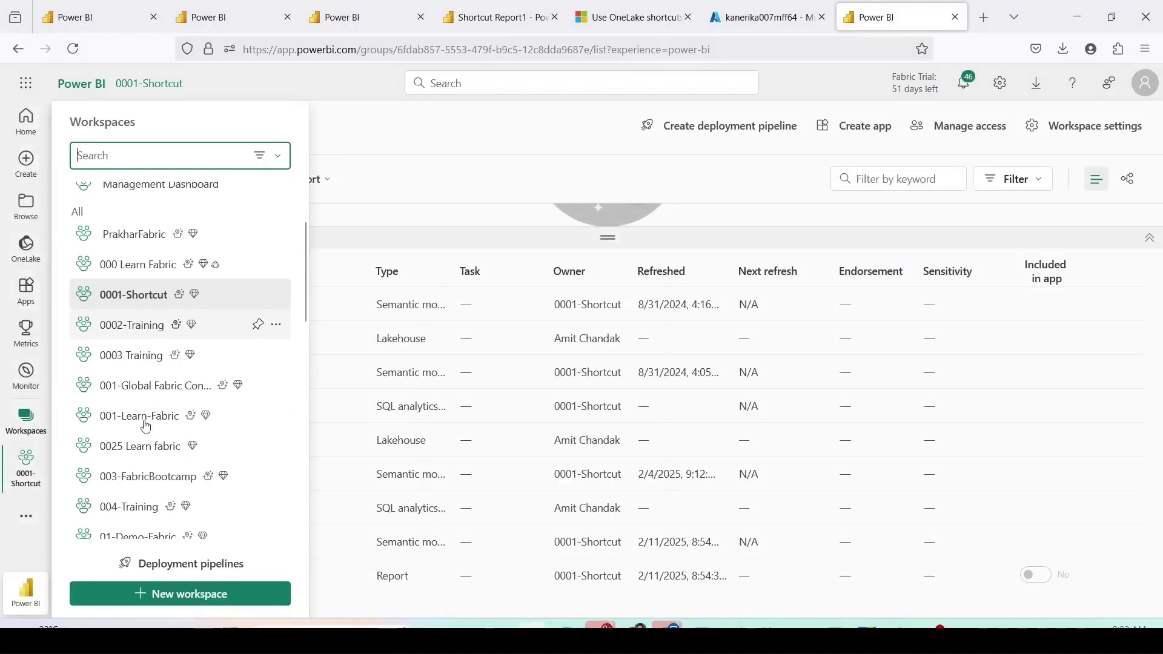
pyautogui.click(140, 449)
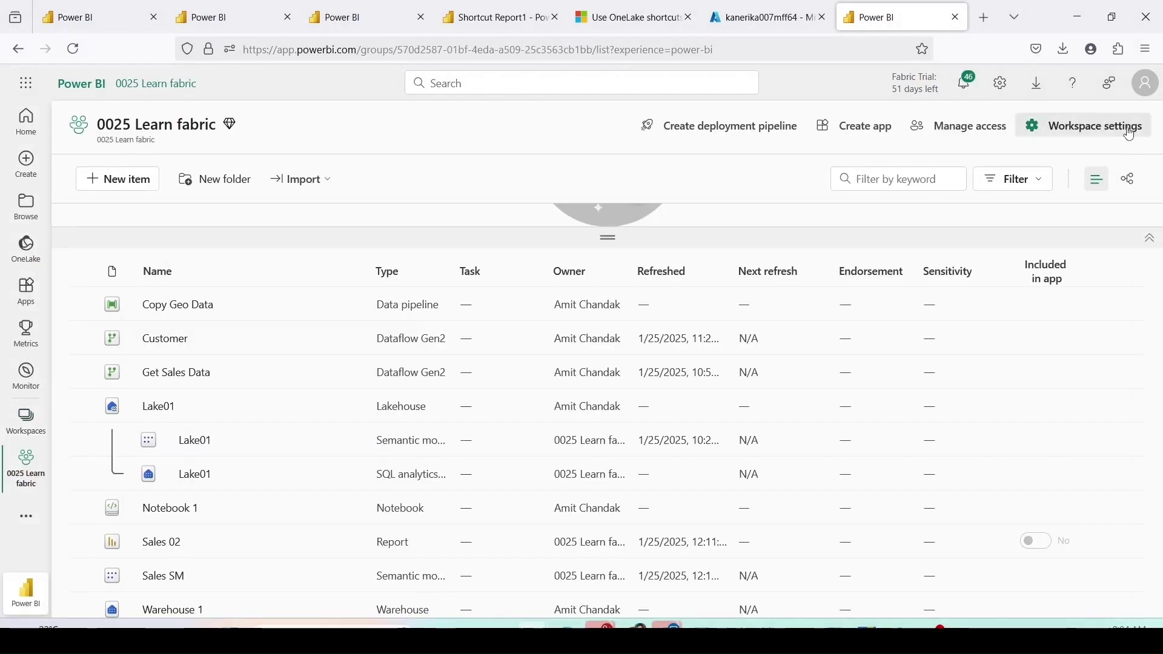
pyautogui.click(1131, 133)
pyautogui.click(603, 204)
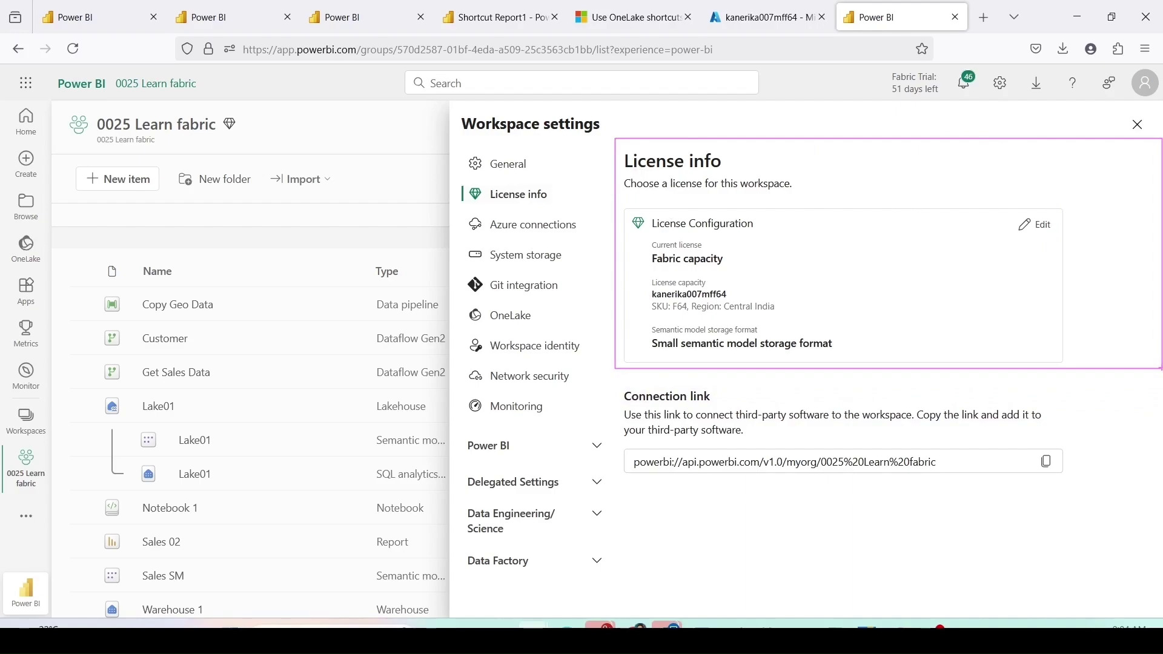
pyautogui.click(1137, 125)
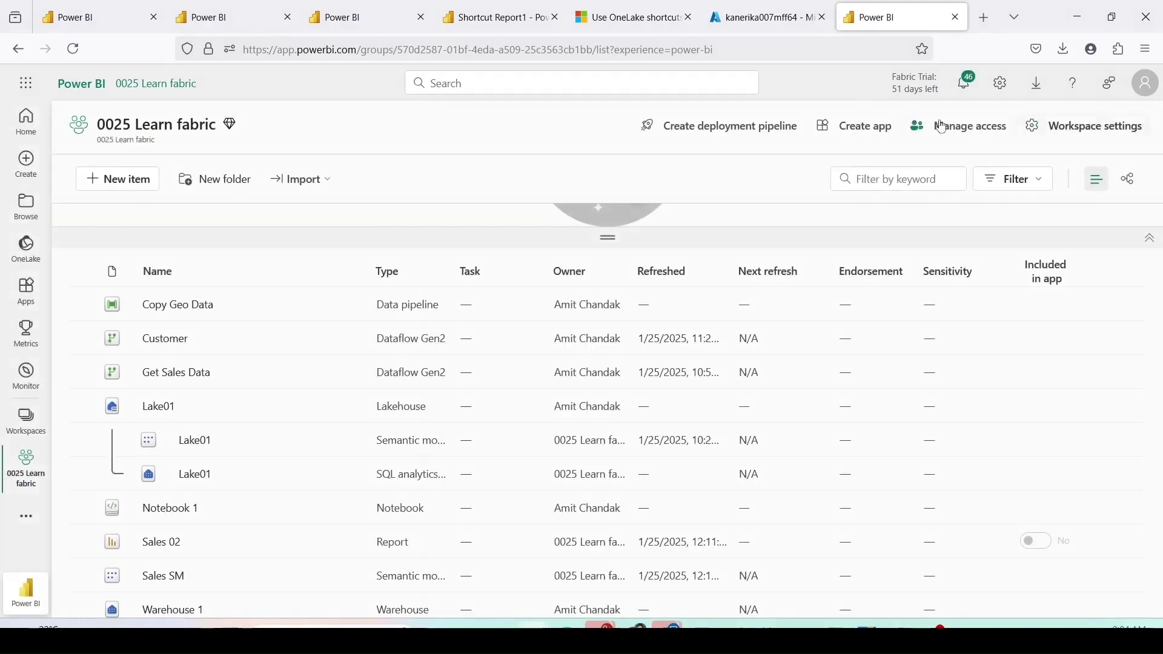
# - Pause the kanerika007mff64 capacity, confirm with Yes, and return to the Power BI tab
pyautogui.click(763, 22)
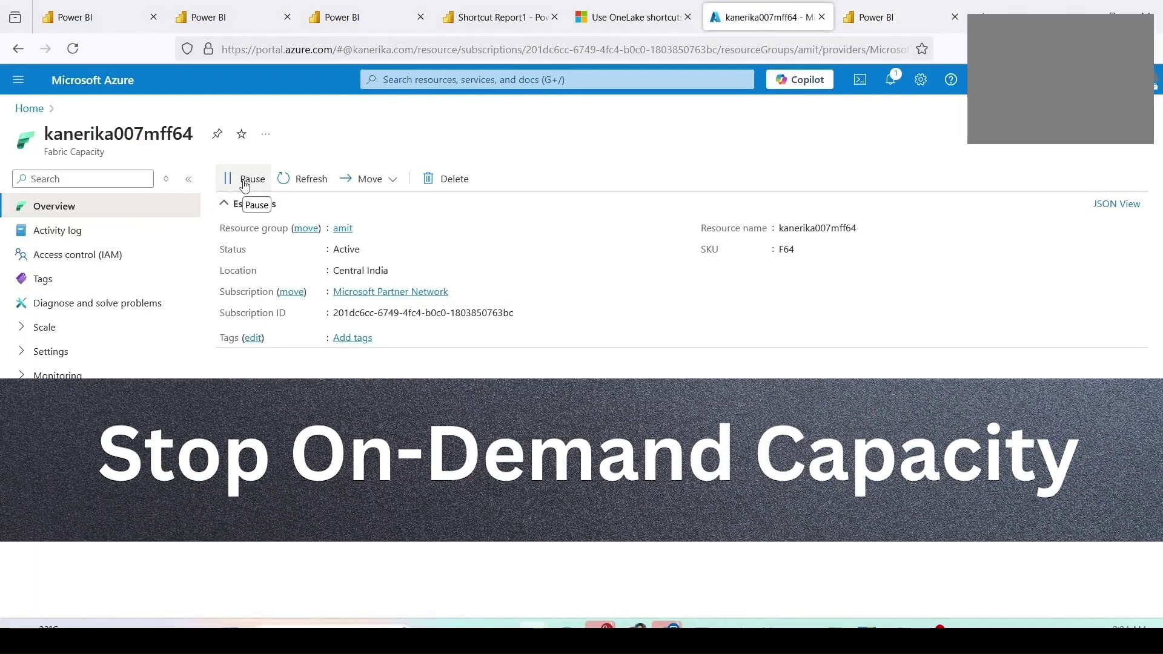
pyautogui.click(245, 181)
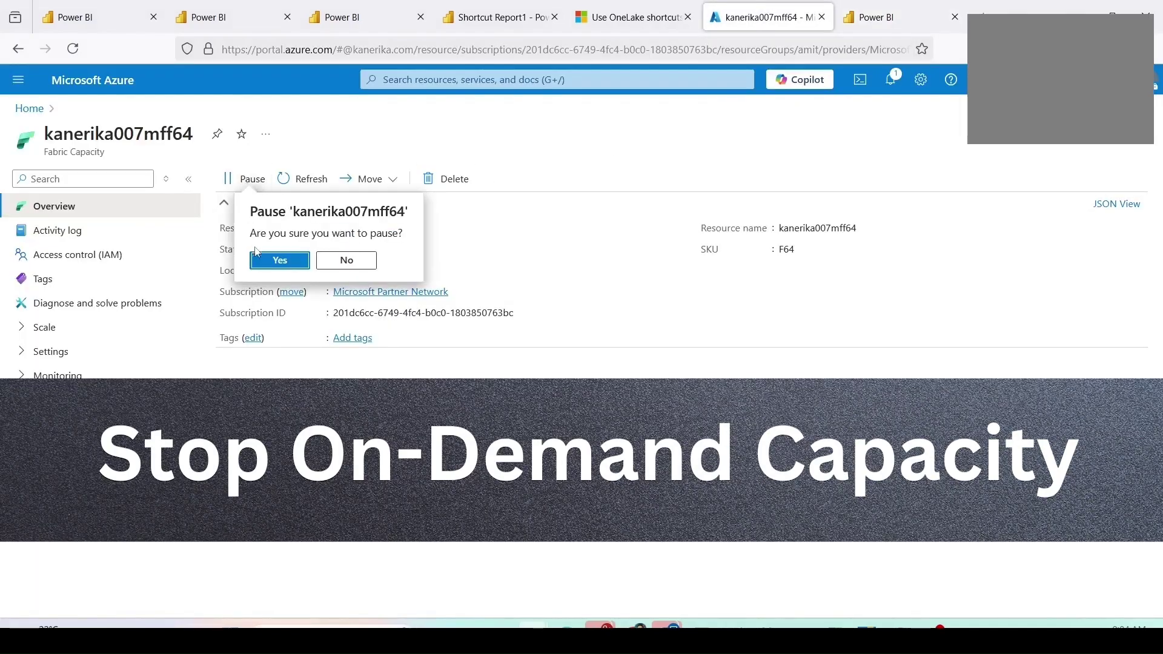
pyautogui.click(280, 262)
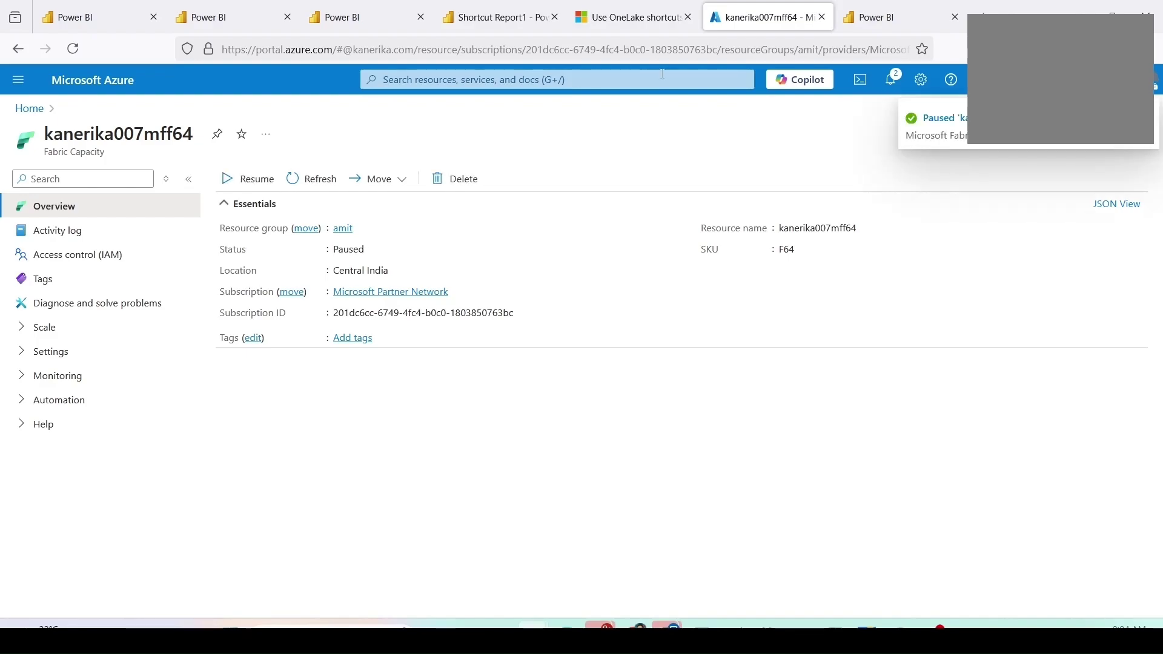
pyautogui.click(862, 23)
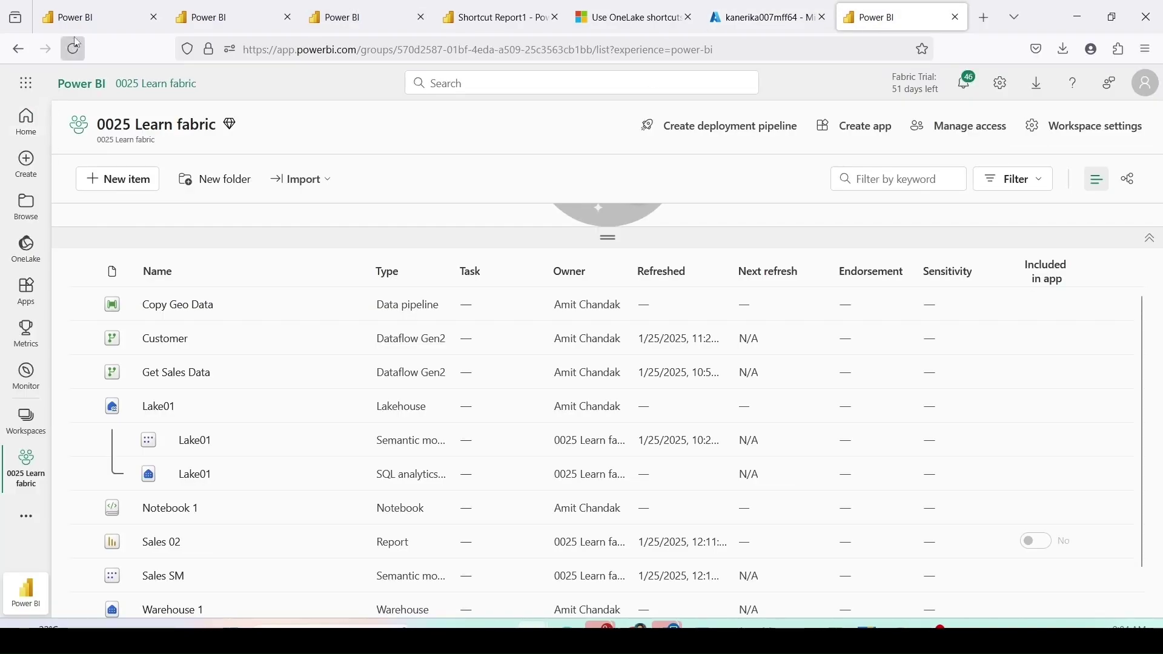
# - Reload the 0025 Learn fabric workspace and check its license details in Workspace settings
pyautogui.click(84, 15)
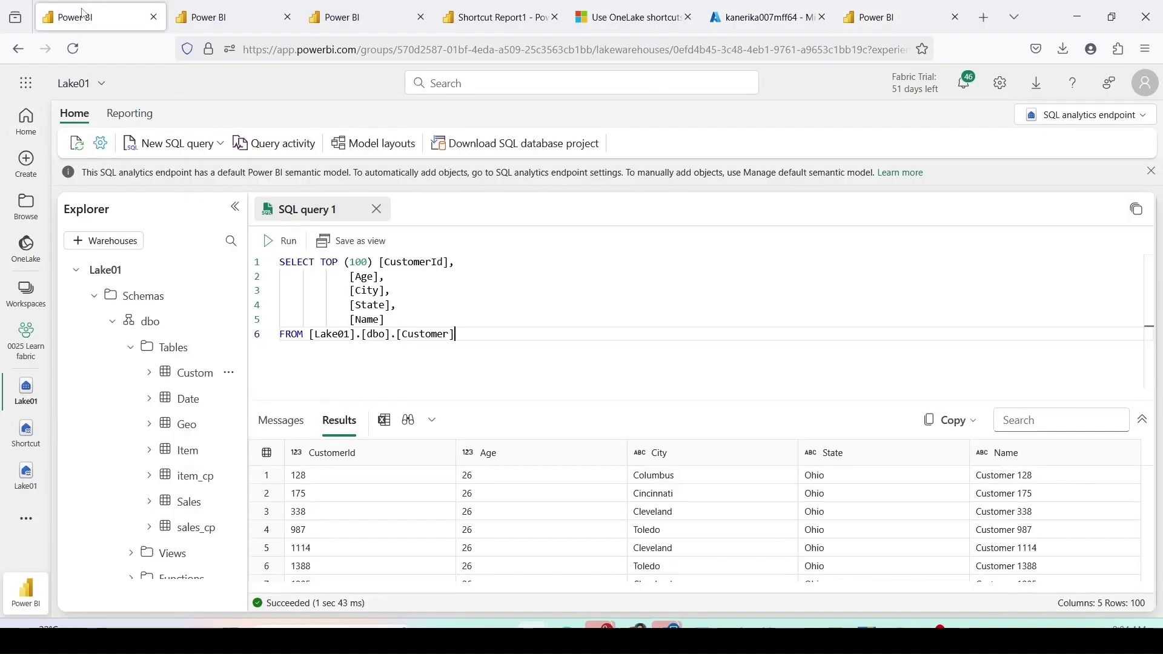
pyautogui.click(878, 22)
pyautogui.click(73, 49)
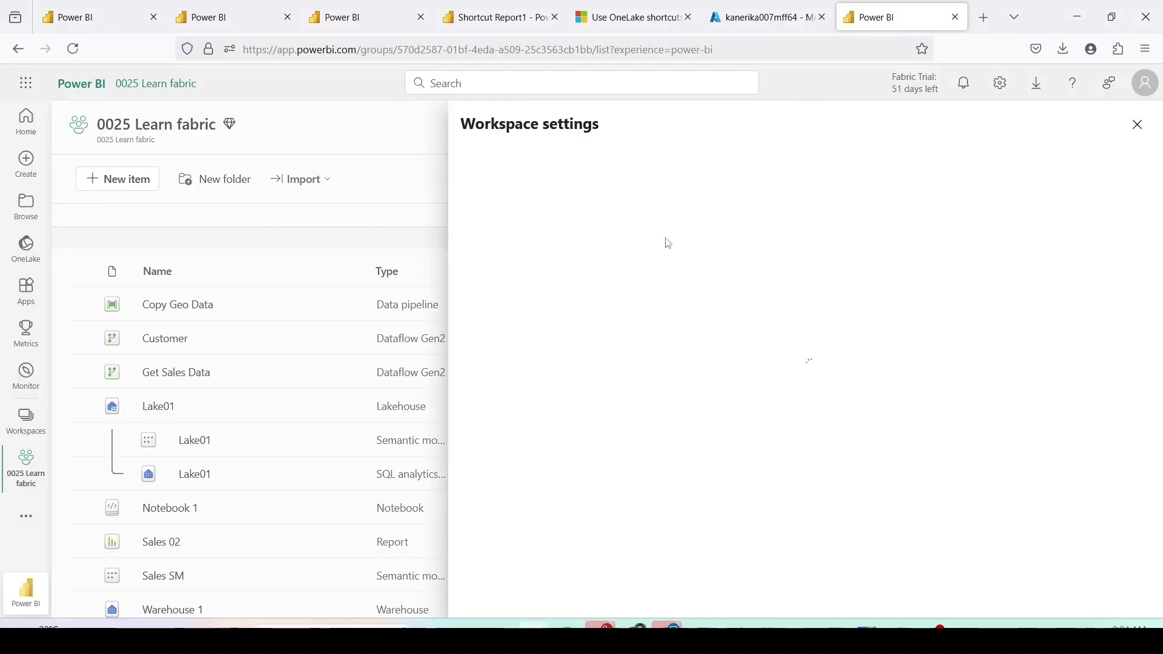
pyautogui.click(591, 197)
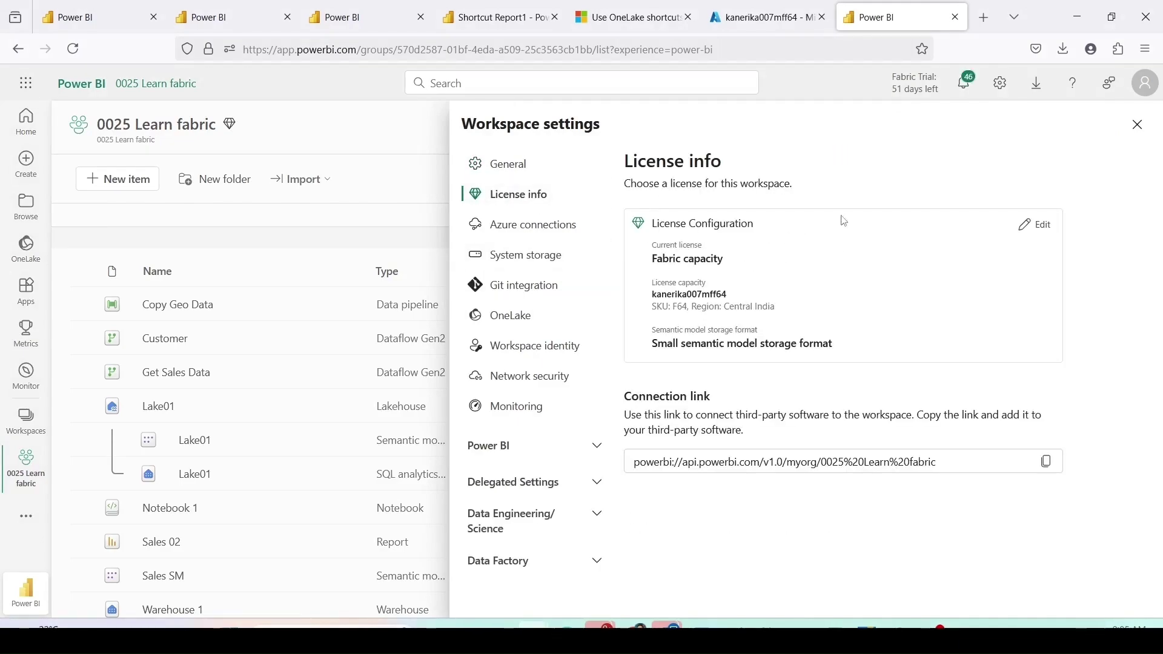
pyautogui.click(1137, 124)
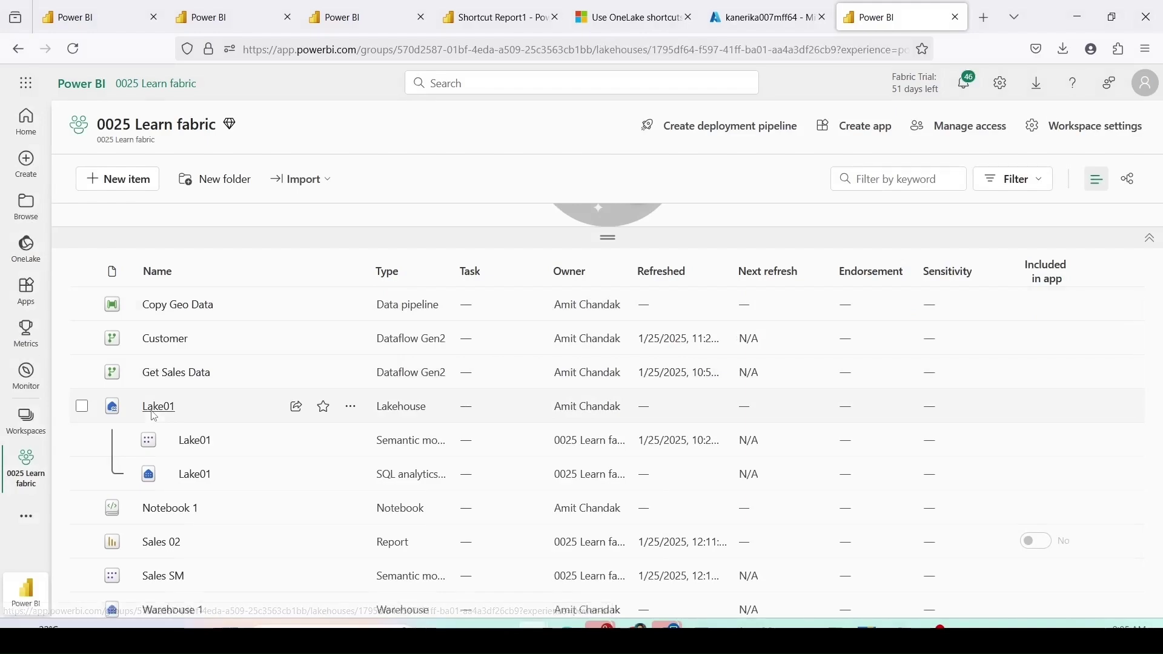
# - Open Lake01 and confirm it shows 'Failed to load lakehouse'
pyautogui.click(157, 407)
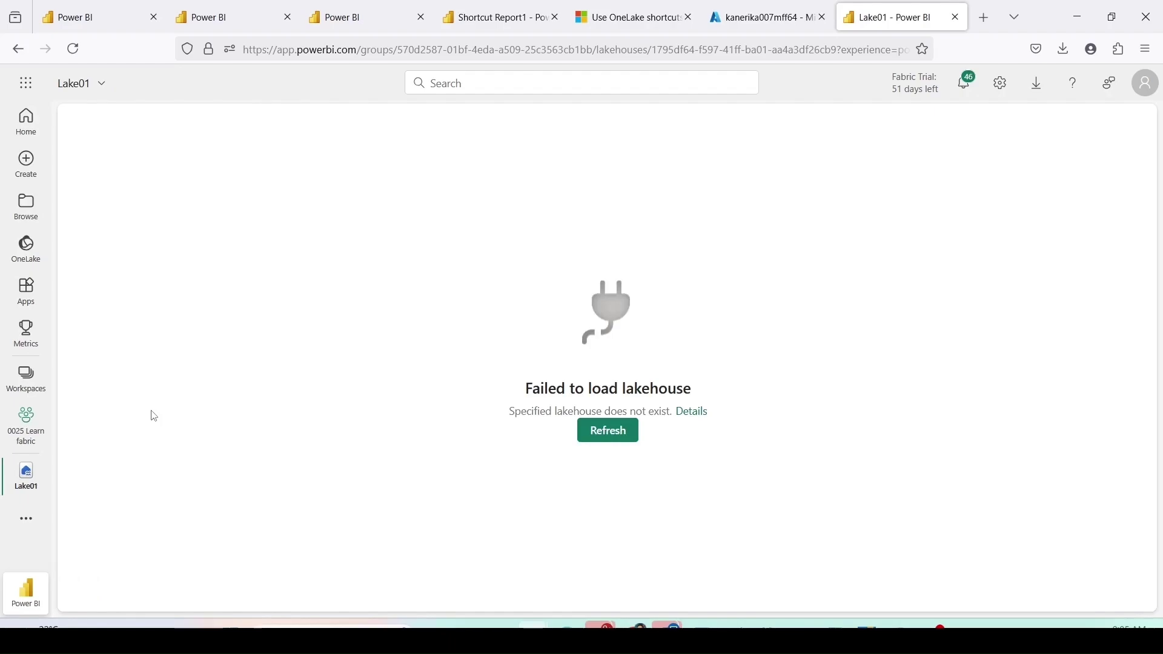
pyautogui.moveTo(502, 358); pyautogui.dragTo(800, 482)
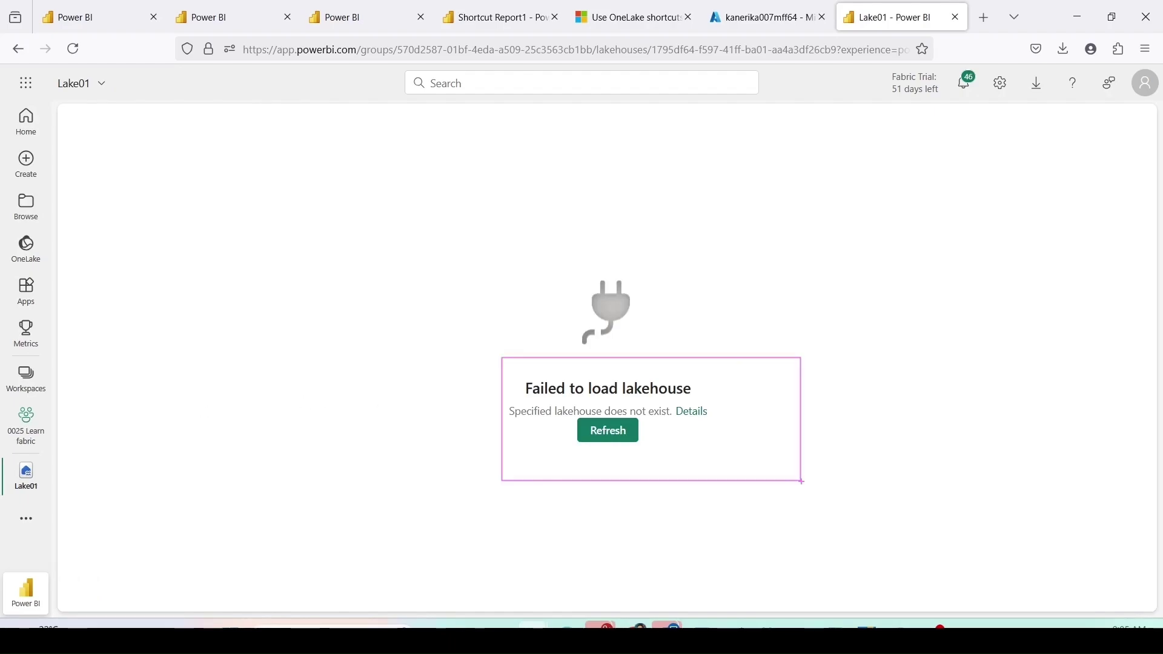
pyautogui.click(94, 24)
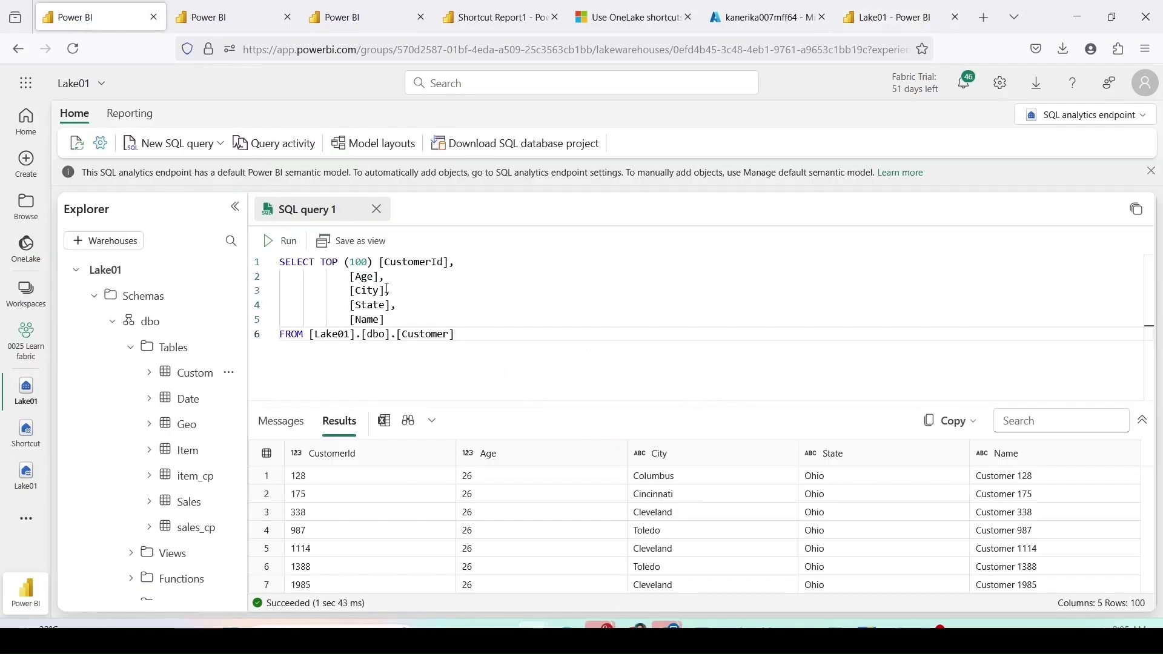
# - Rerun Lake01's Customer query and confirm it fails with a NetworkError
pyautogui.click(77, 83)
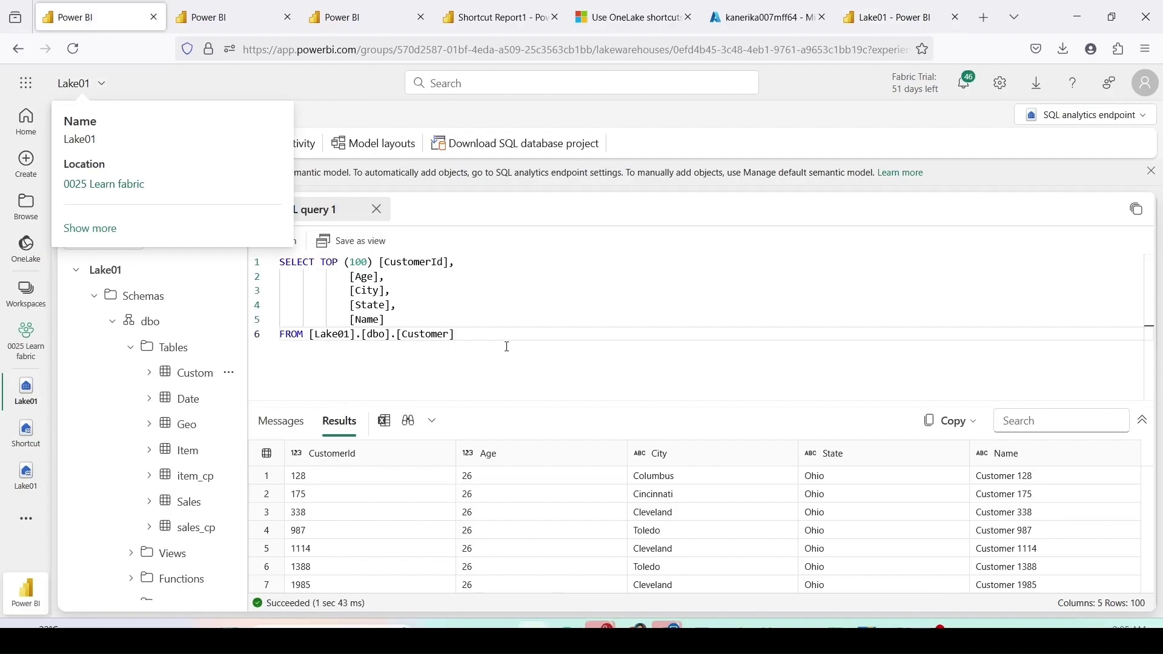
pyautogui.moveTo(508, 347); pyautogui.dragTo(279, 262)
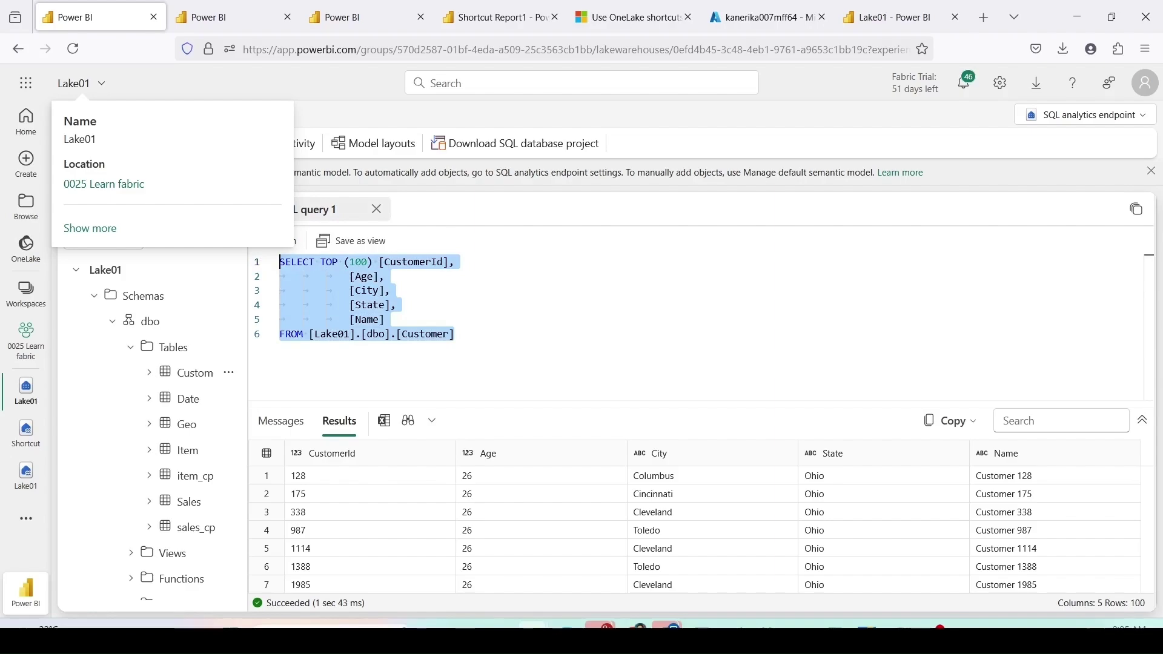
pyautogui.click(100, 85)
pyautogui.click(275, 237)
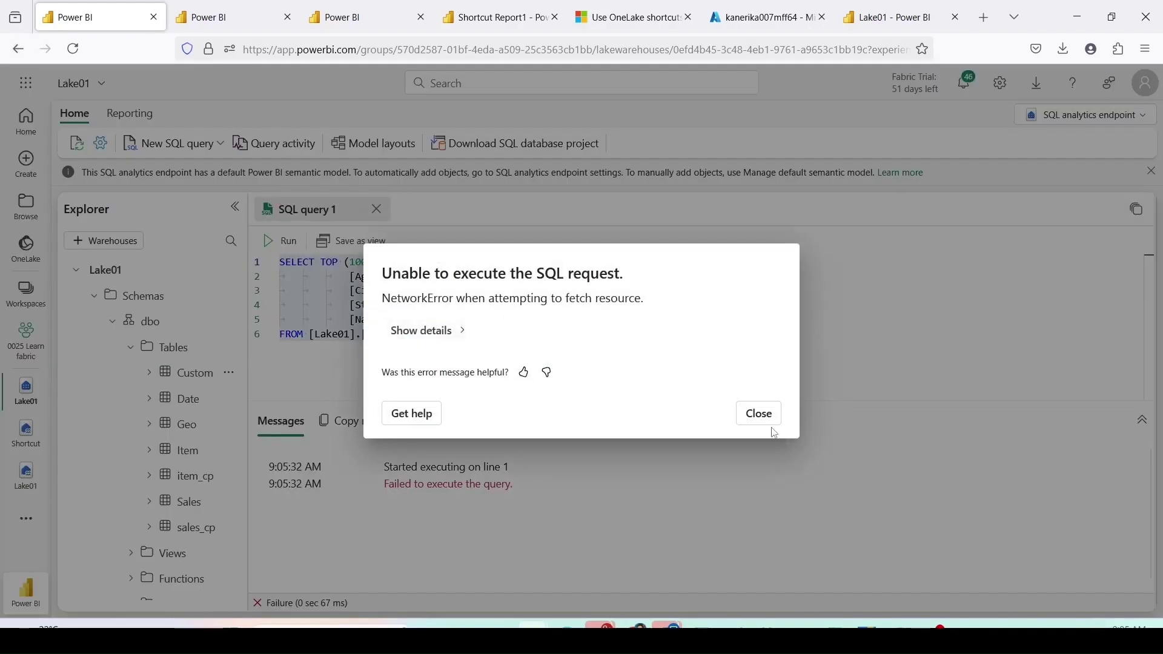
pyautogui.click(761, 415)
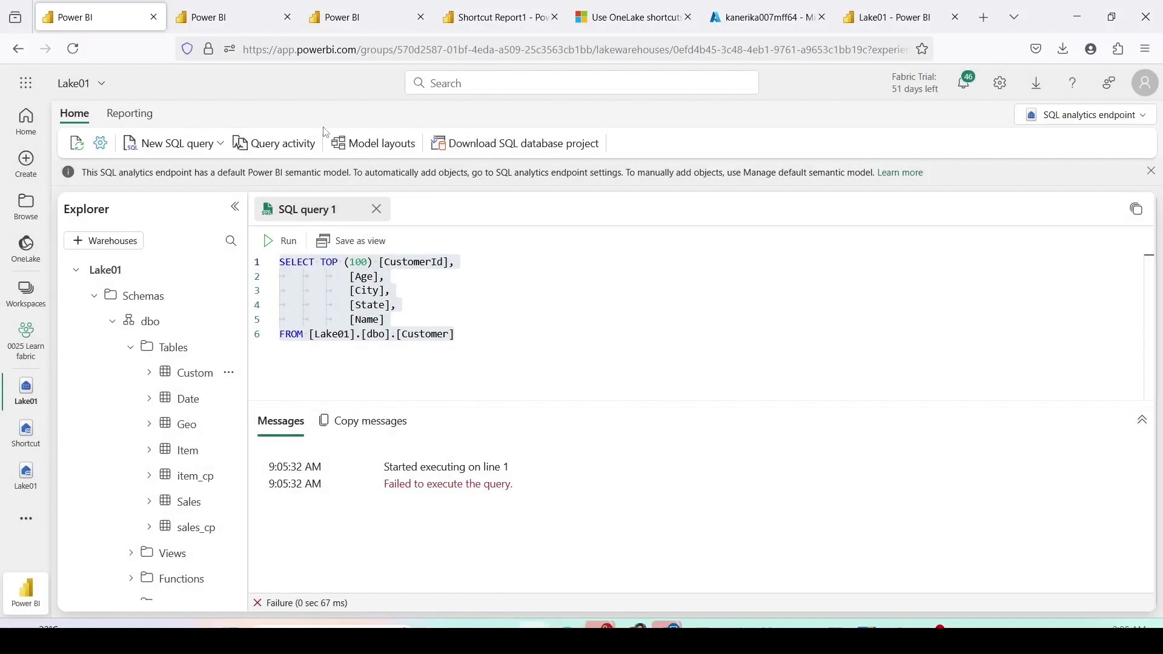
pyautogui.click(223, 23)
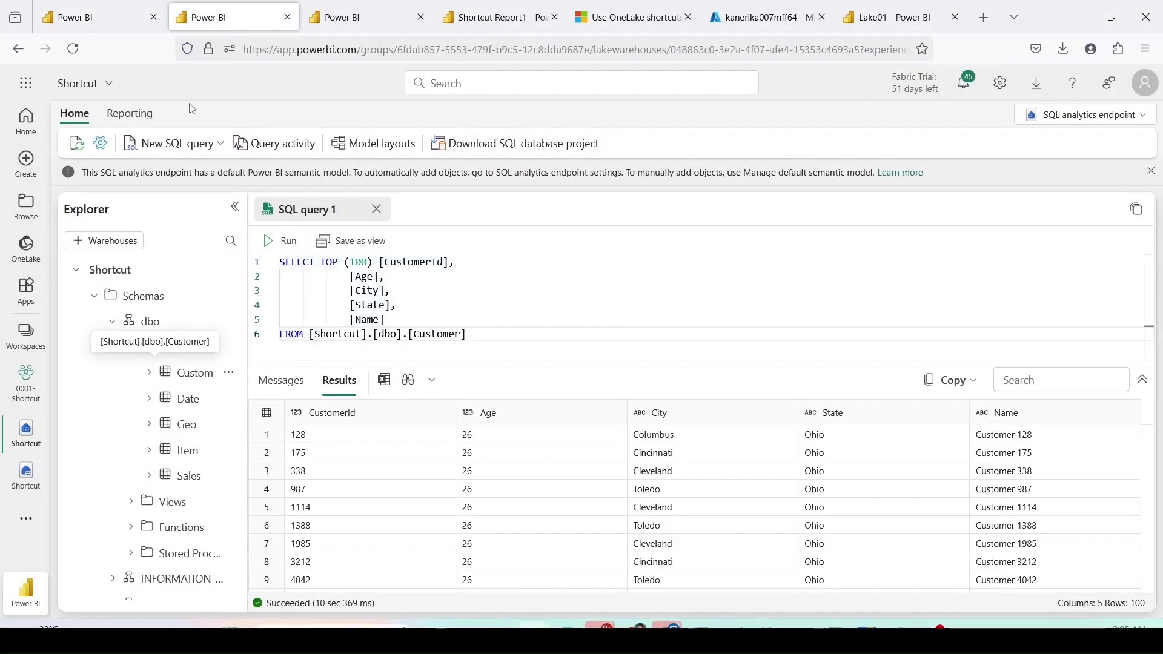
# - Rerun the Shortcut lakehouse's Customer query, which succeeds with 100 rows
pyautogui.click(81, 83)
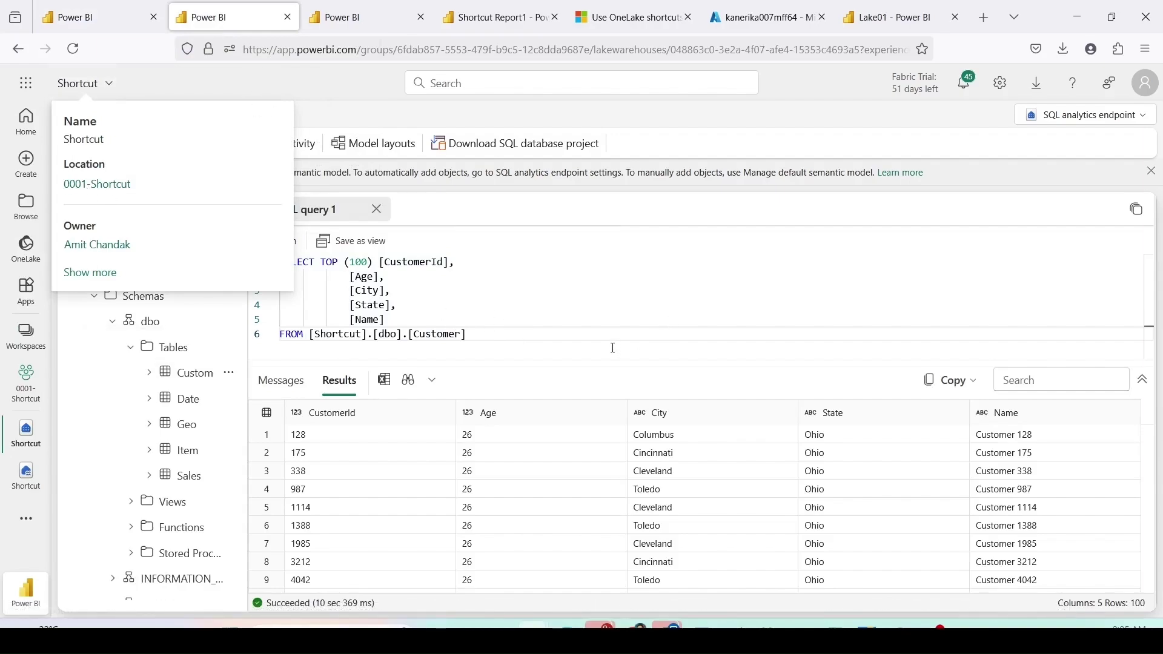
pyautogui.moveTo(465, 334); pyautogui.dragTo(325, 291)
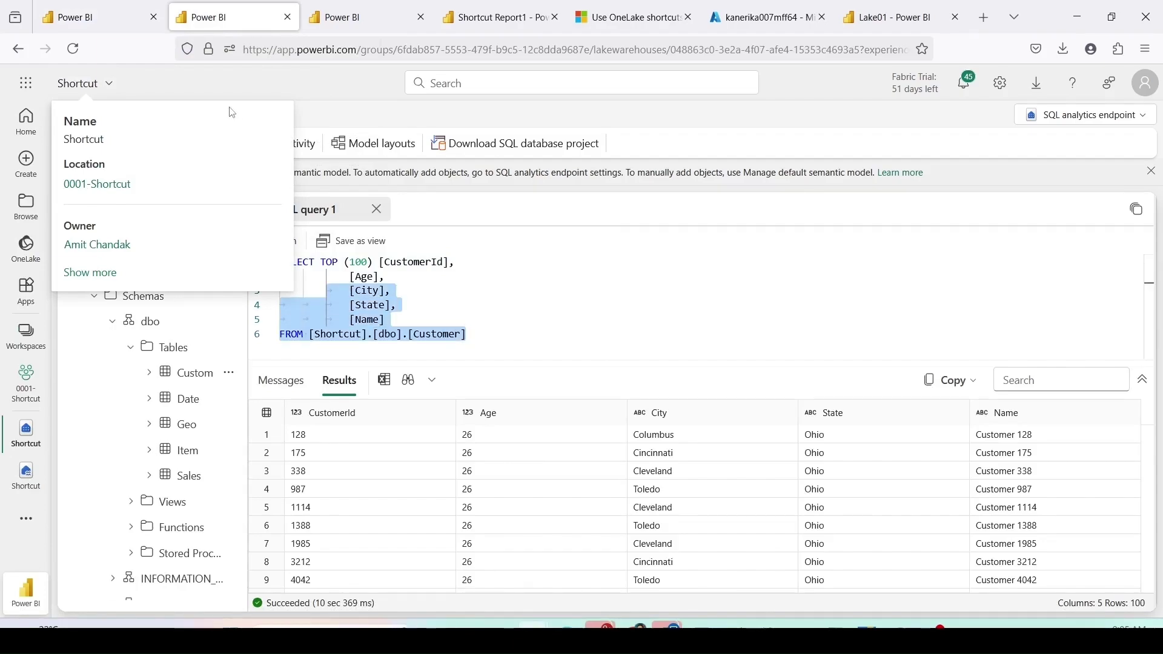
pyautogui.click(91, 83)
pyautogui.click(445, 304)
pyautogui.moveTo(467, 336); pyautogui.dragTo(269, 260)
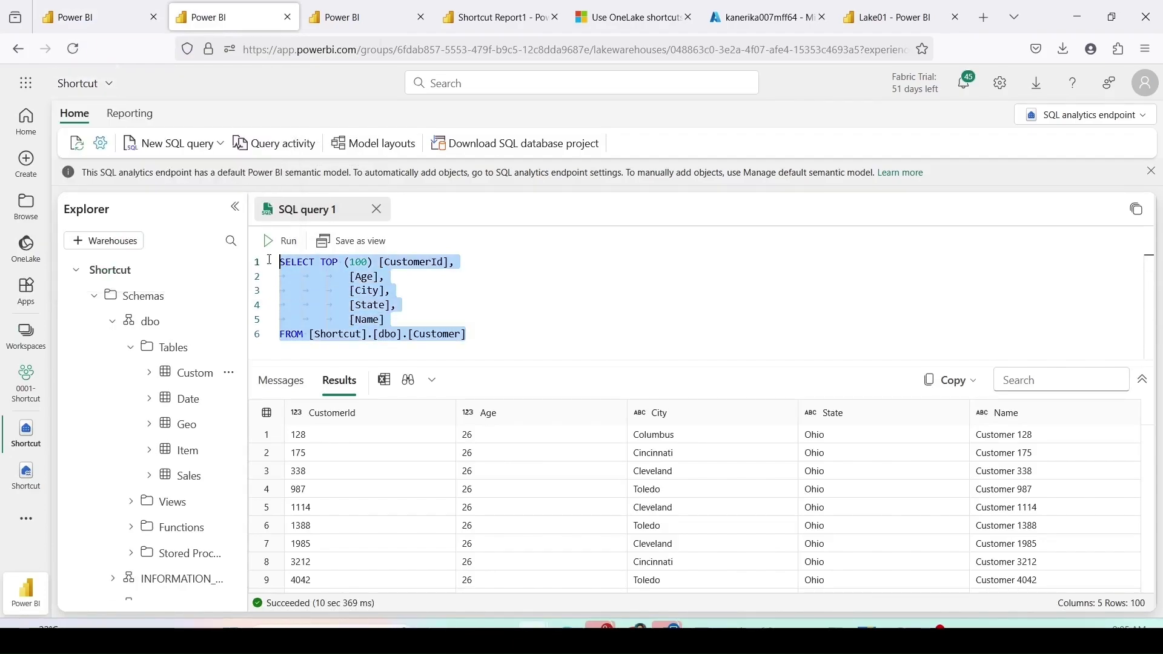
pyautogui.click(267, 241)
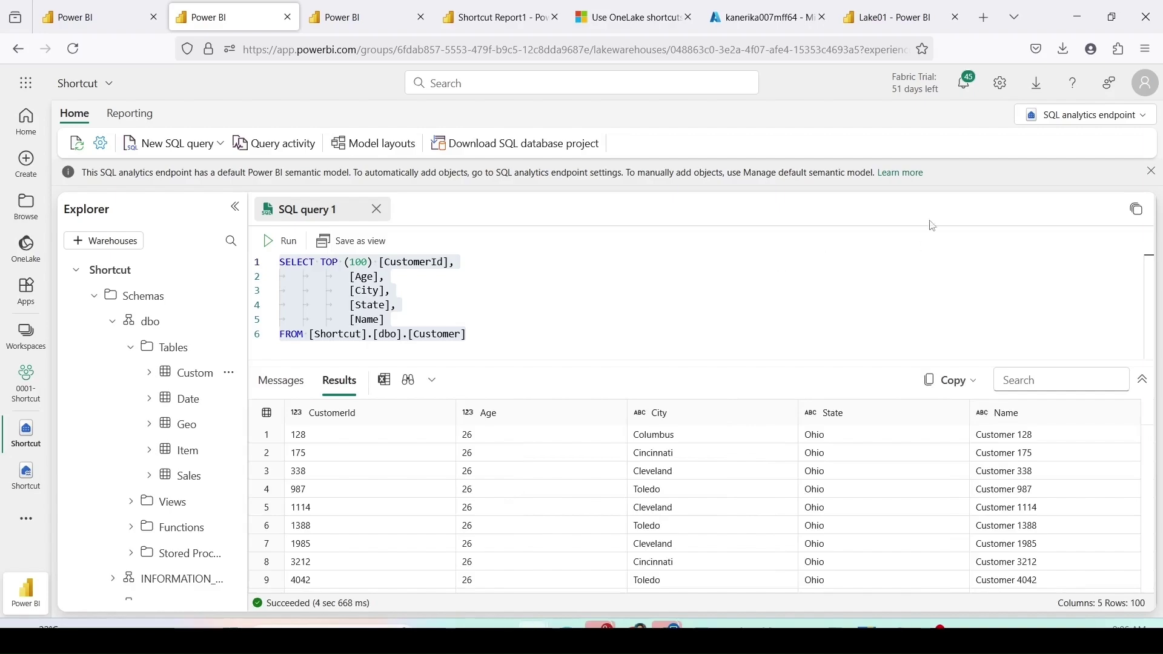
# - Switch the Shortcut SQL analytics endpoint to the Lakehouse view to see its Item table
pyautogui.click(1069, 115)
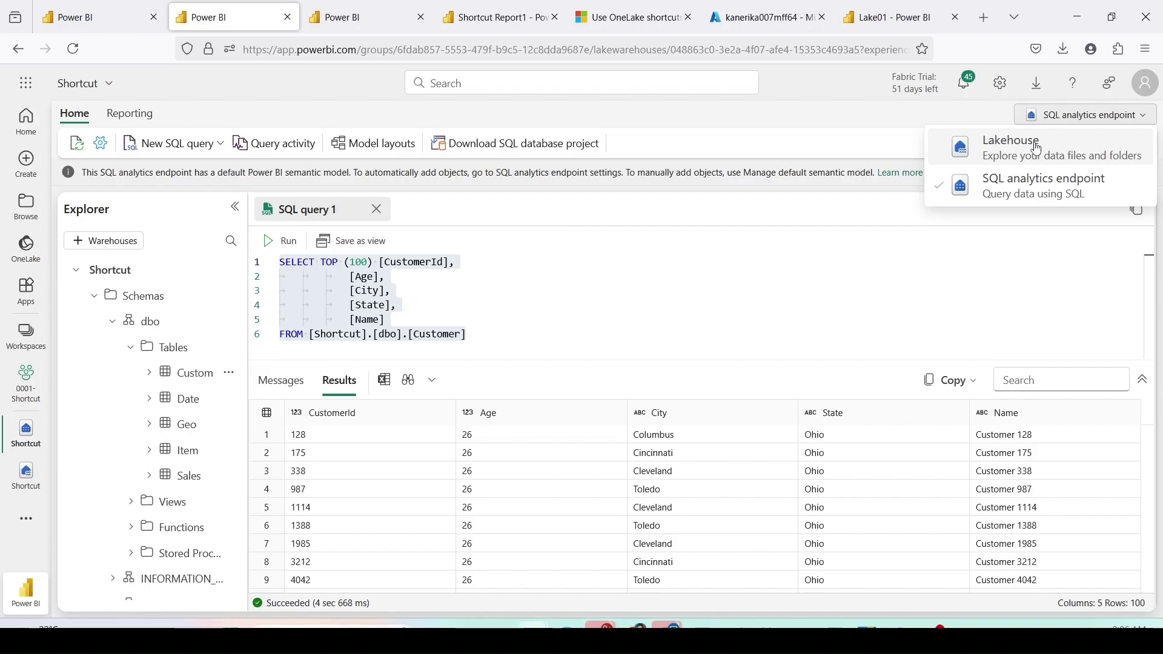
pyautogui.click(1037, 148)
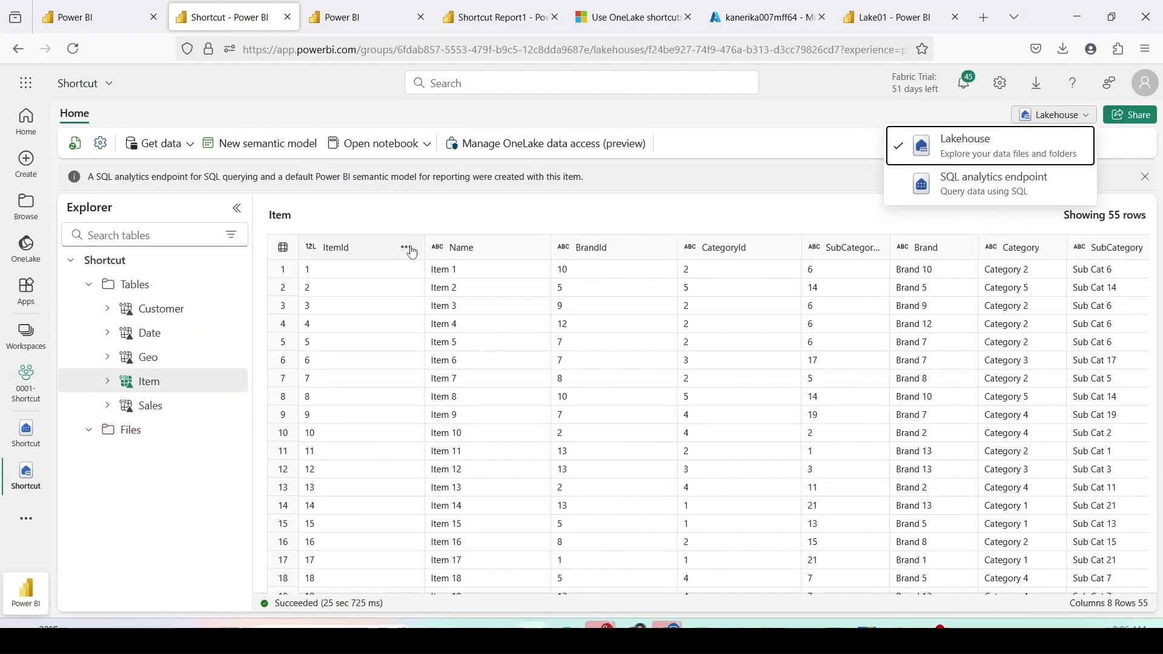
pyautogui.click(434, 219)
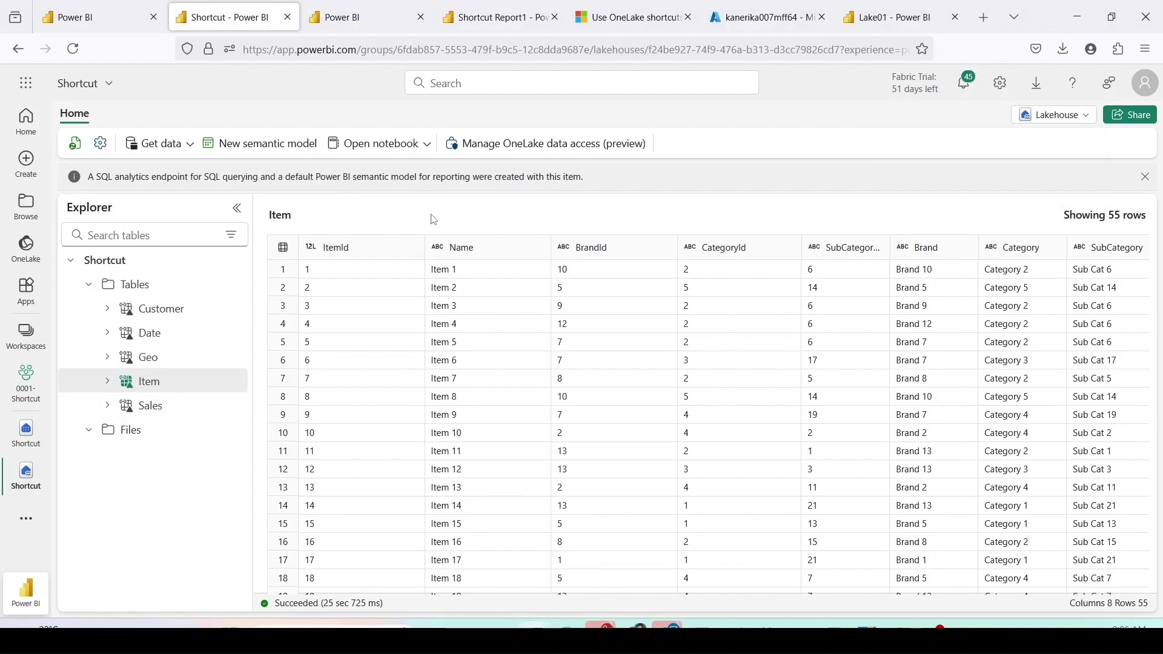
pyautogui.click(510, 21)
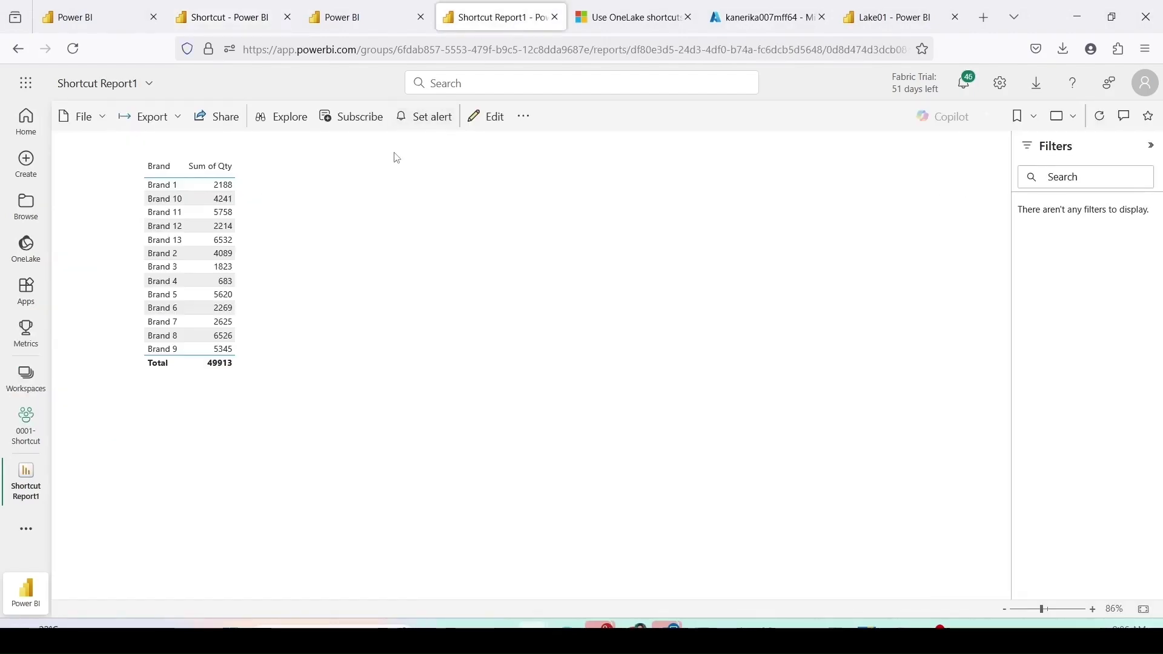
# - Edit Shortcut Report1 and add a table of Item Category with Sum of Sales Qty
pyautogui.click(1106, 125)
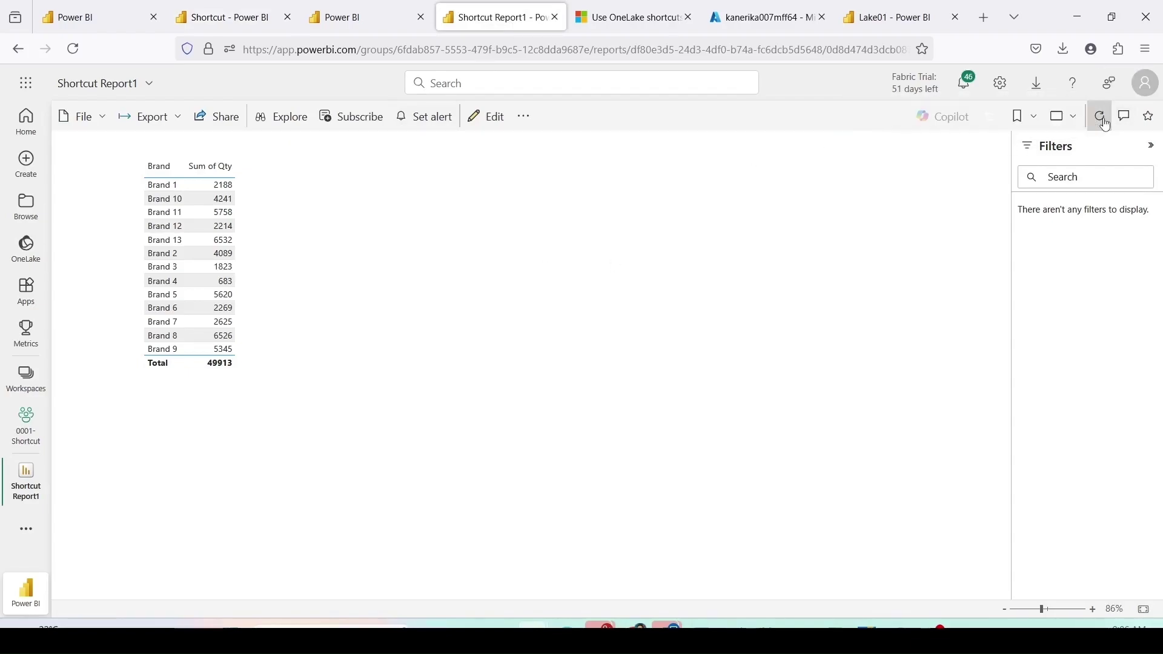
pyautogui.click(486, 118)
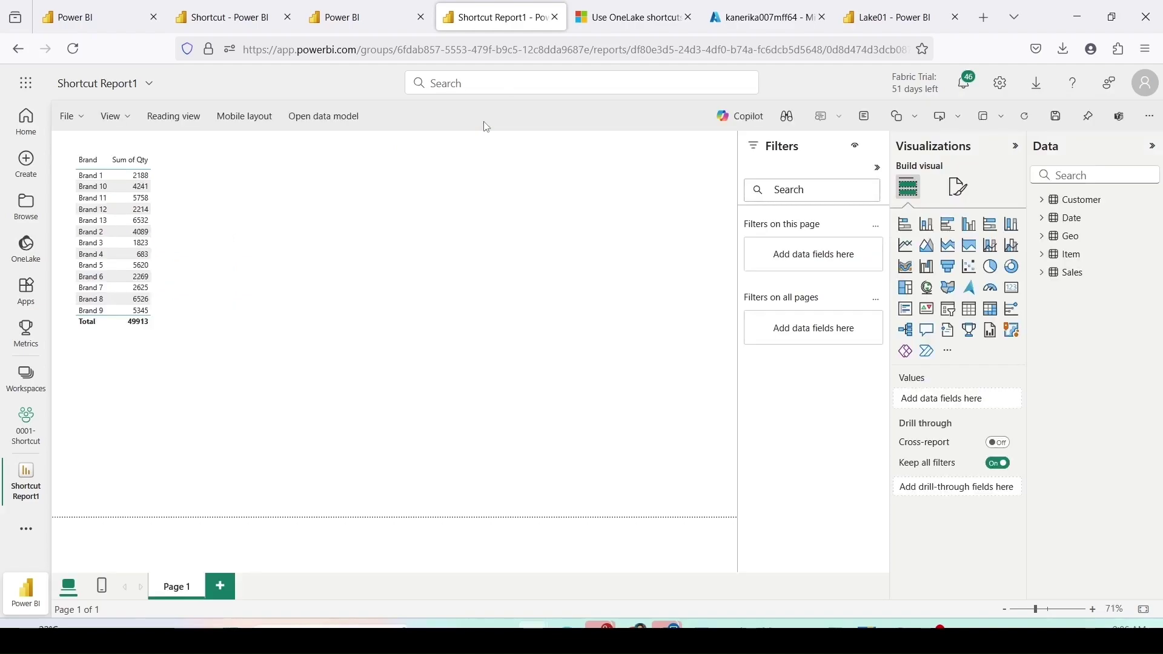
pyautogui.click(1044, 275)
pyautogui.click(1043, 255)
pyautogui.moveTo(1104, 311); pyautogui.dragTo(441, 224)
pyautogui.scroll(-1, 1096, 515)
pyautogui.moveTo(1096, 565); pyautogui.dragTo(483, 249)
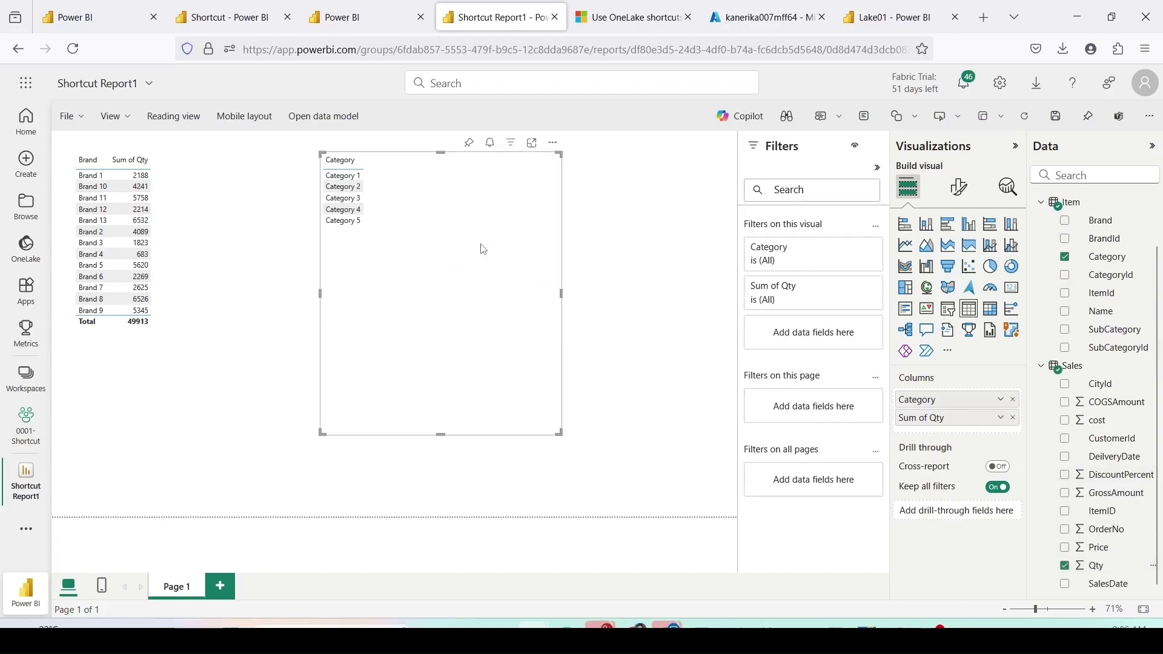